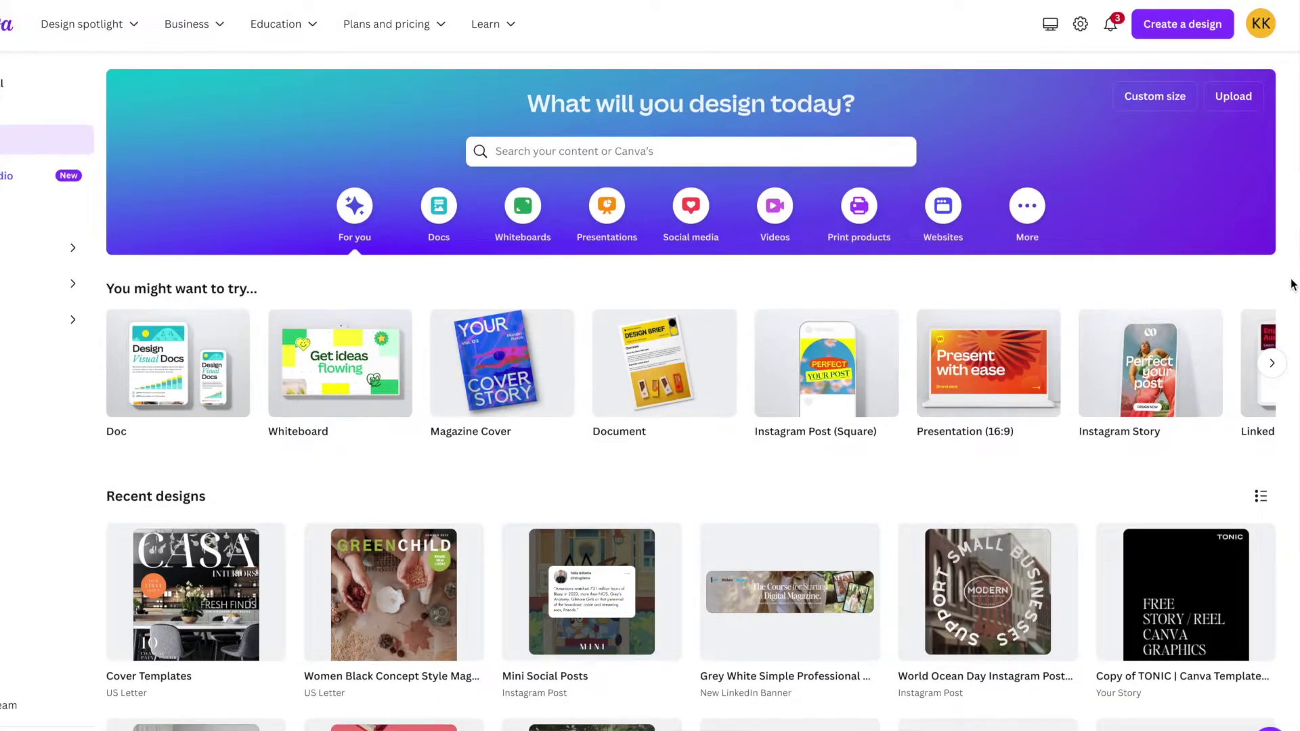
Start a custom-size design of 8.5 × 11 inches, with the units set to inches
scroll(1293, 179, "down", 1)
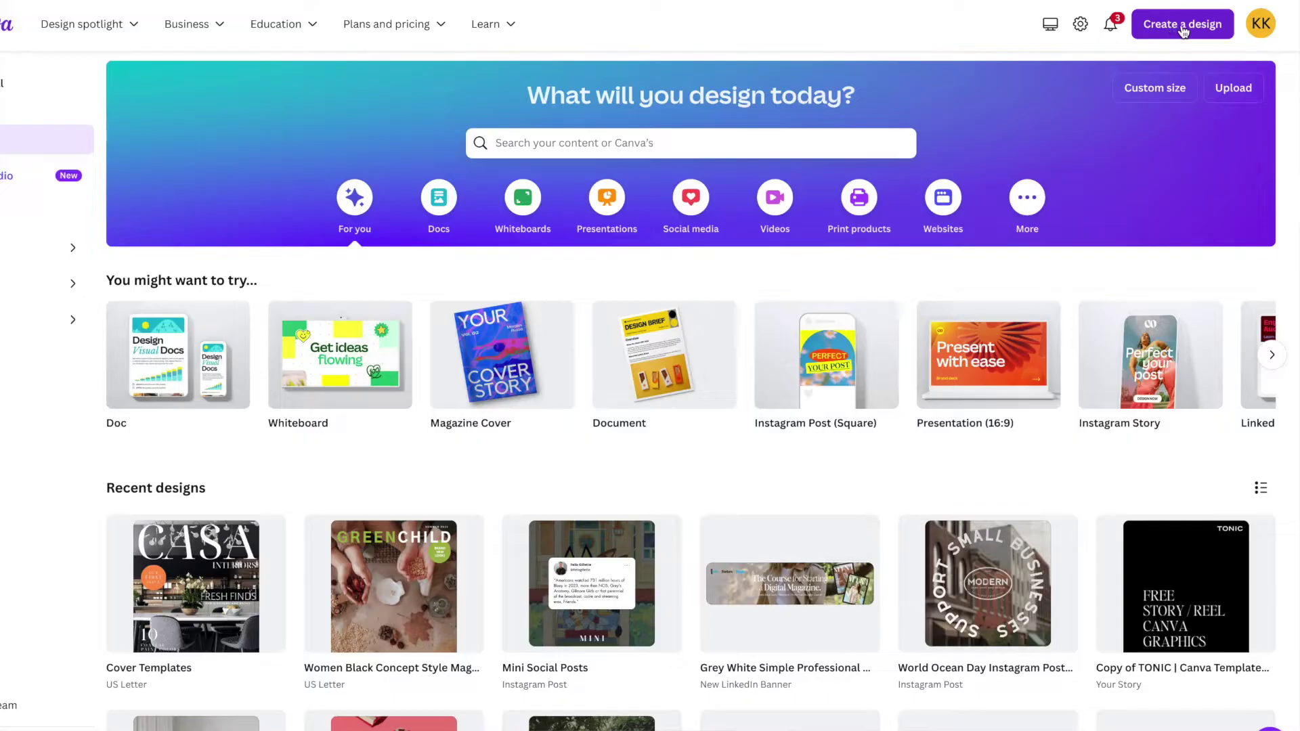
left_click(1183, 27)
left_click(1290, 171)
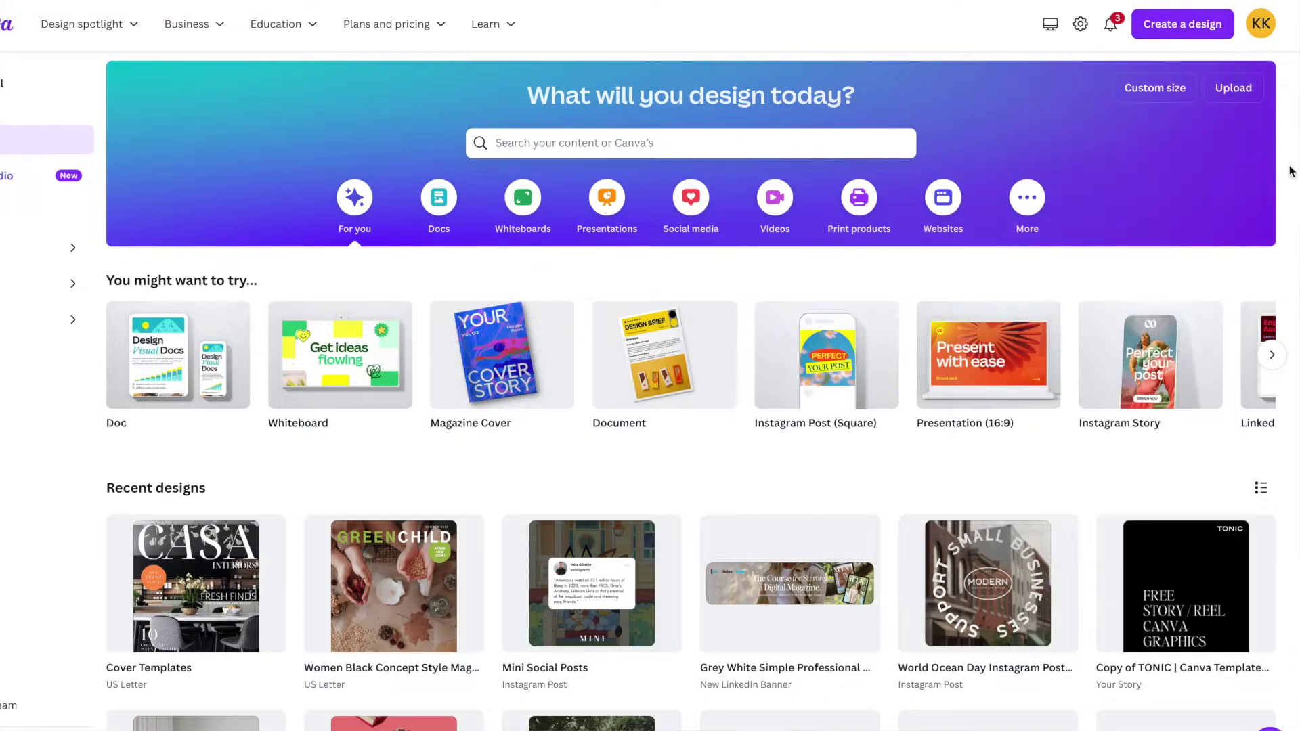
left_click(1184, 27)
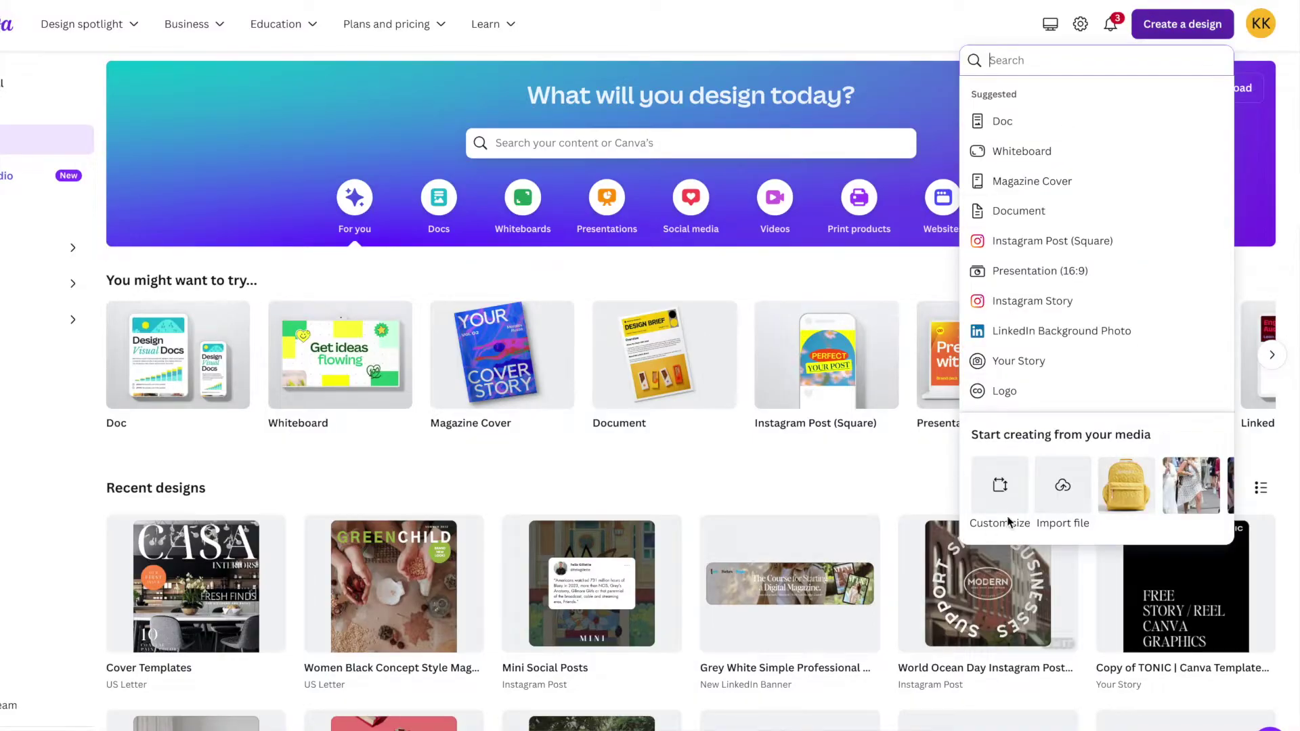
left_click(1009, 489)
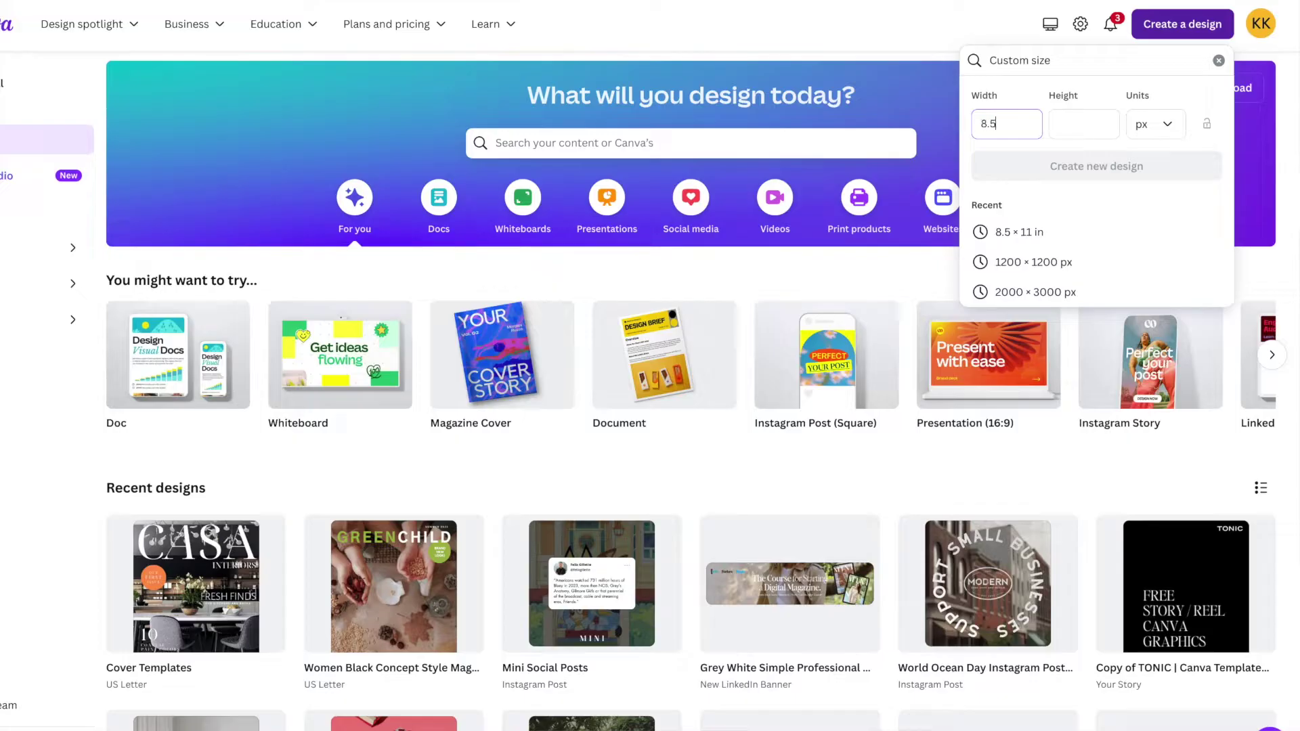
left_click(1084, 124)
type("11")
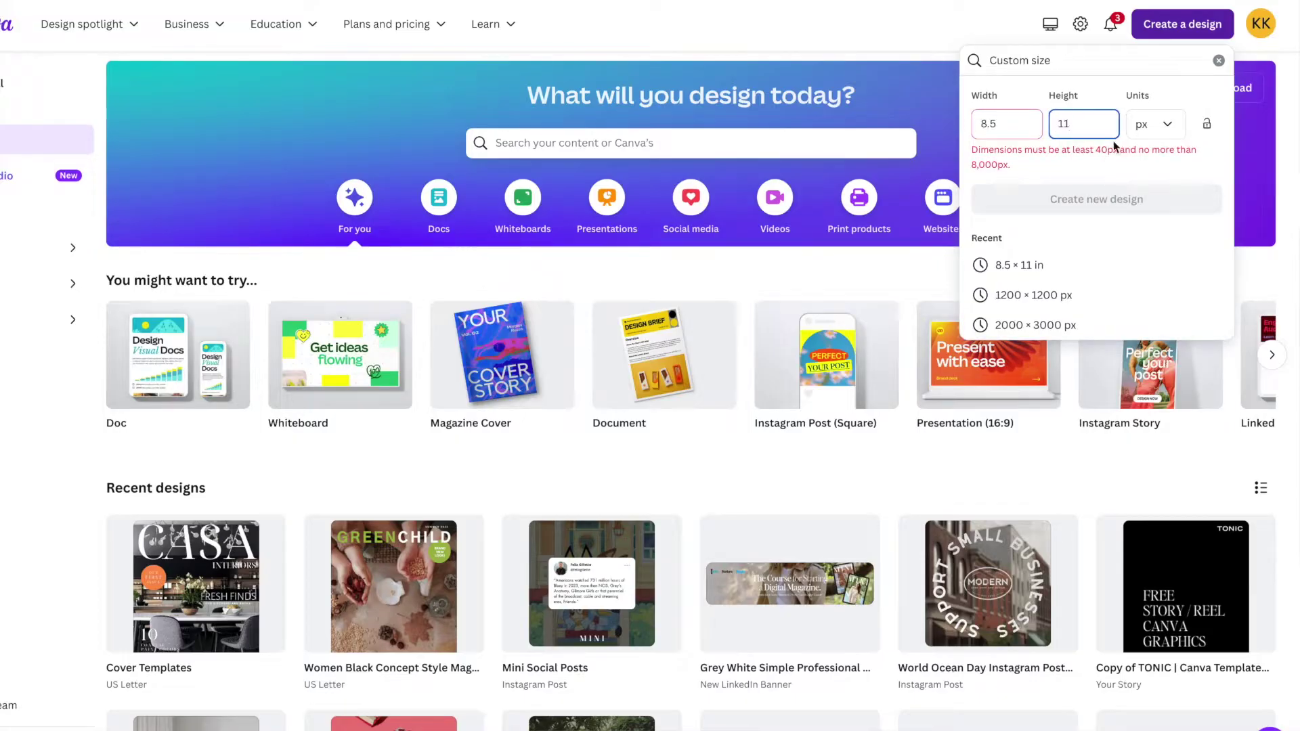
left_click(1149, 127)
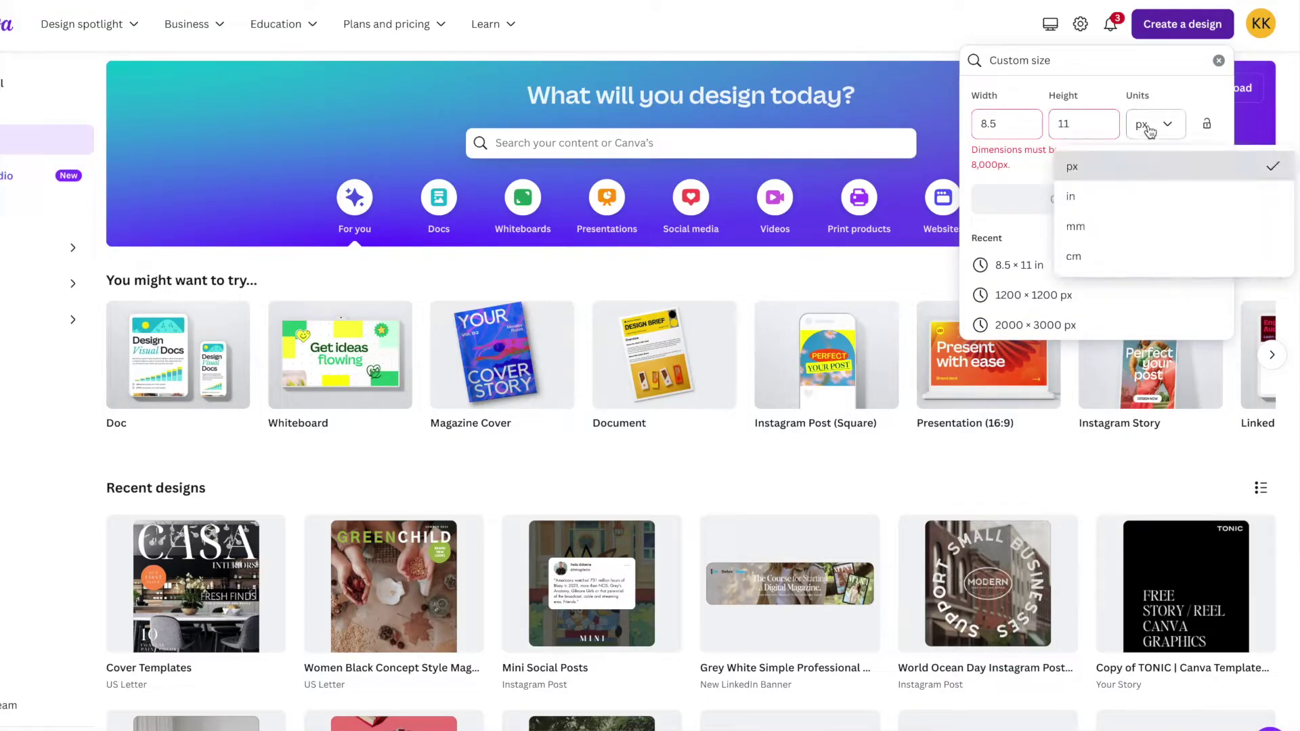
left_click(1121, 198)
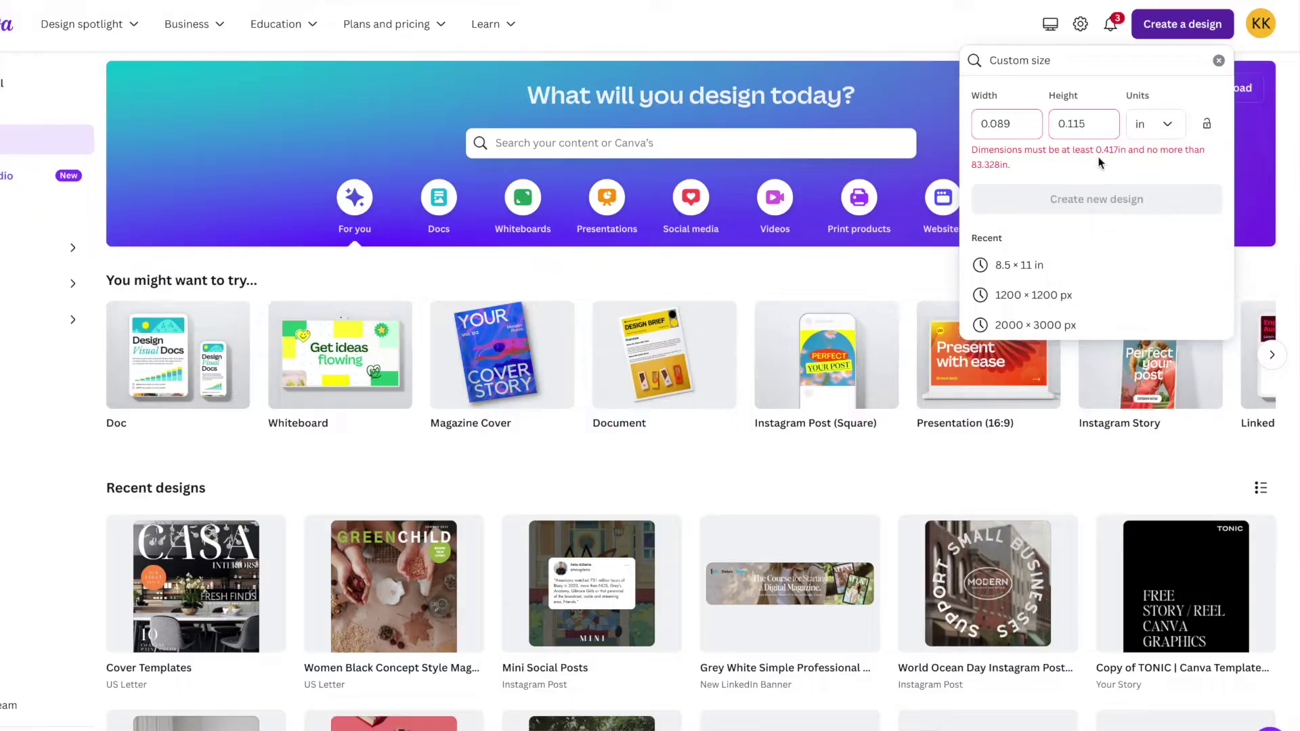
double_click(1007, 124)
key("Tab")
type("11")
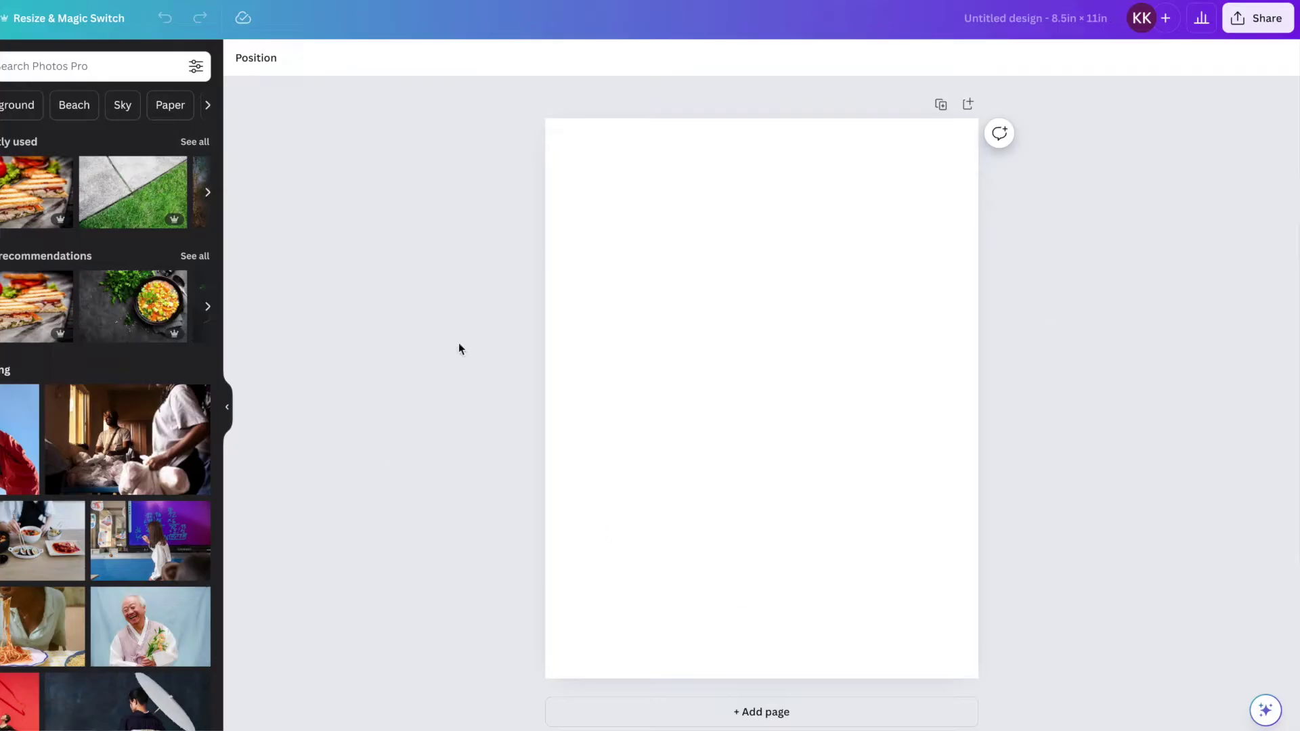
Search the stock photos for 'fashion' and browse the results for a model photo
scroll(153, 448, "down", 5)
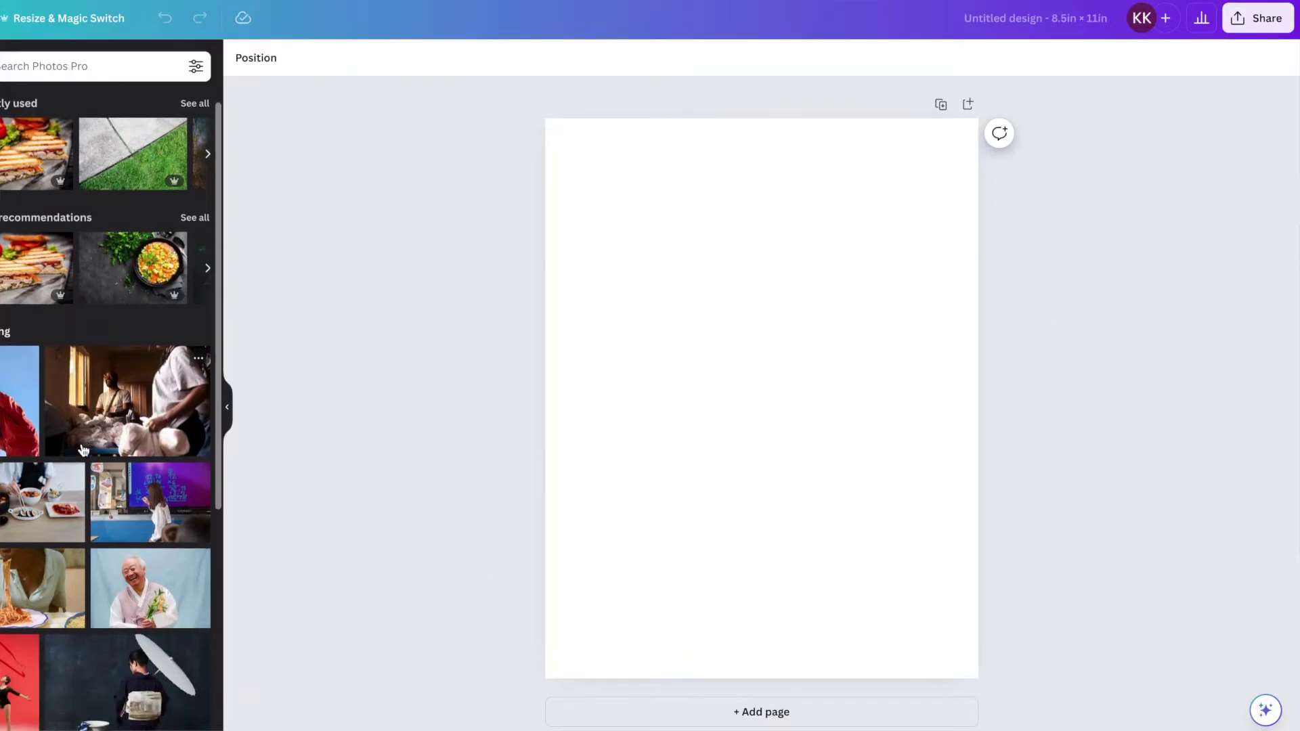
left_click(99, 67)
type("fashion")
key("Return")
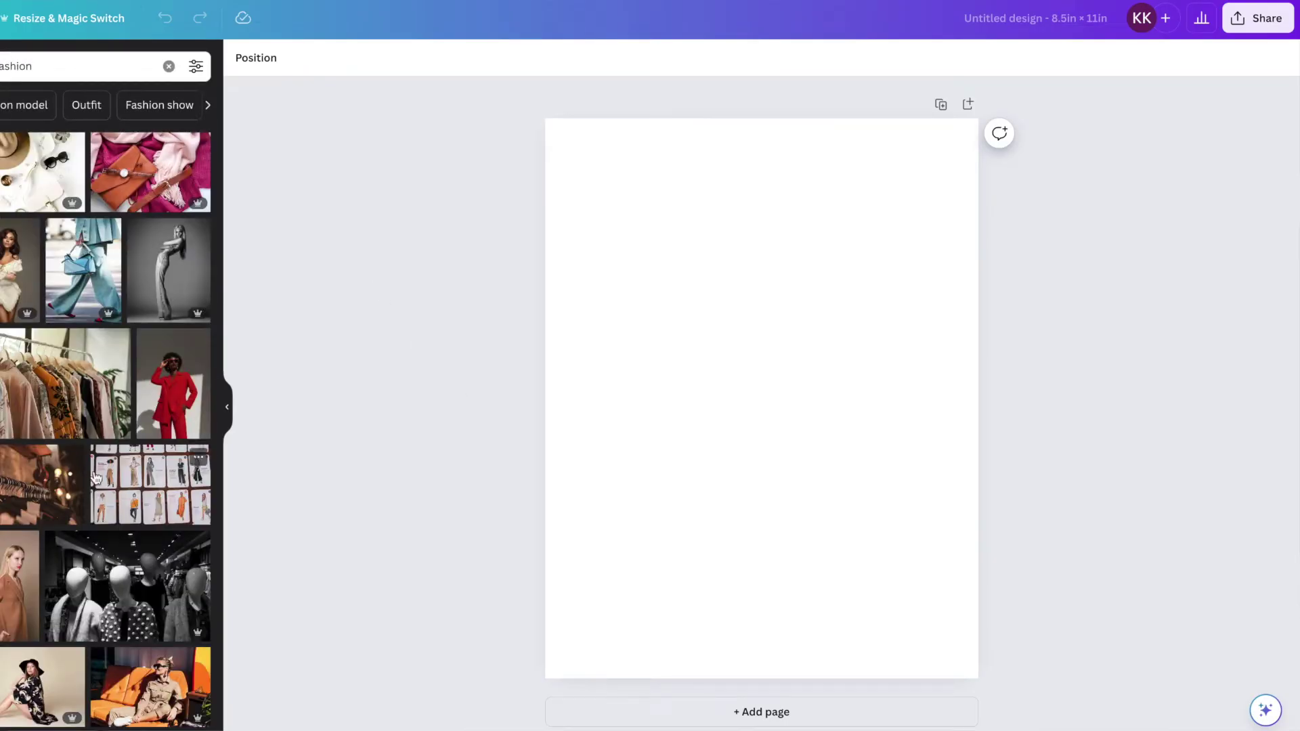
scroll(96, 478, "down", 1)
scroll(87, 512, "down", 3)
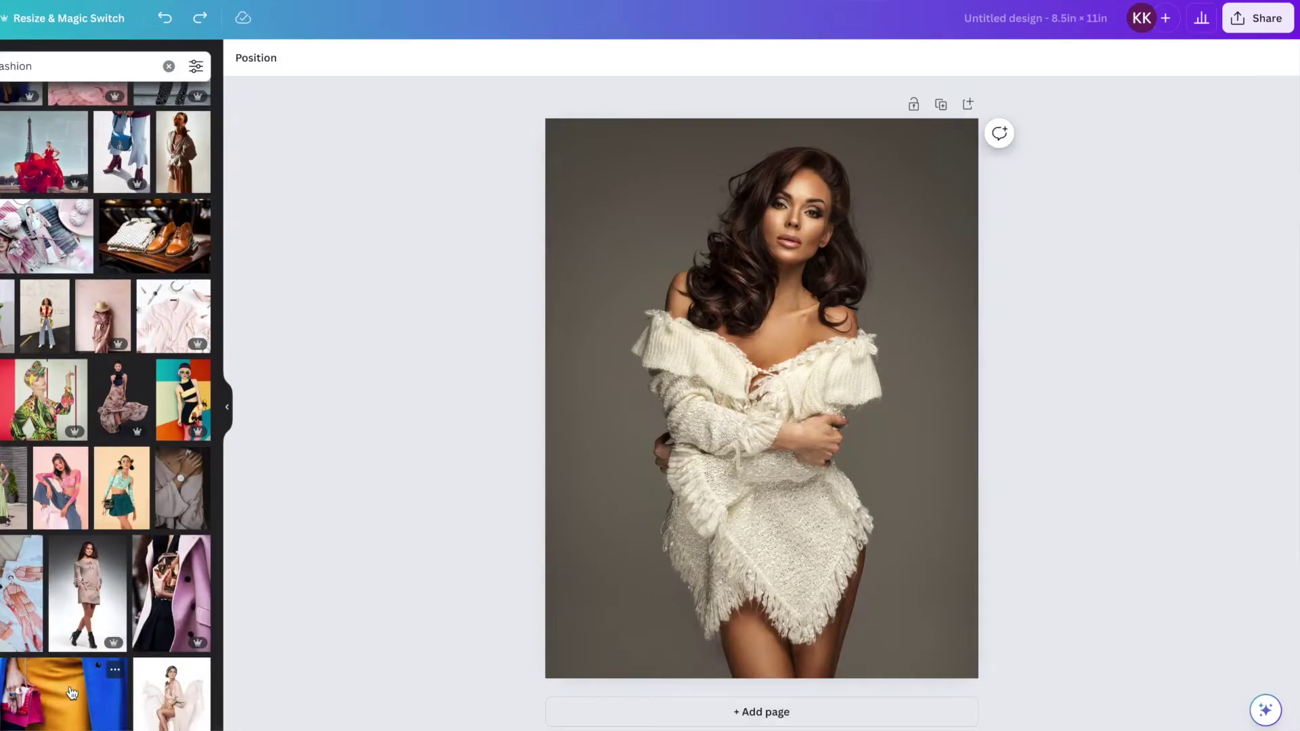
scroll(72, 693, "down", 1)
scroll(71, 693, "down", 5)
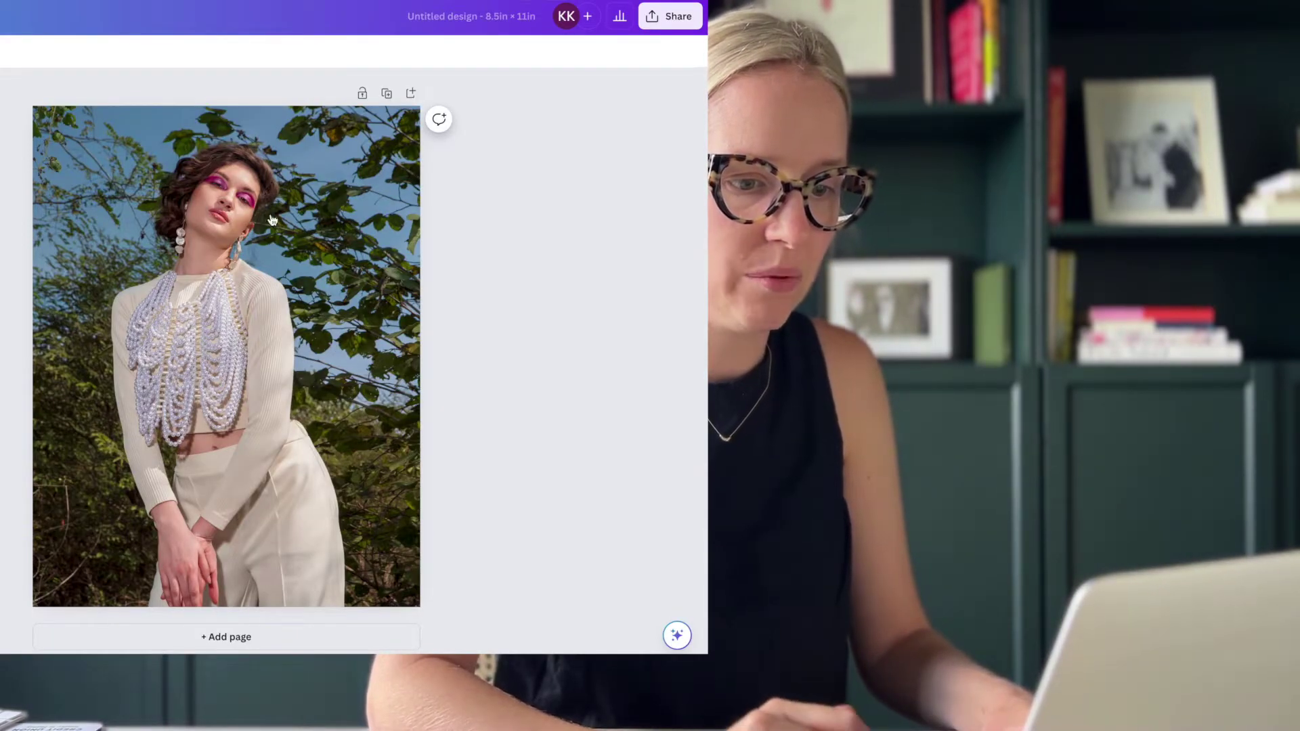
Add an enlarged title reading 'MODE', widen it to one line, and move it to the cover's top
key("t")
left_click_drag(314, 386, 424, 444)
left_click(496, 450)
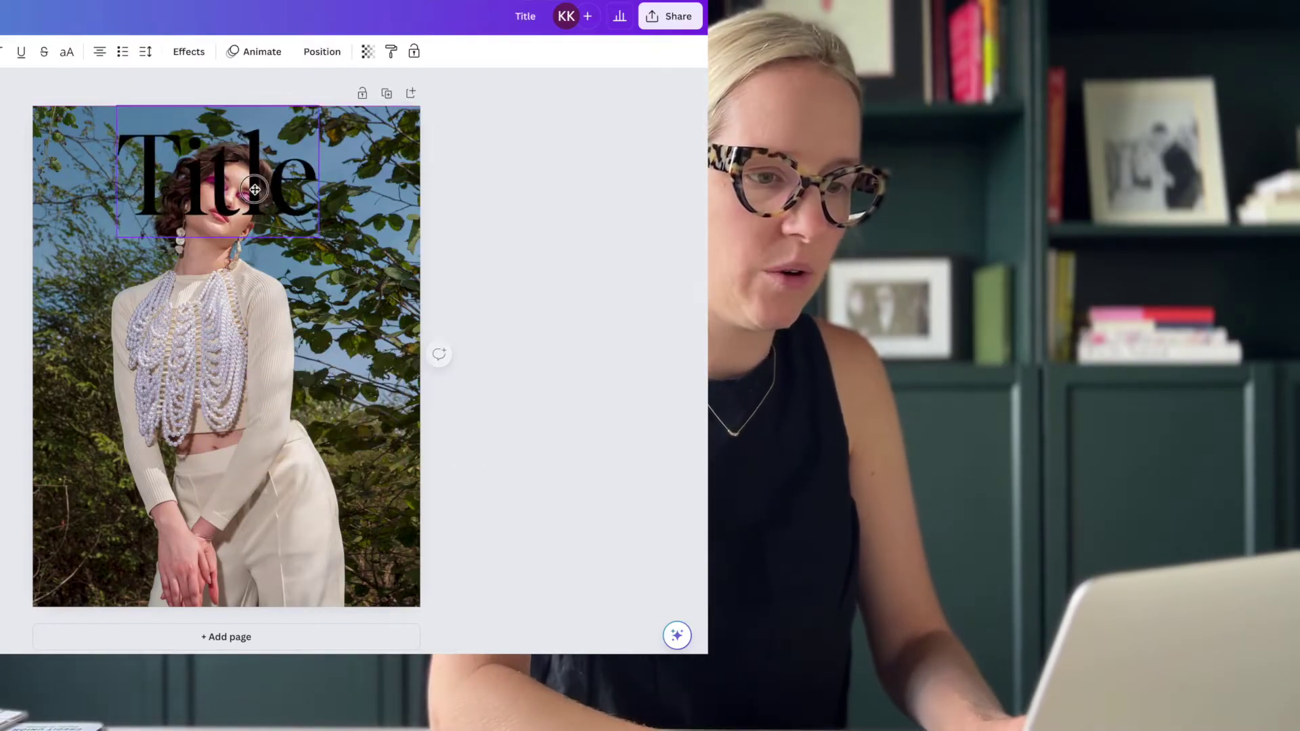
left_click_drag(255, 190, 209, 190)
double_click(161, 189)
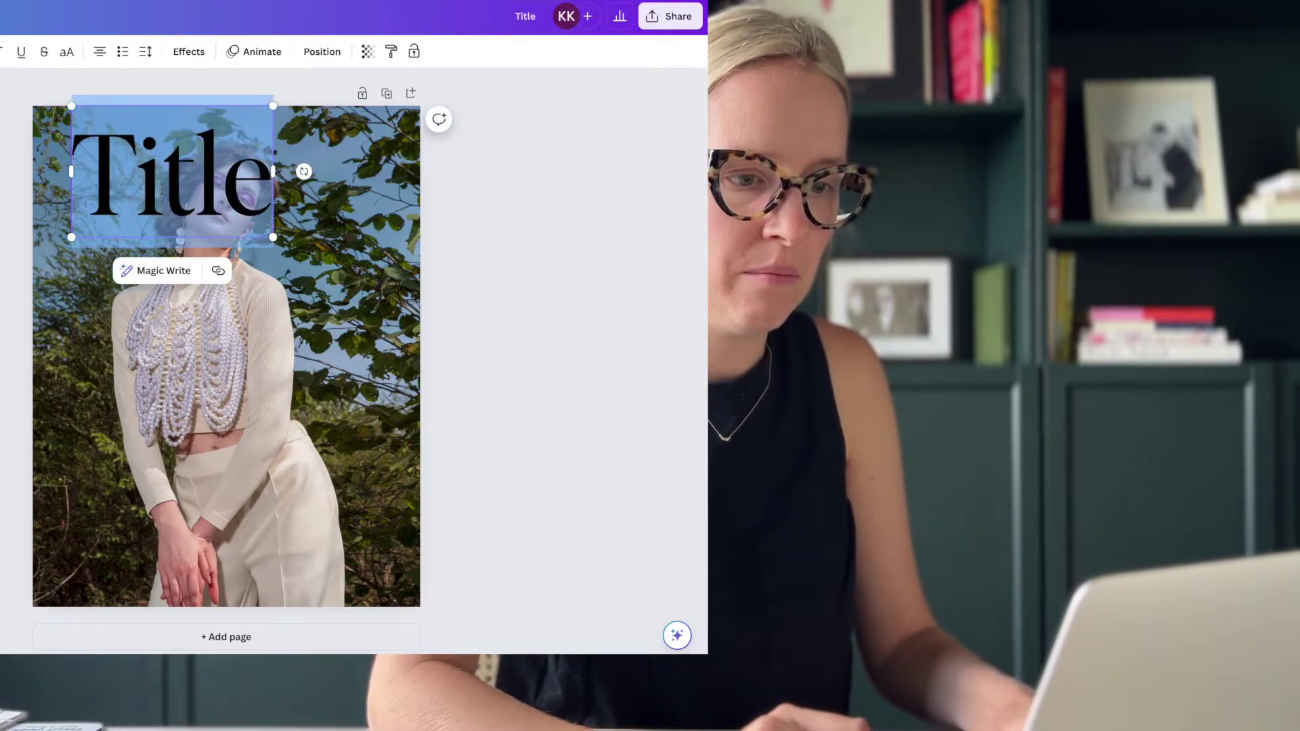
type("MODE")
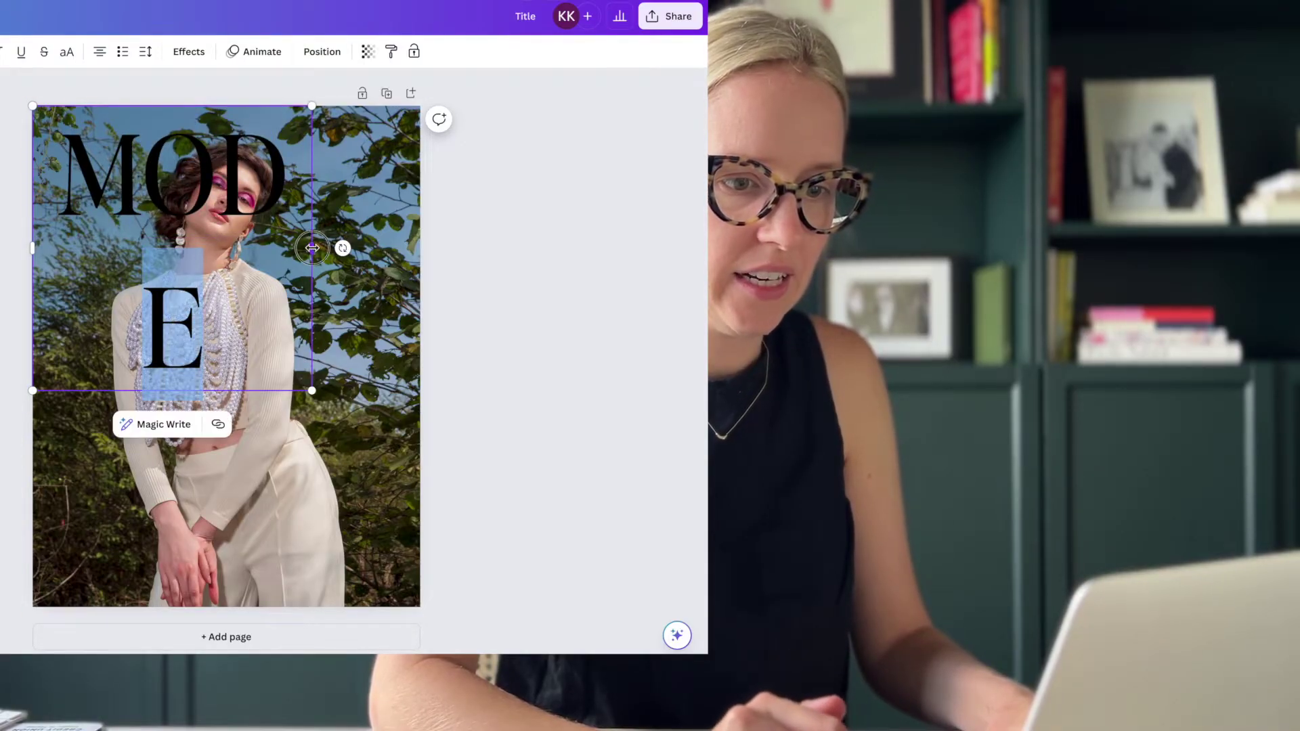
left_click_drag(315, 248, 481, 270)
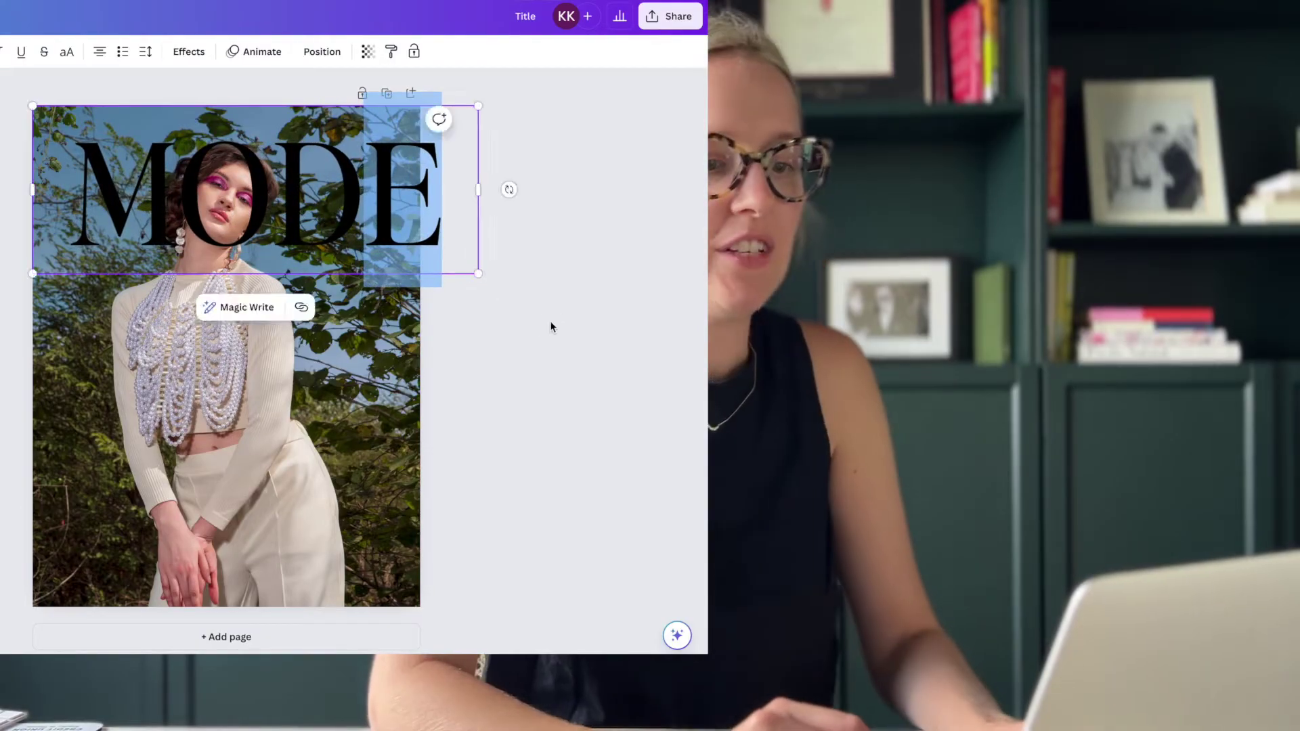
left_click_drag(362, 209, 333, 188)
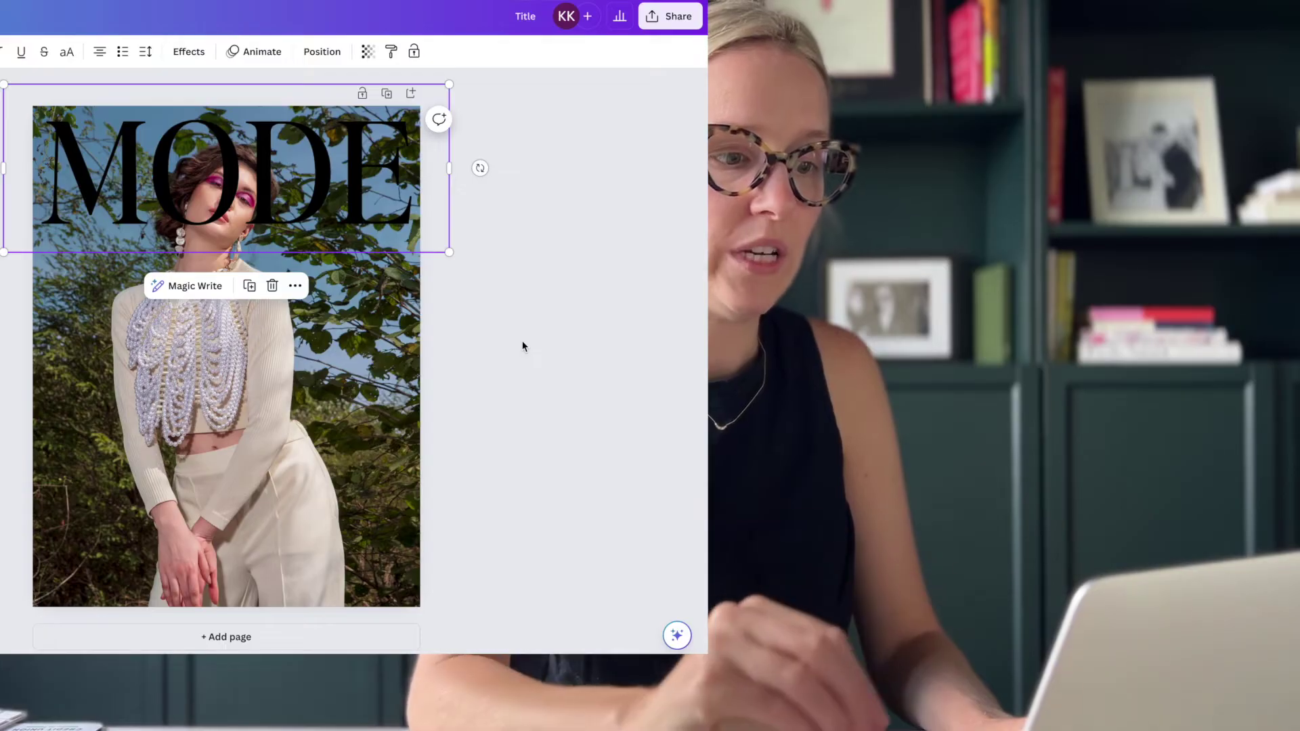
Paste in the 'THE EDITOR ACADEMY' text, enlarge it over the model, then delete it
left_click(220, 190)
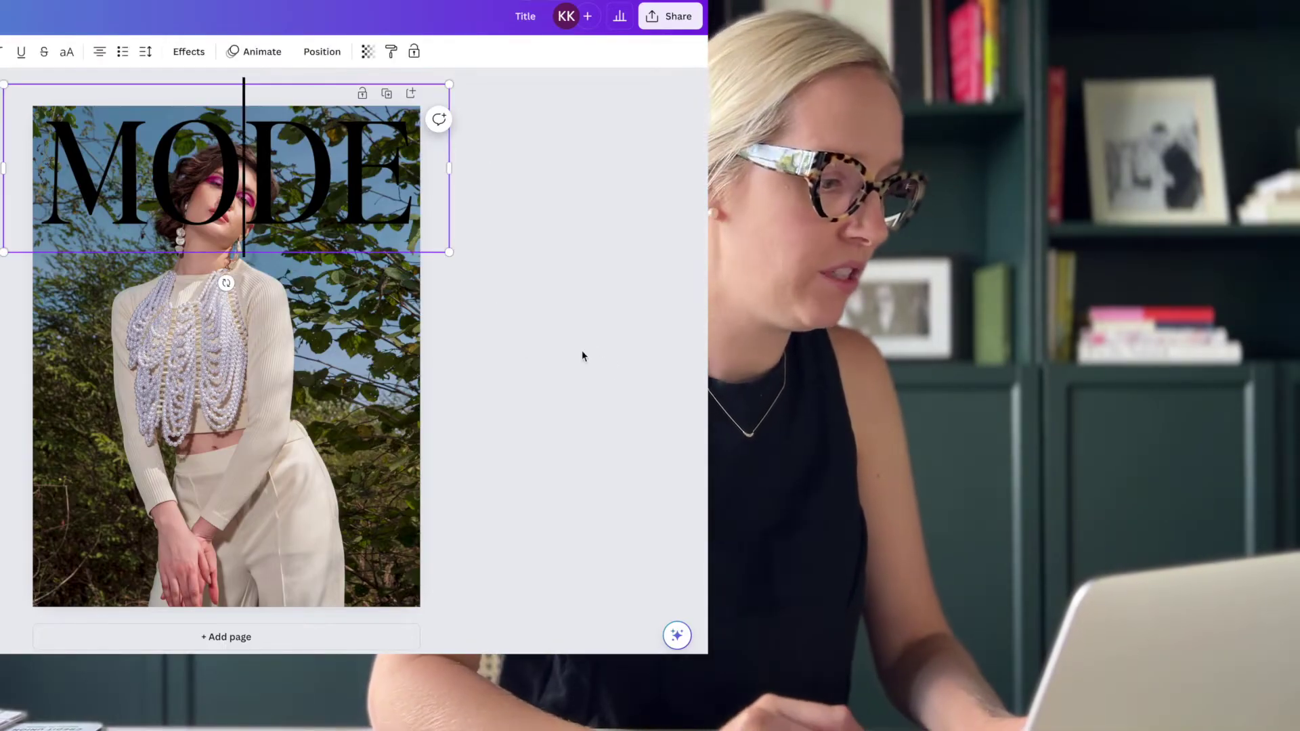
double_click(228, 181)
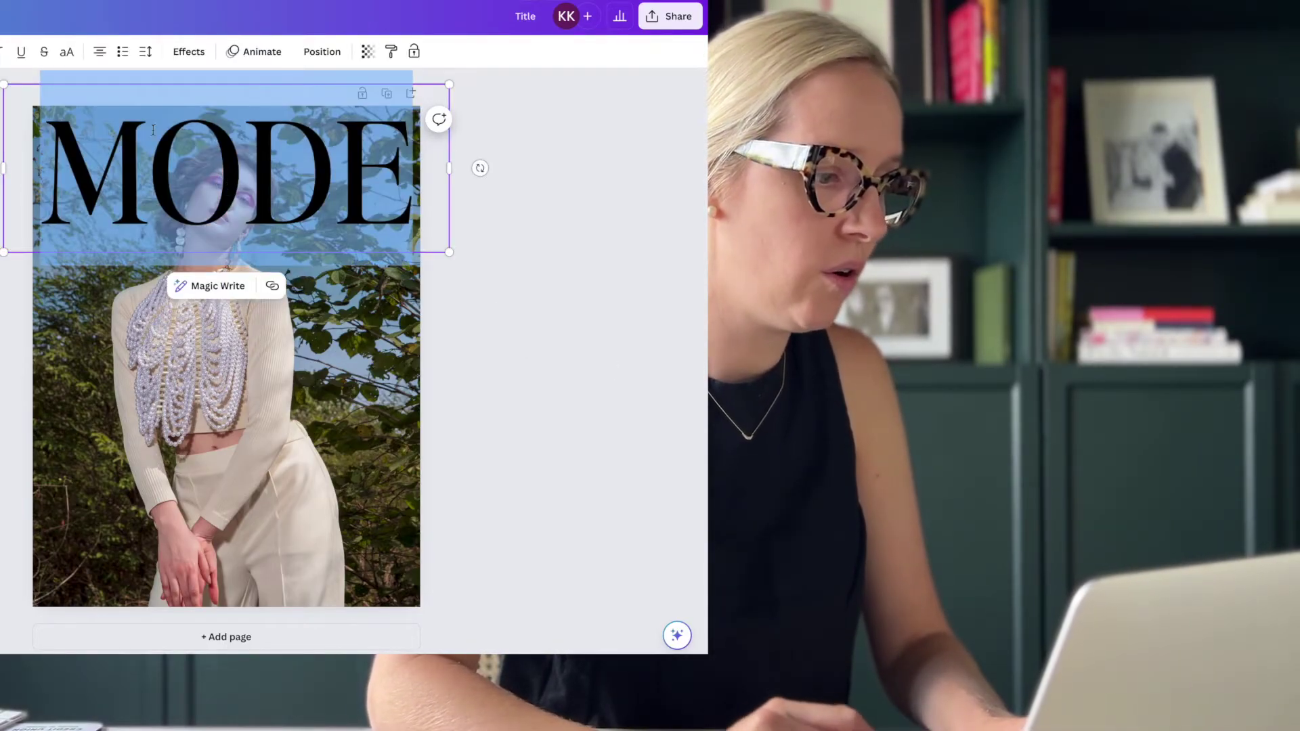
key("Escape")
key("ctrl+v")
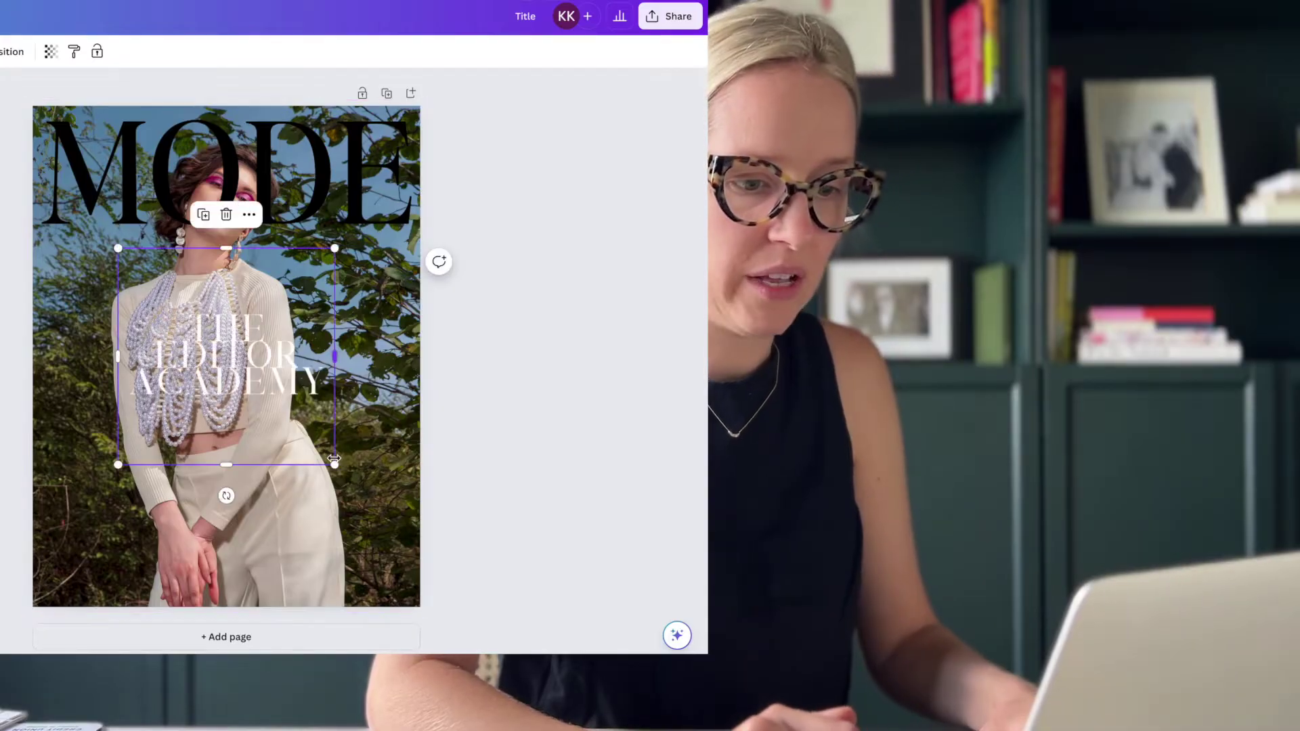
left_click_drag(335, 464, 545, 569)
left_click_drag(288, 416, 222, 325)
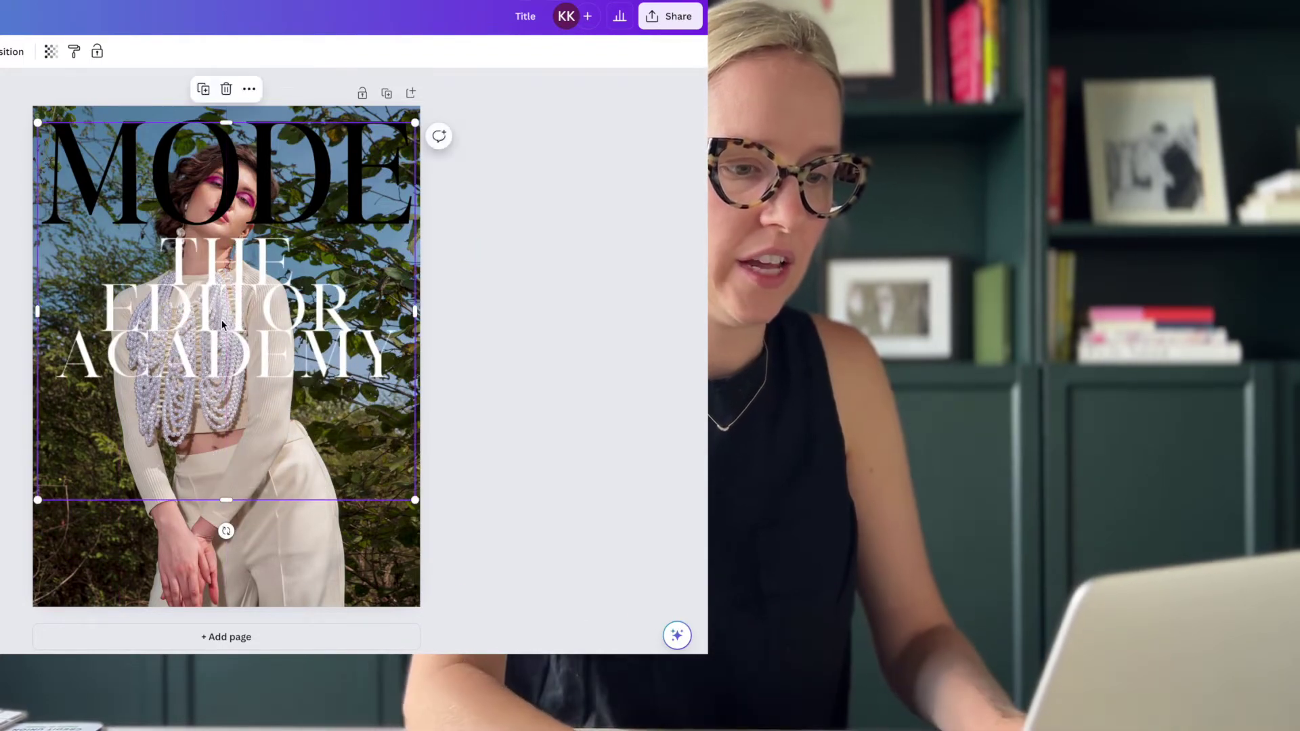
key("Delete")
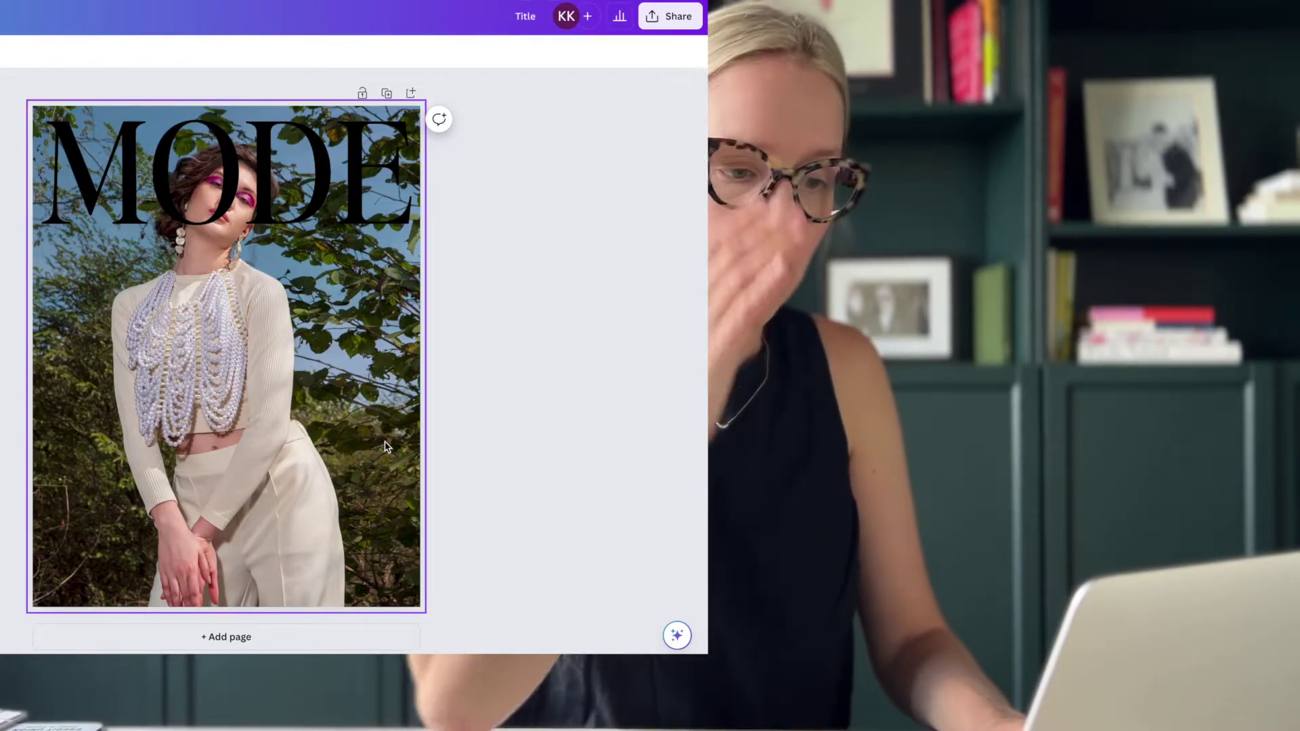
Select the whole word MODE and change its text colour to white
double_click(199, 175)
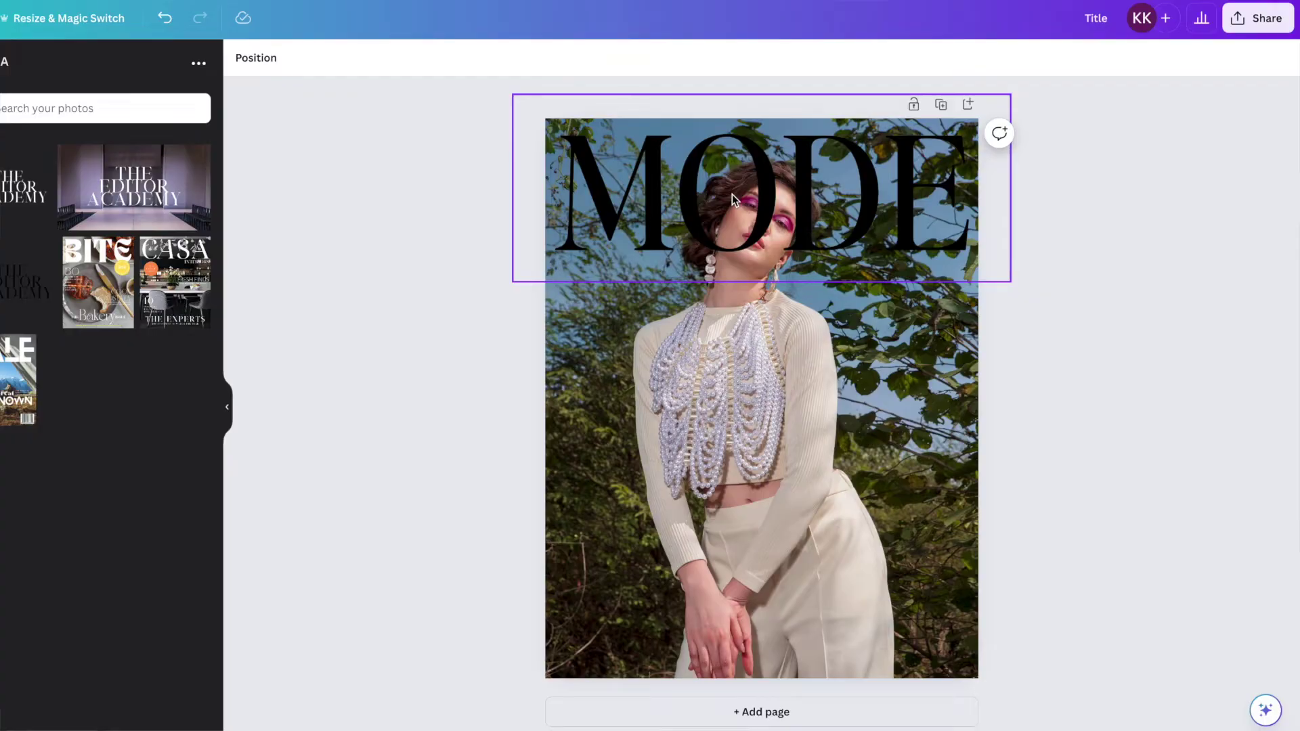
double_click(663, 170)
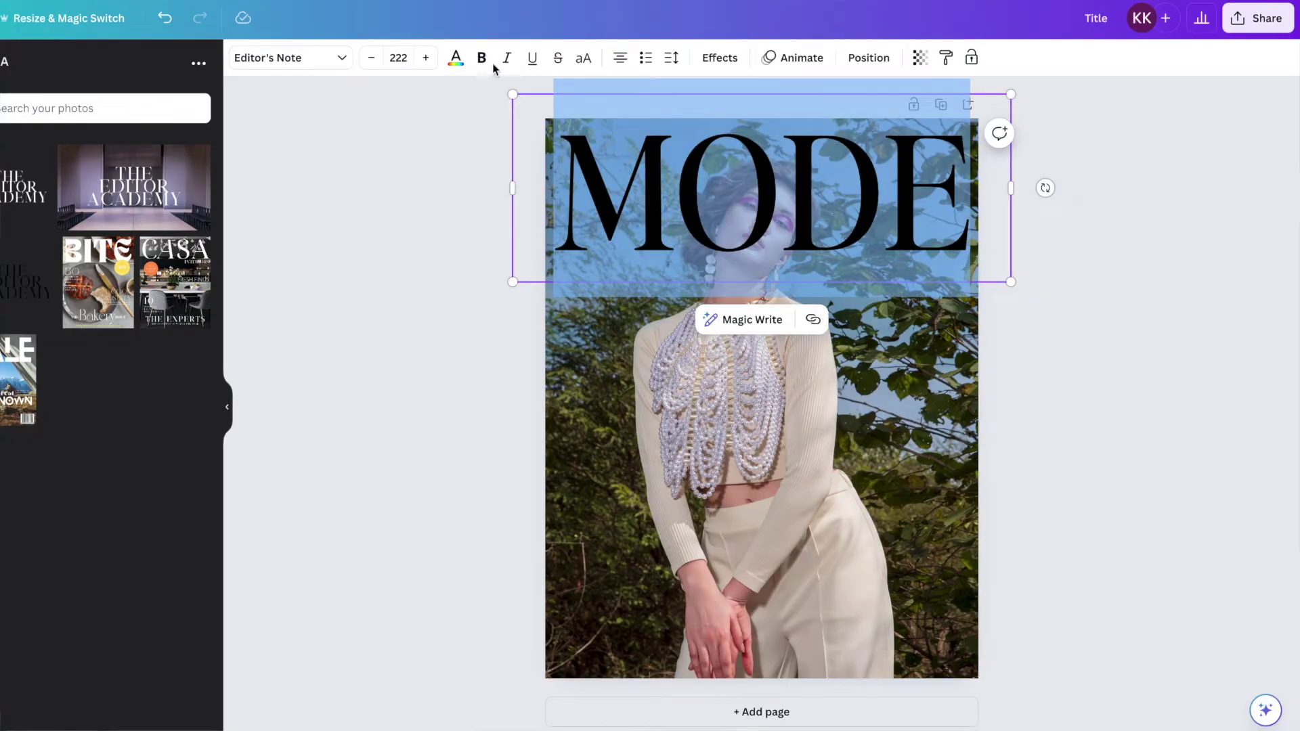
left_click(456, 61)
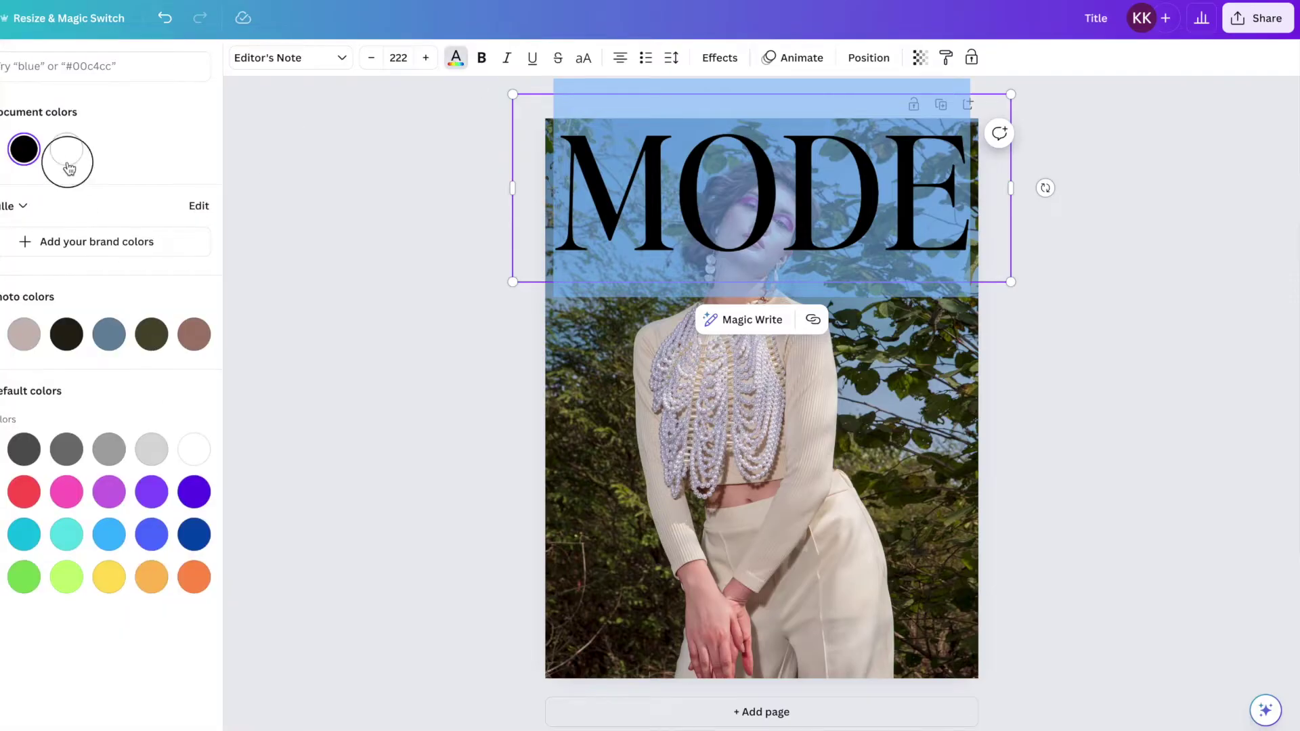
left_click(67, 149)
left_click(384, 210)
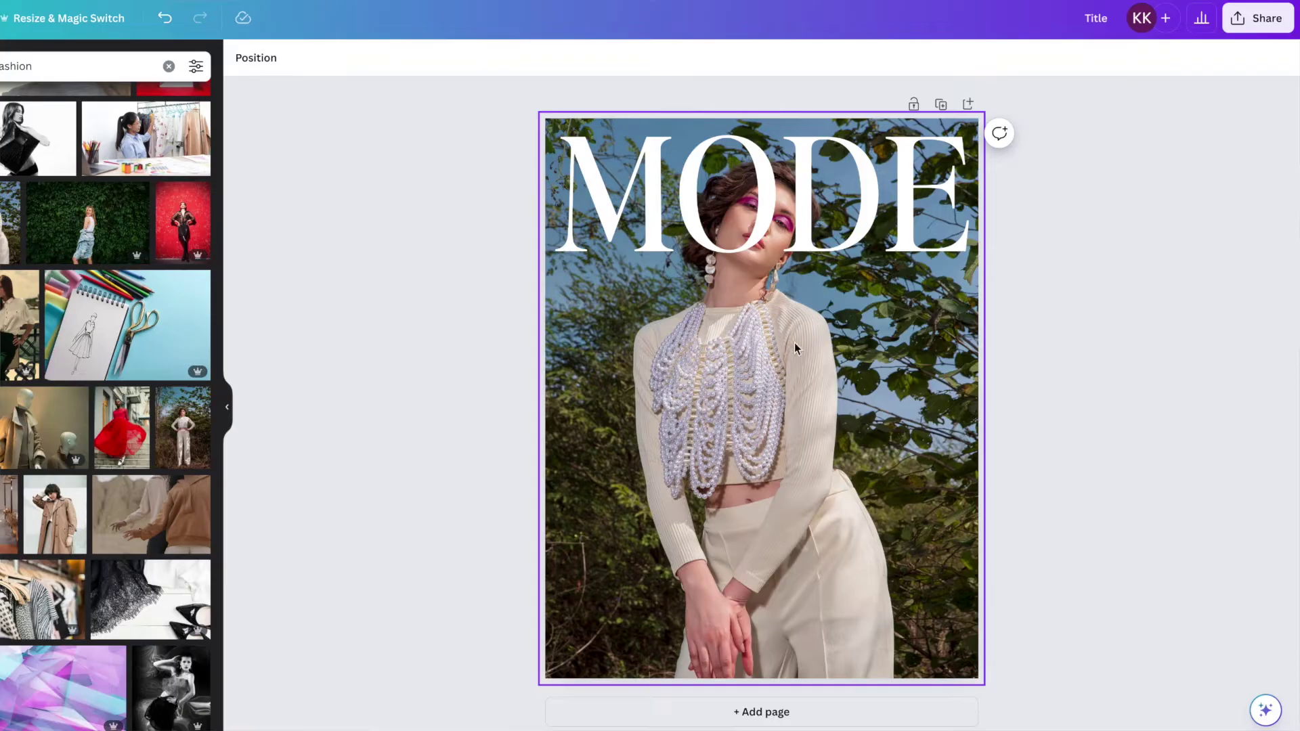
Duplicate the model photo and align the copy with the page's top-left corner
left_click(822, 343)
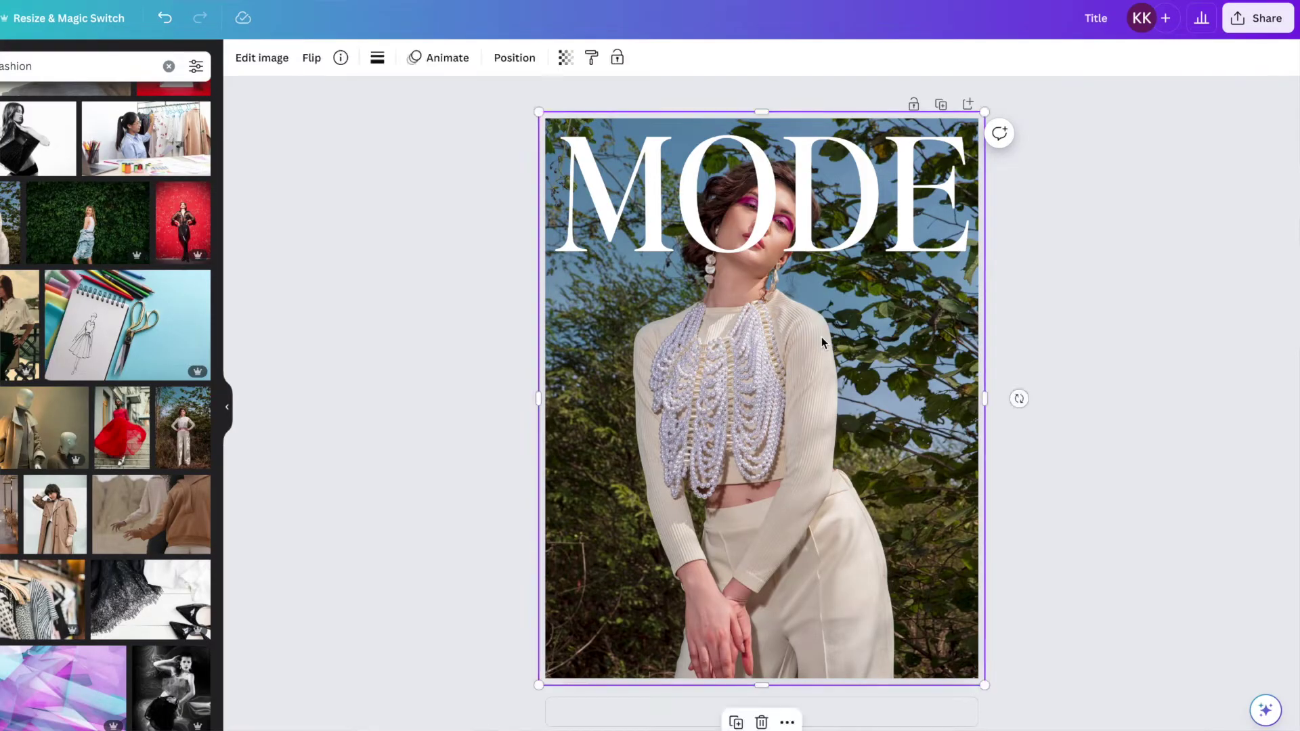
left_click(508, 300)
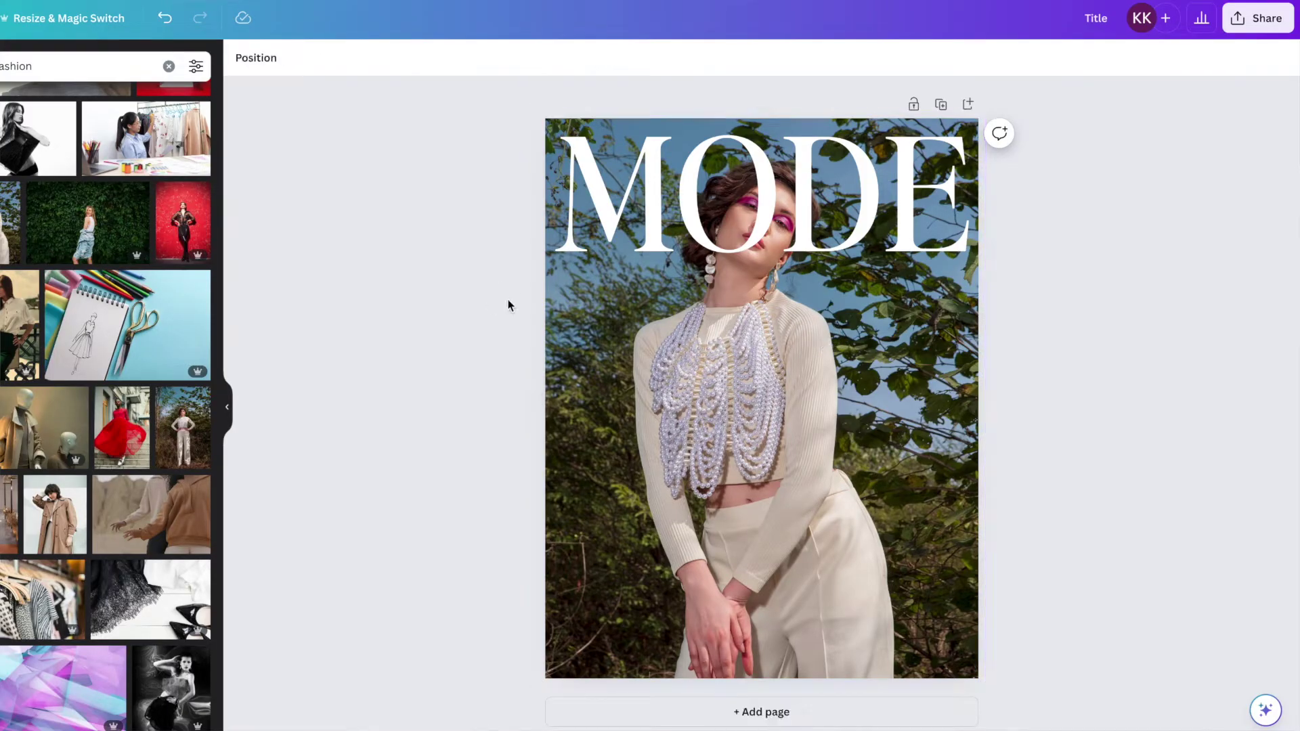
key("ctrl+z")
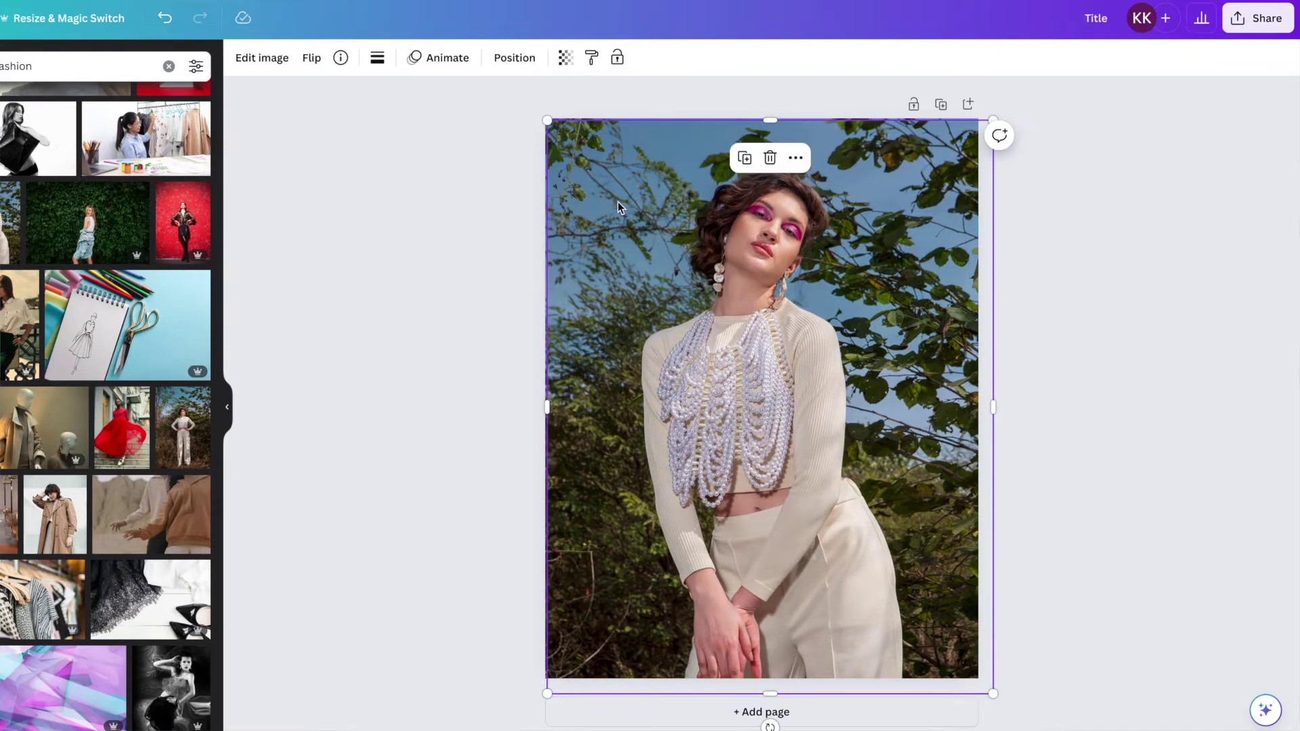
key("ctrl+z")
left_click_drag(629, 193, 627, 194)
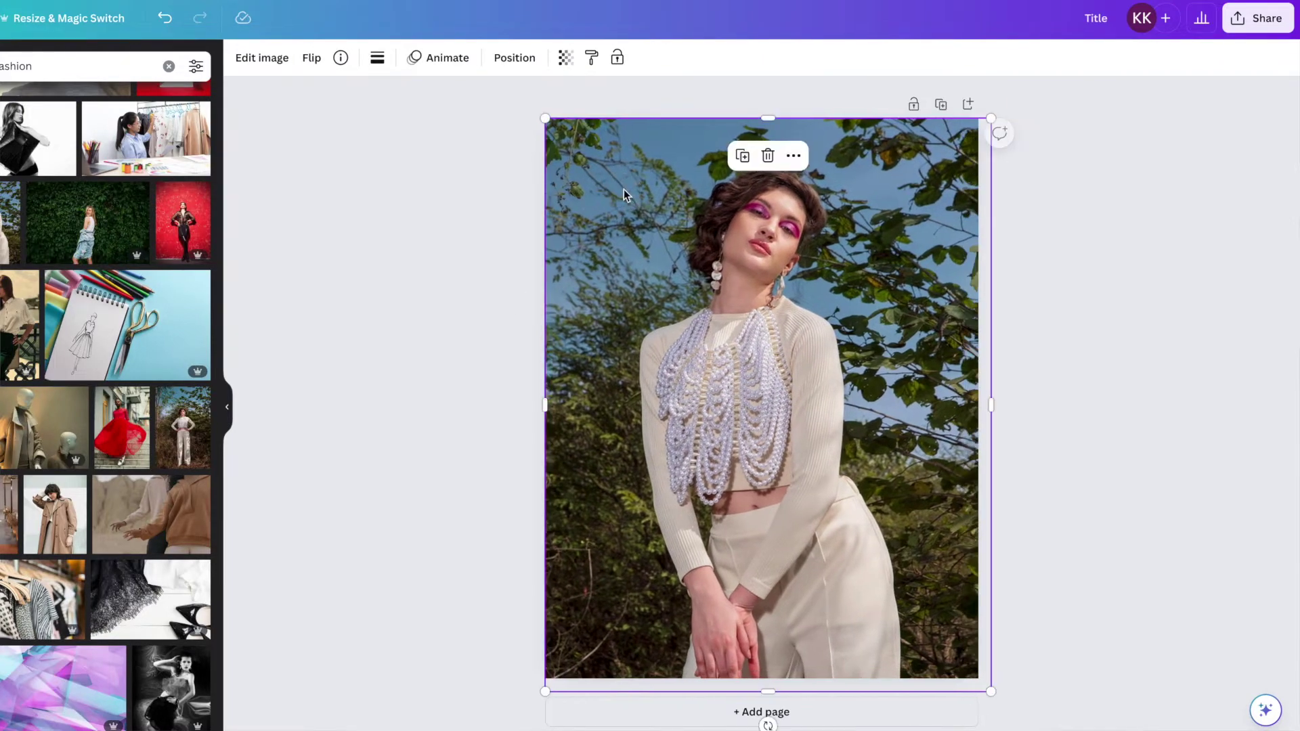
Remove the background from the top photo copy, leaving a model cutout over MODE
left_click(262, 58)
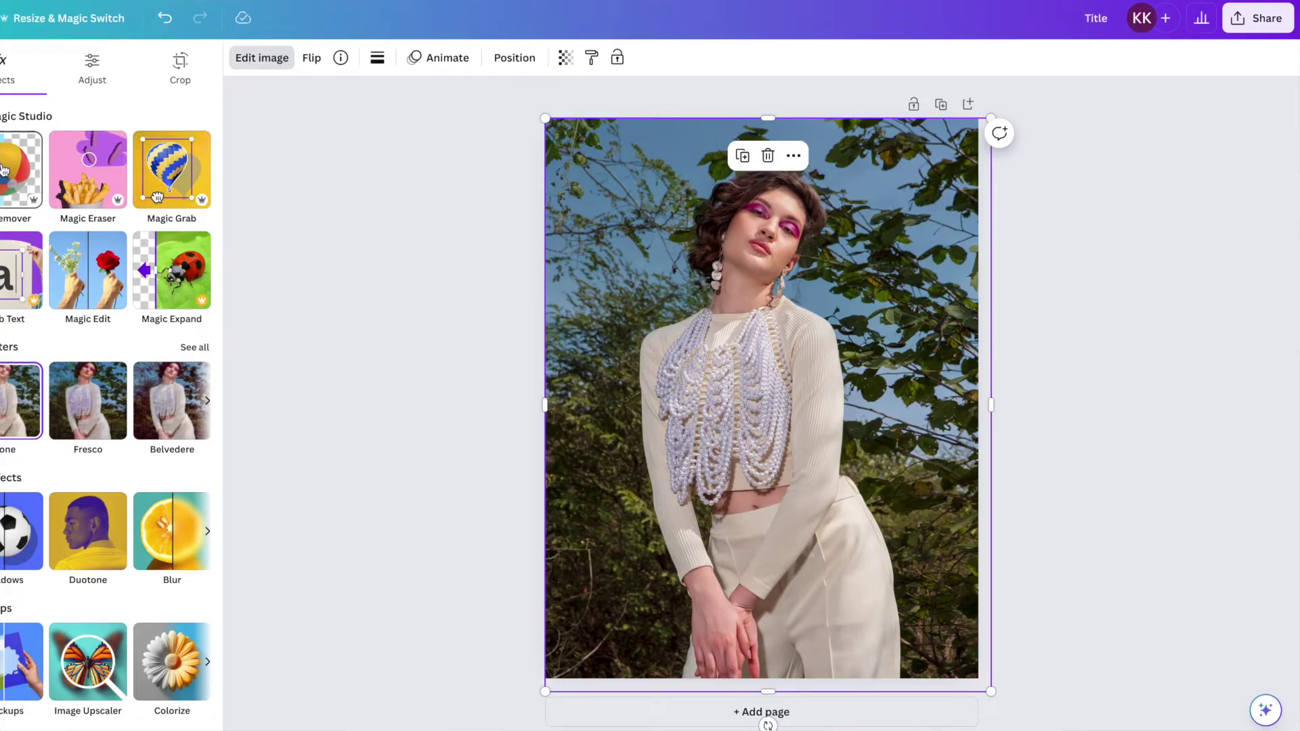
left_click(7, 171)
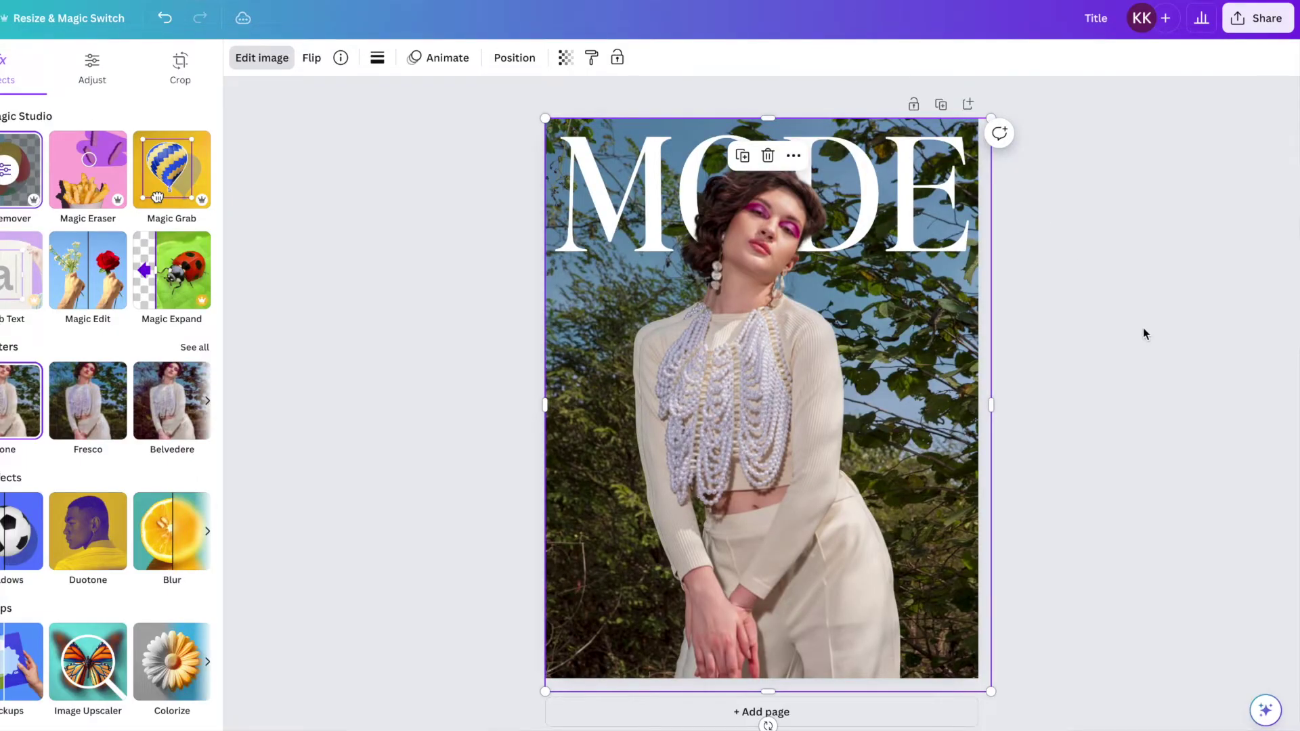
key("Escape")
key("Escape")
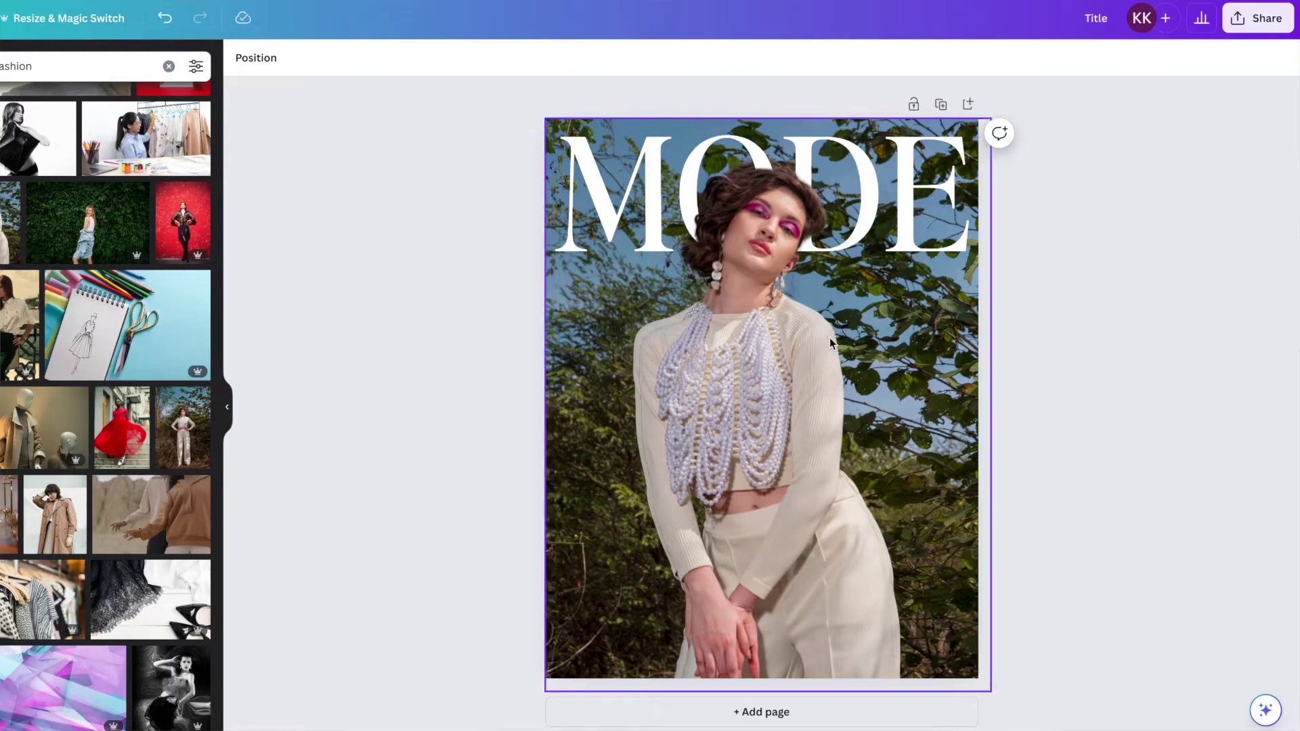
left_click(770, 343)
Nudge the model cutout slightly up and left, keeping it on the page's centre line
mouse_move(862, 378)
left_mouse_down()
mouse_move(852, 359)
mouse_move(840, 374)
mouse_move(855, 363)
left_mouse_up()
left_click(1159, 352)
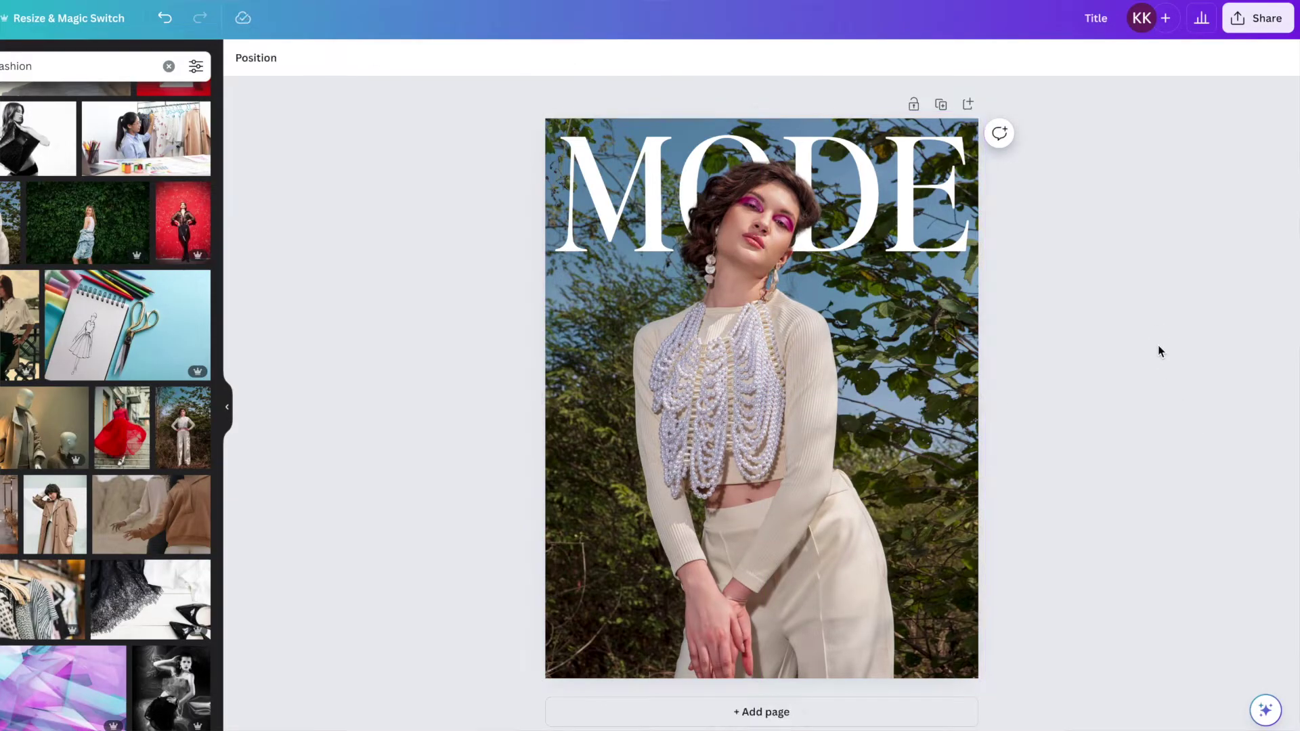
mouse_move(850, 373)
left_mouse_down()
mouse_move(849, 360)
mouse_move(849, 380)
left_mouse_up()
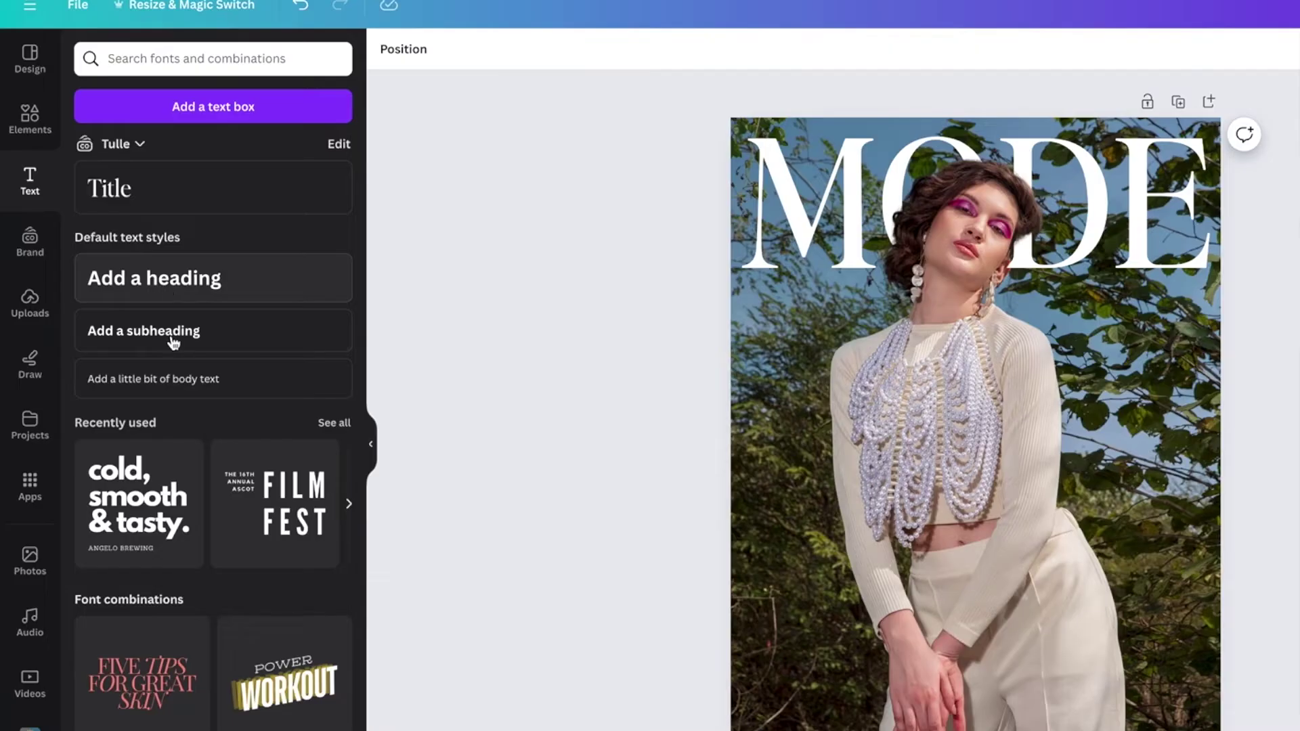
Add a heading to the cover, shrink it, and search the fonts for 'sans serif'
left_click(205, 293)
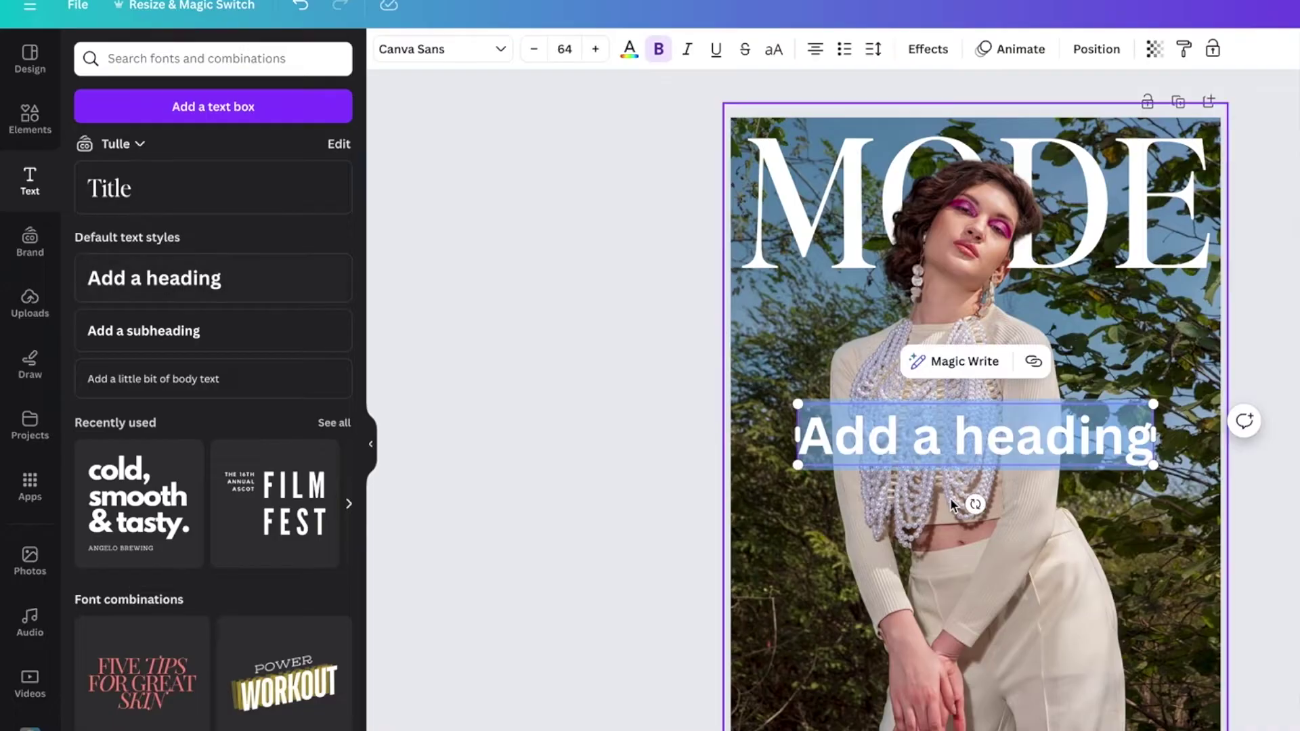
left_click_drag(1156, 466, 952, 428)
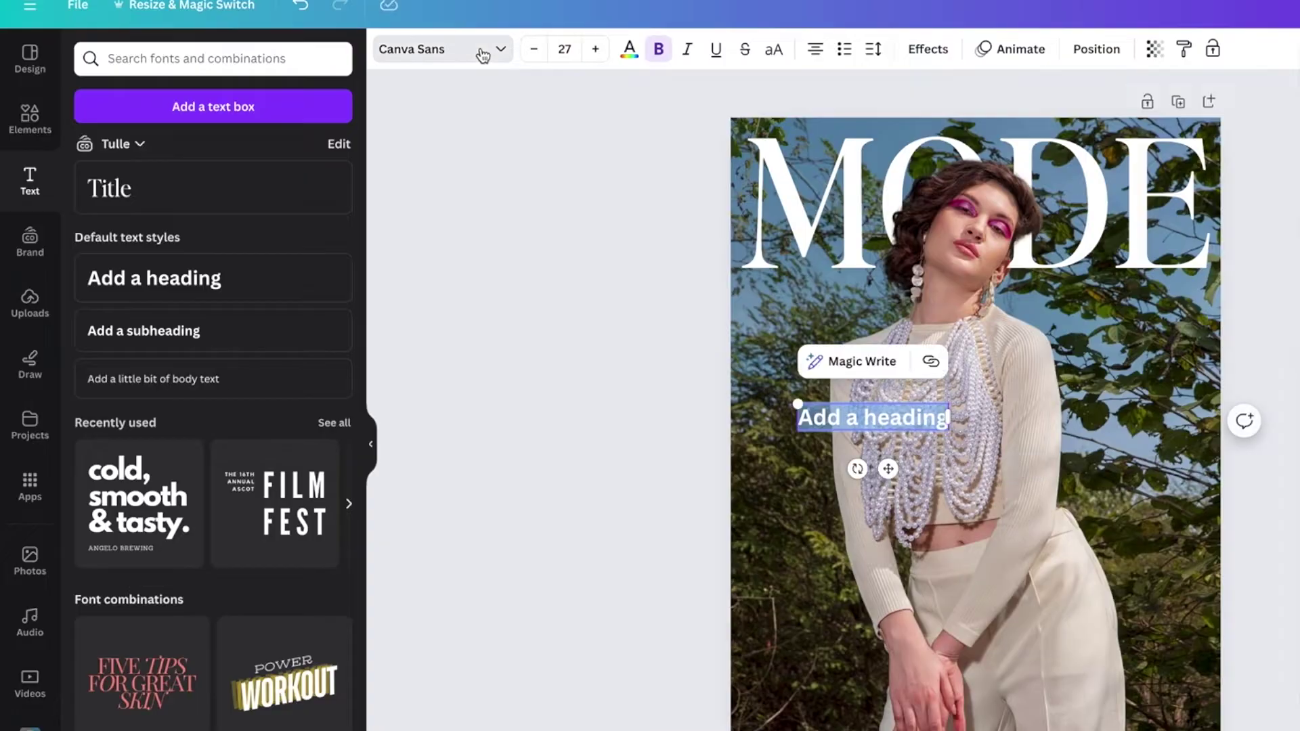
left_click(482, 52)
left_click(267, 101)
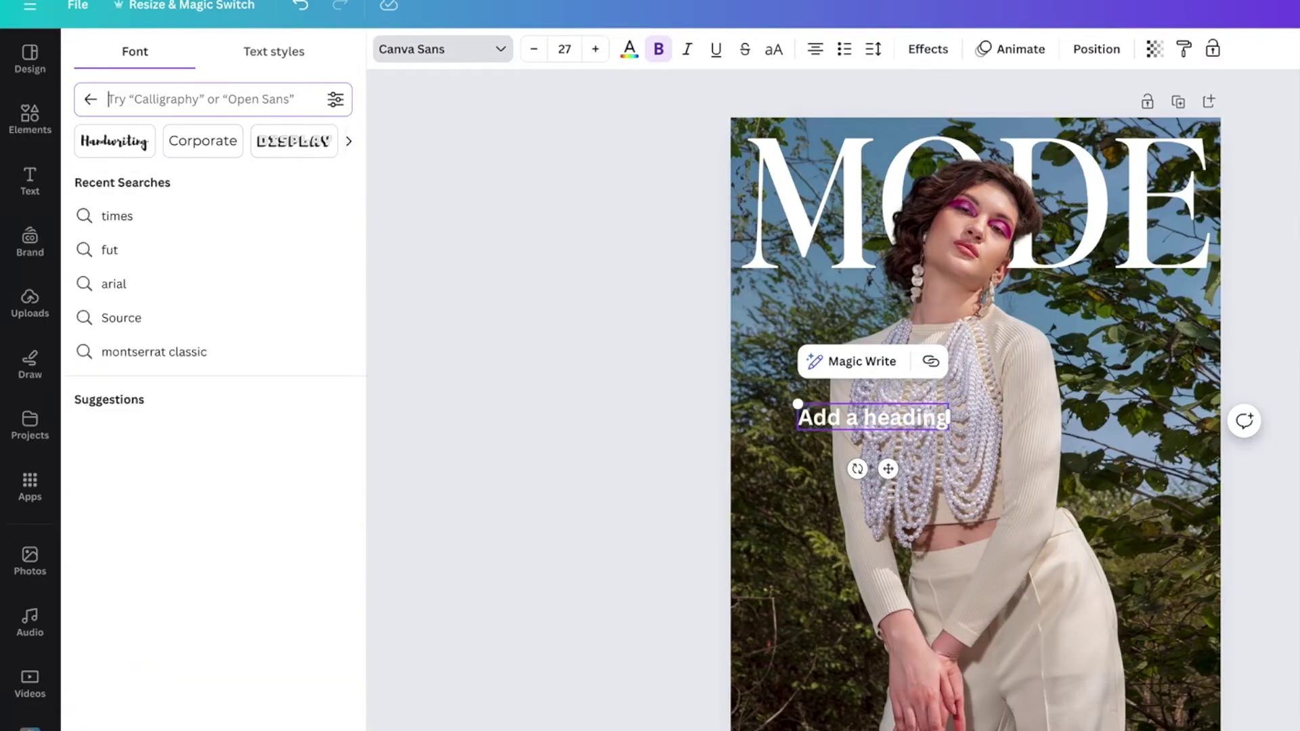
type("san ser")
key("BackSpace")
key("BackSpace")
key("BackSpace")
key("BackSpace")
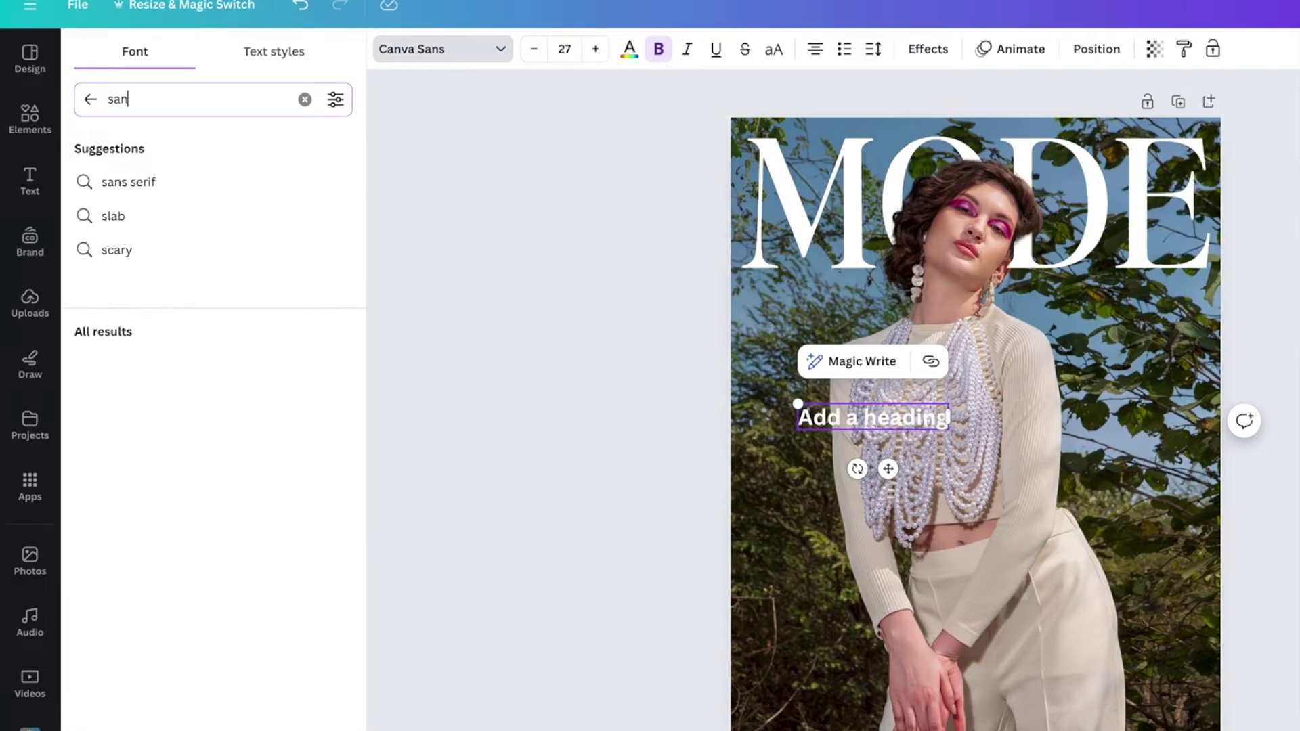
type("s")
left_click(222, 177)
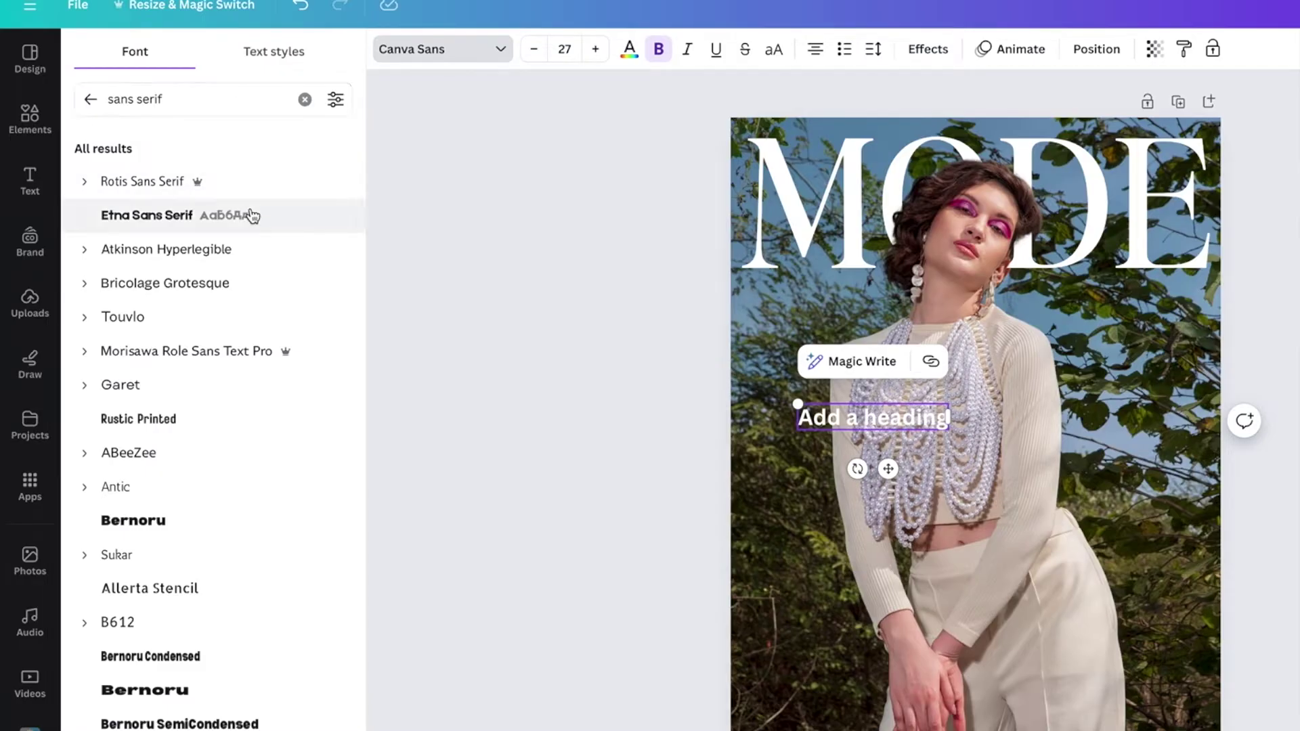
Set the heading font to Glacial Indifference, remove bold, and delete the placeholder text
double_click(874, 416)
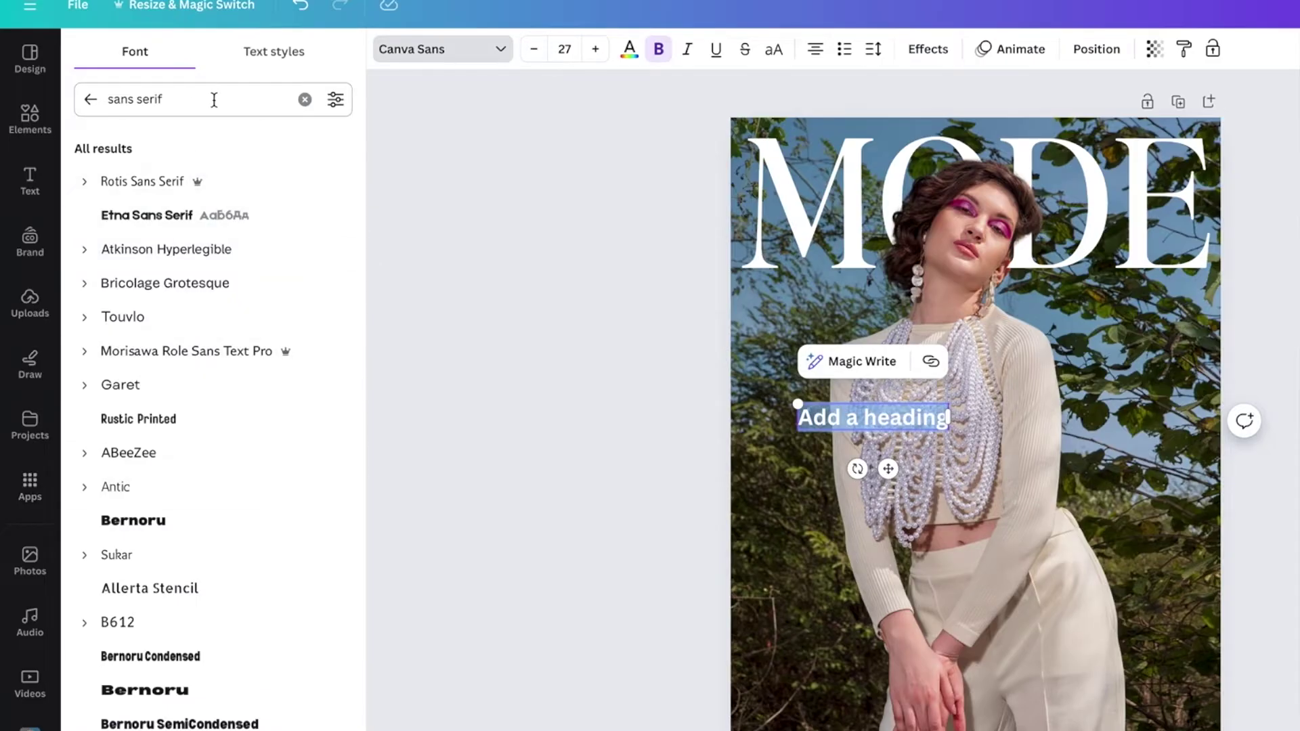
scroll(173, 588, "down", 1)
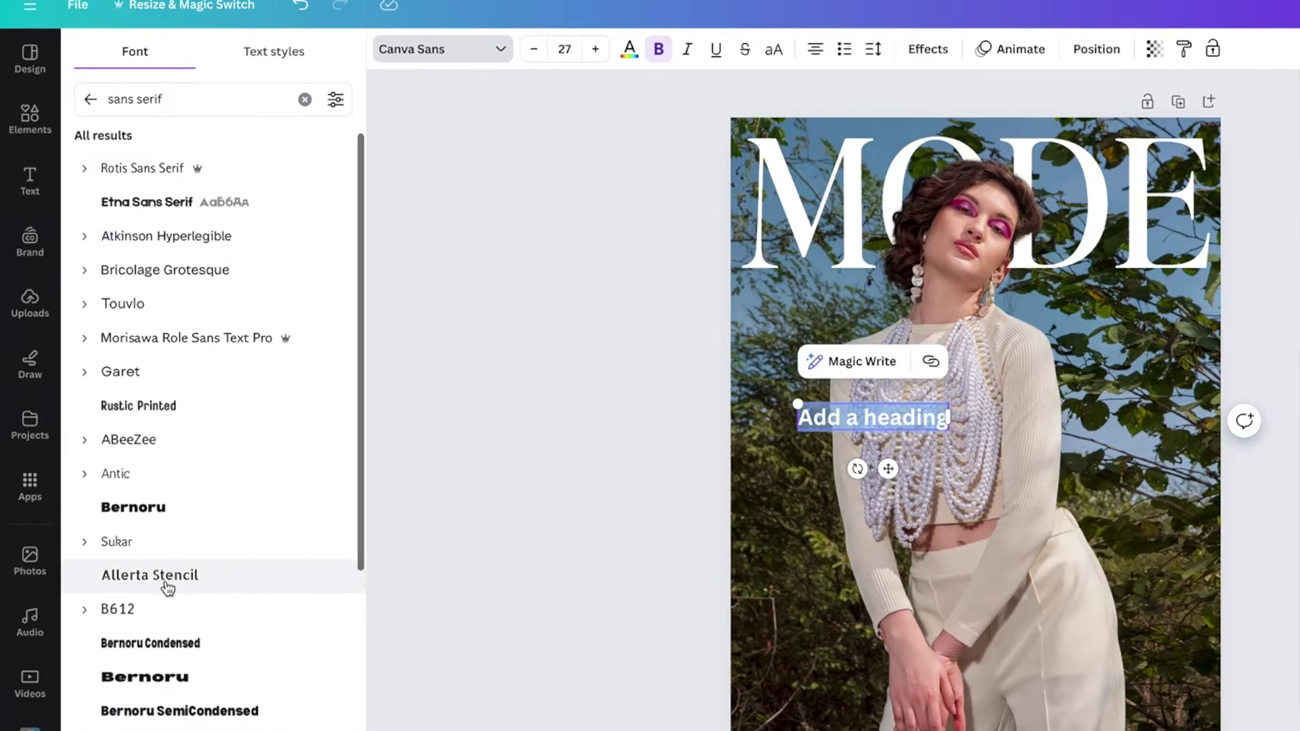
scroll(183, 584, "down", 5)
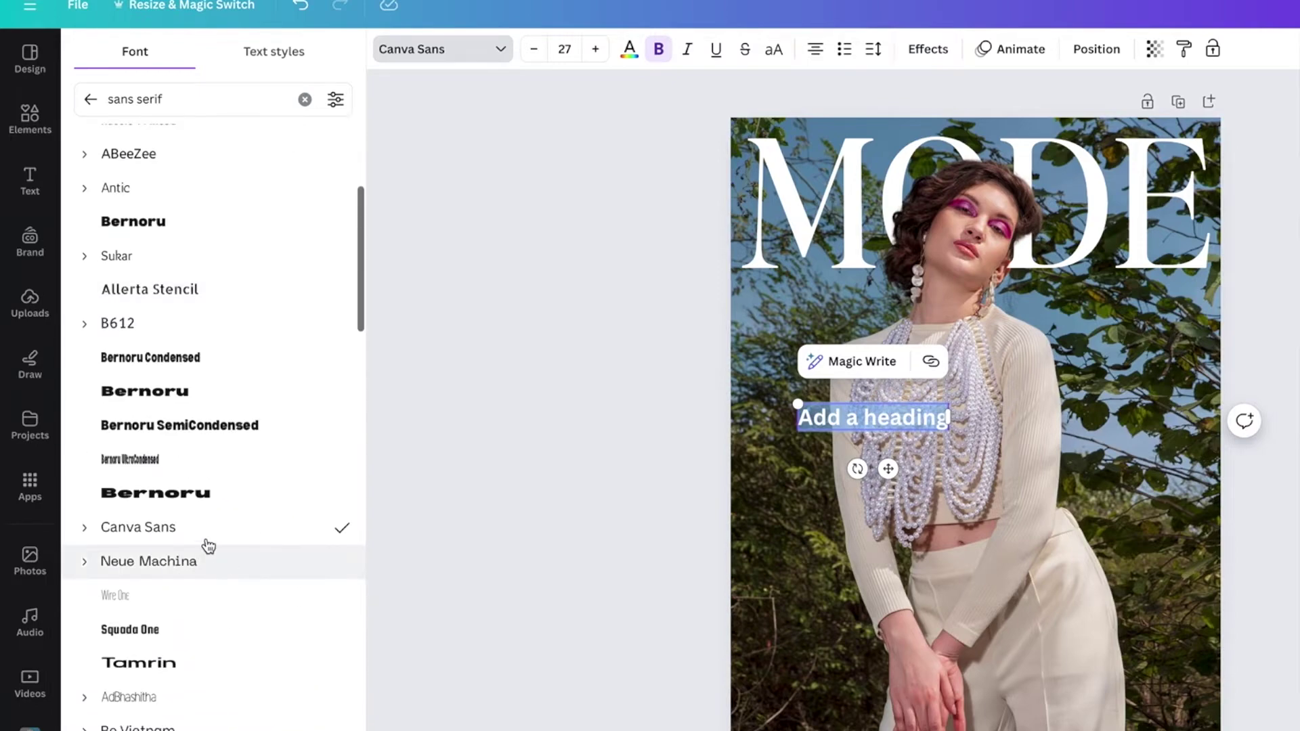
scroll(206, 541, "down", 5)
scroll(207, 571, "down", 4)
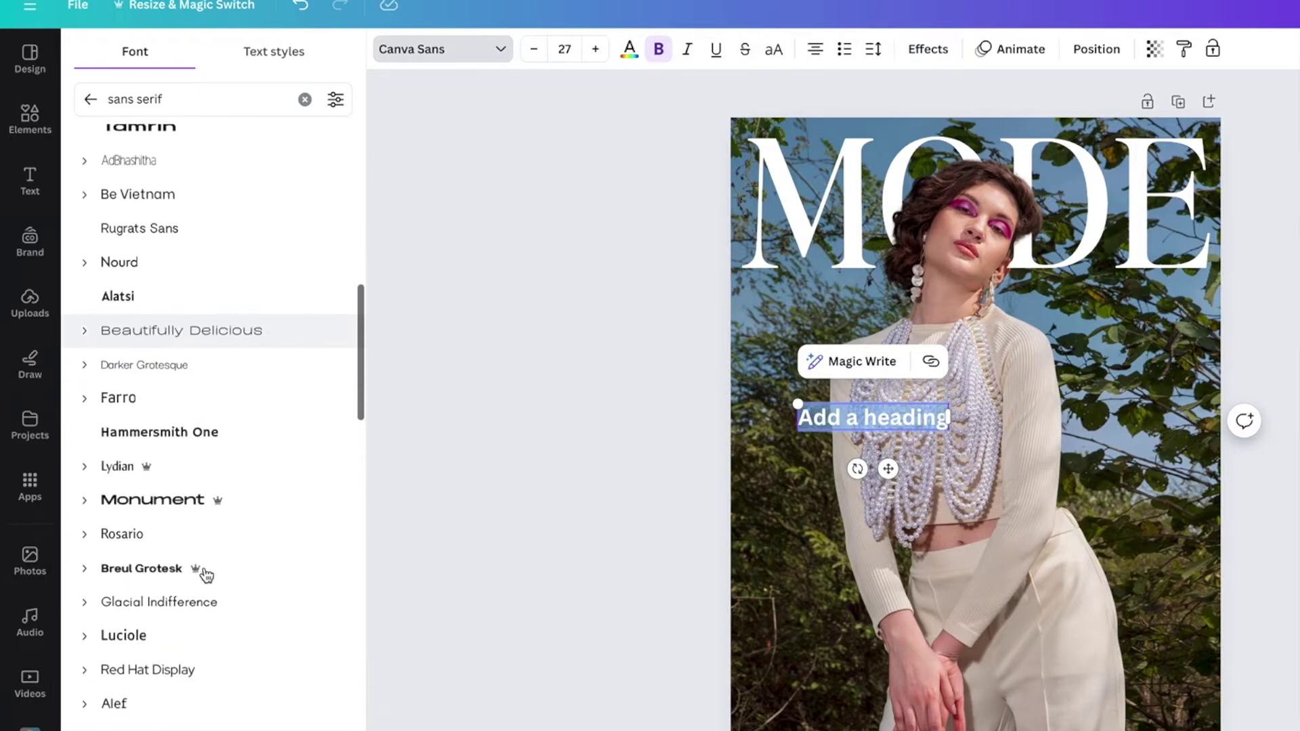
scroll(220, 578, "down", 1)
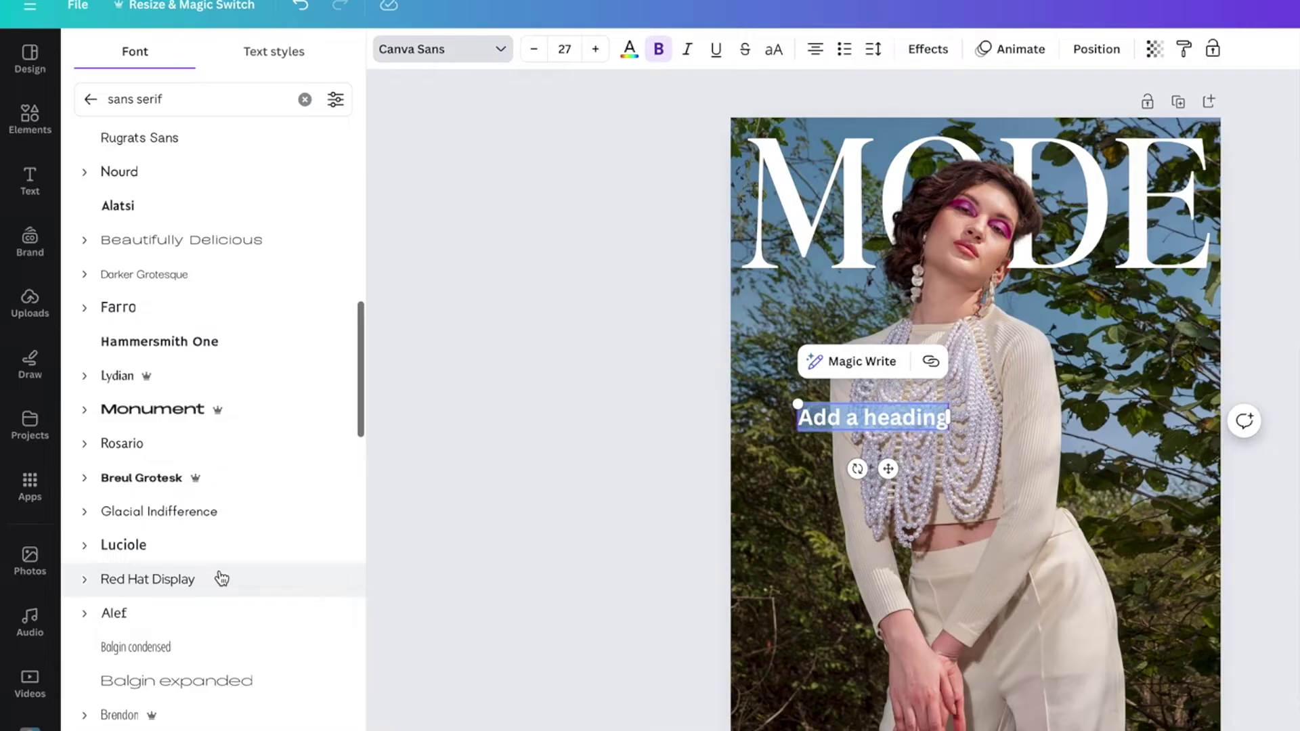
left_click(198, 516)
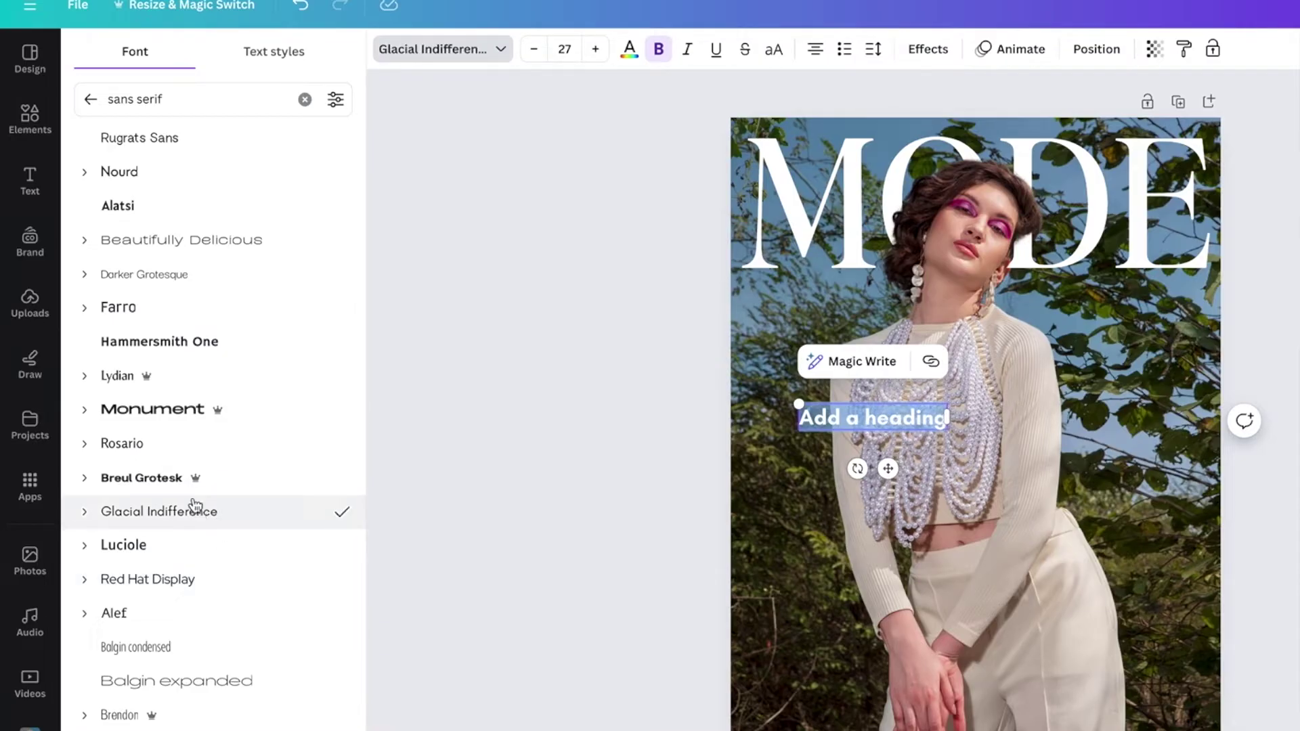
left_click(664, 56)
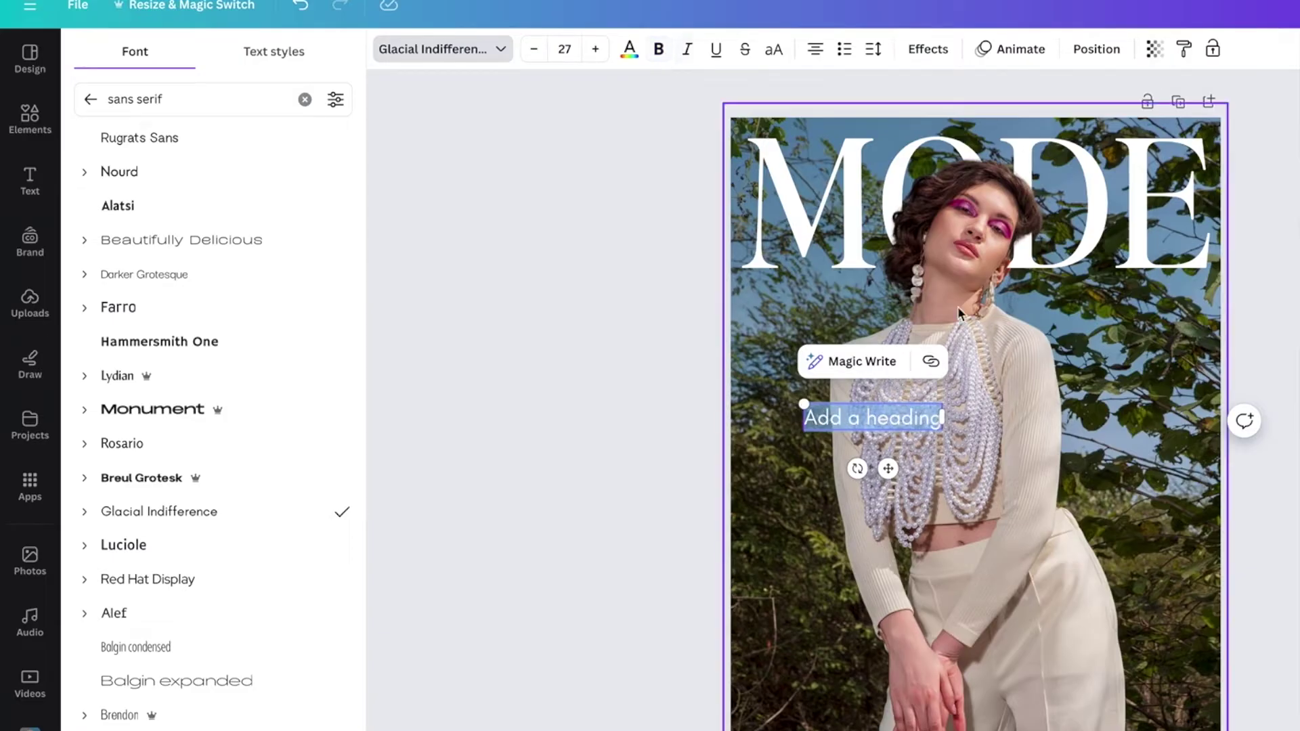
key("BackSpace")
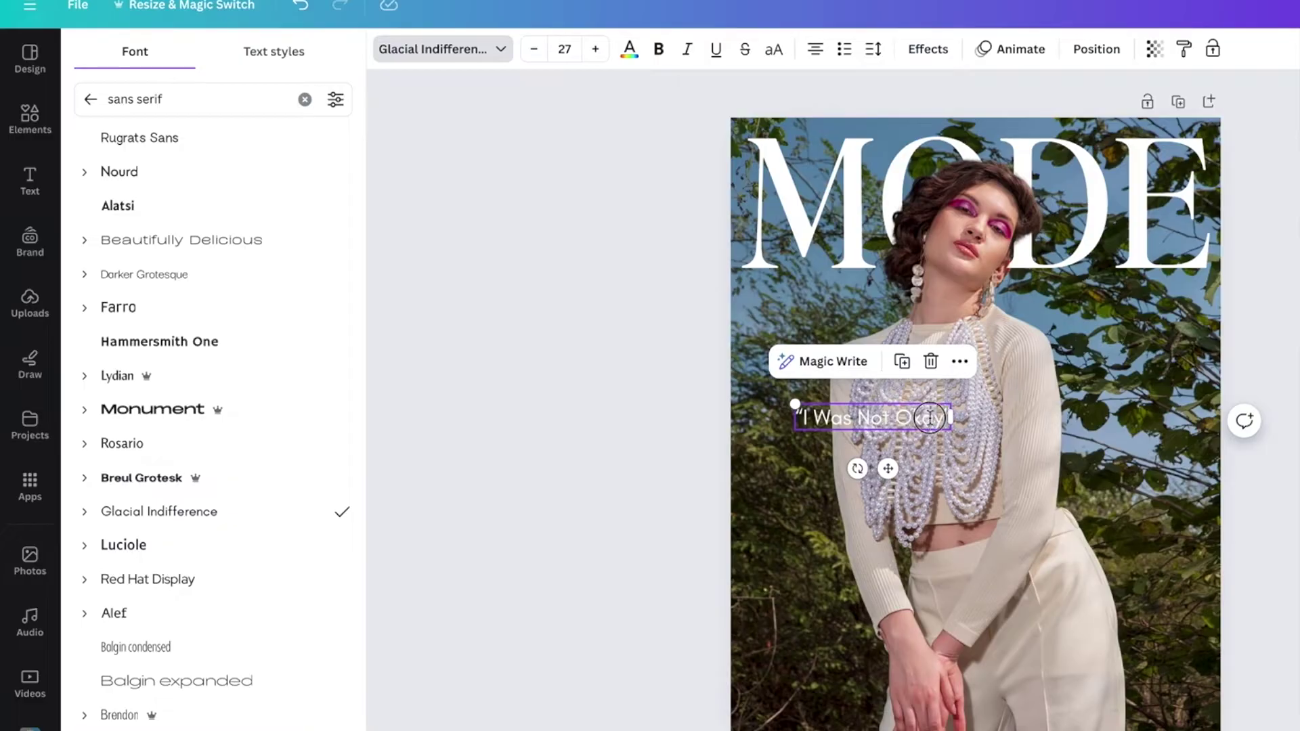
Make the 'I WAS NOT OKAY' line uppercase and bold, and shrink it to size 22.3
double_click(930, 418)
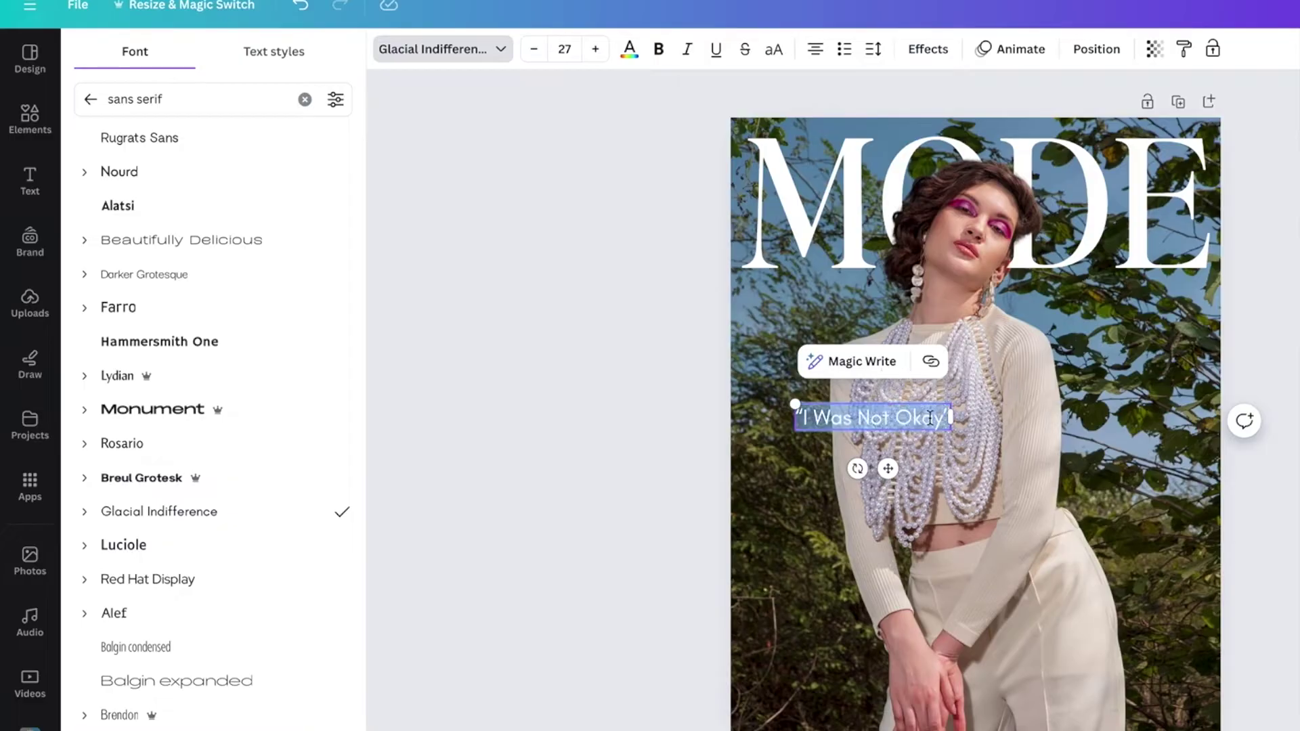
left_click(775, 54)
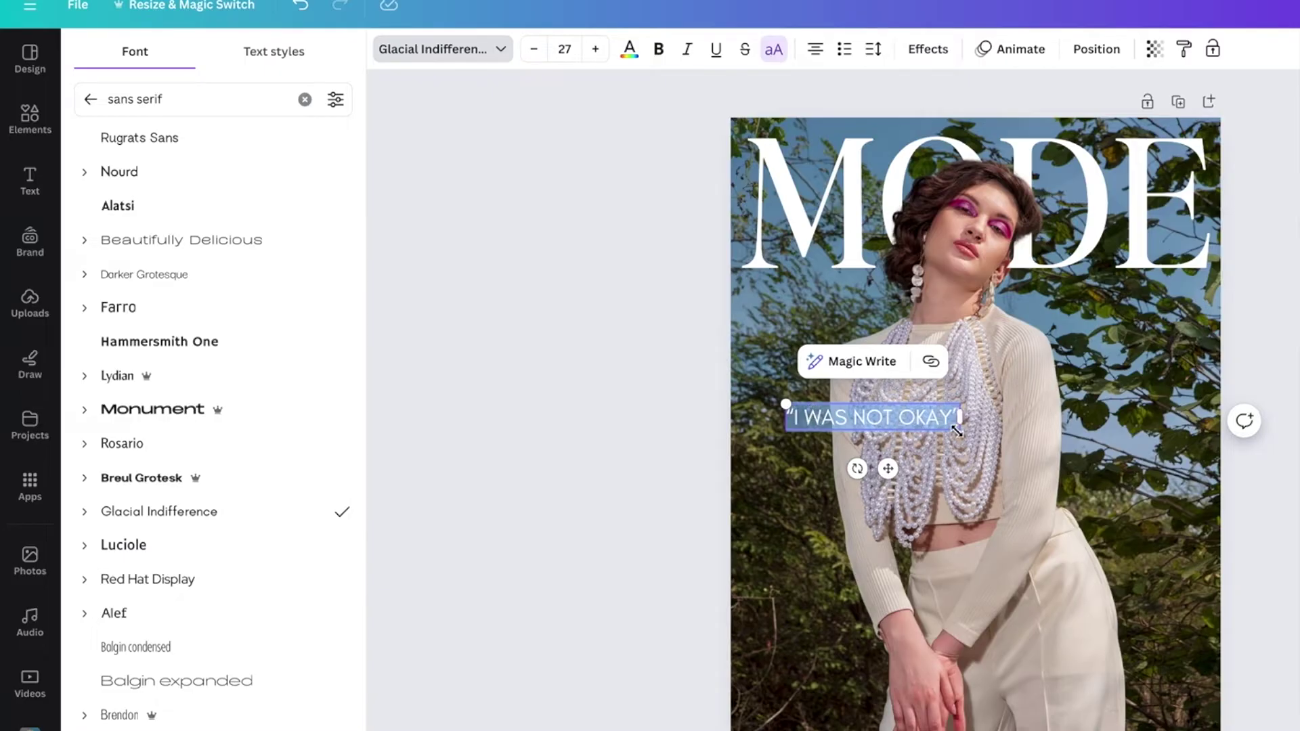
left_click(660, 50)
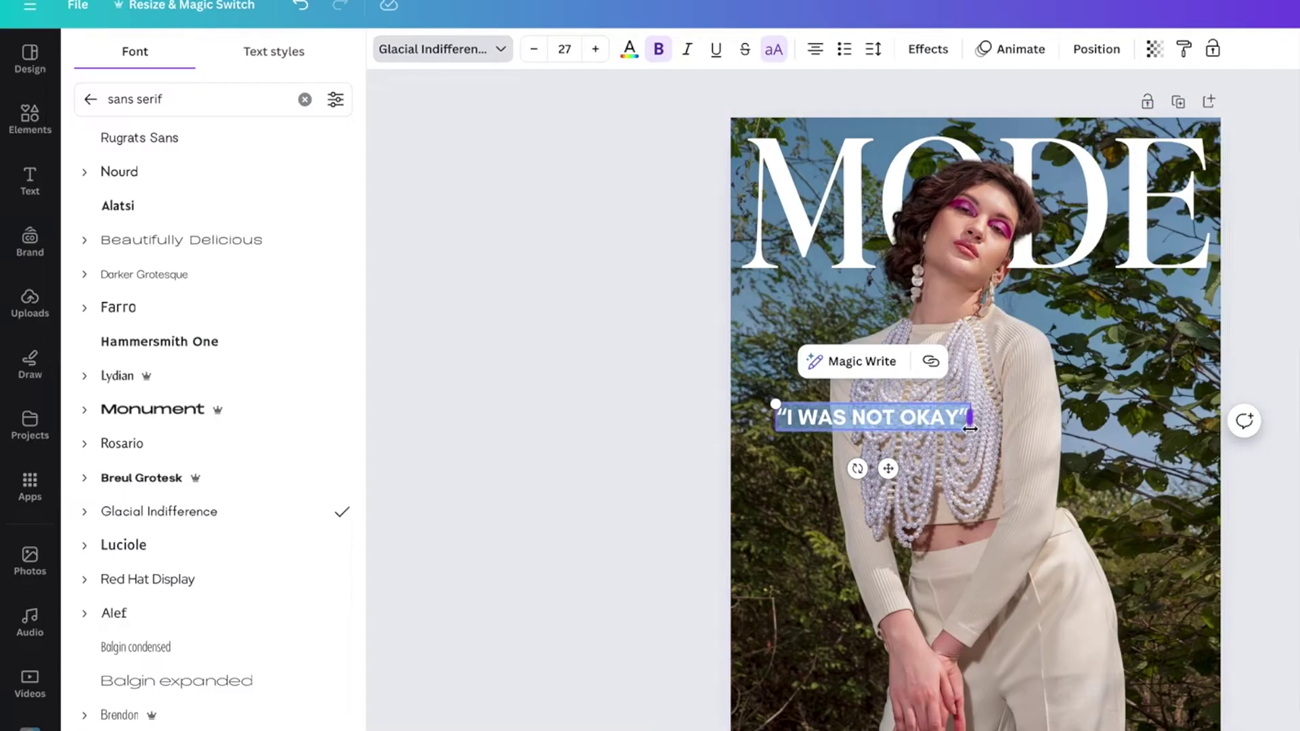
left_click_drag(969, 431, 937, 415)
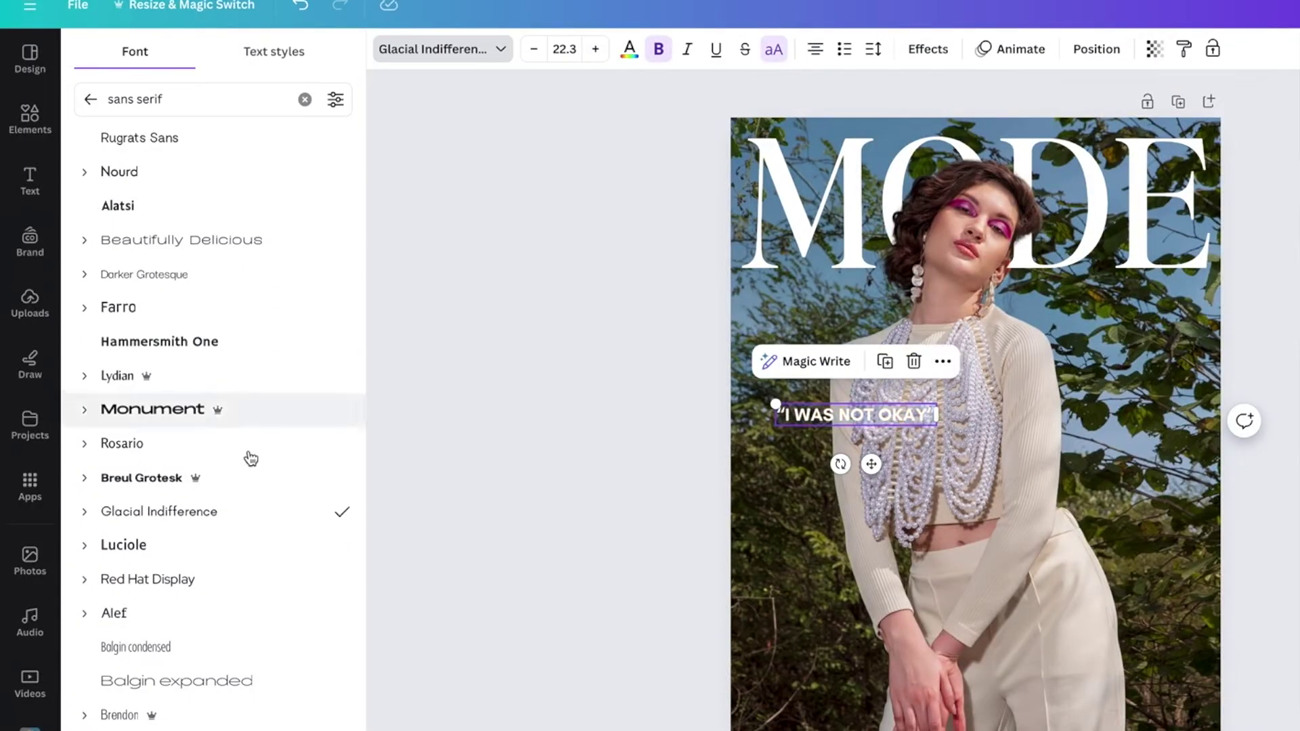
scroll(237, 458, "down", 10)
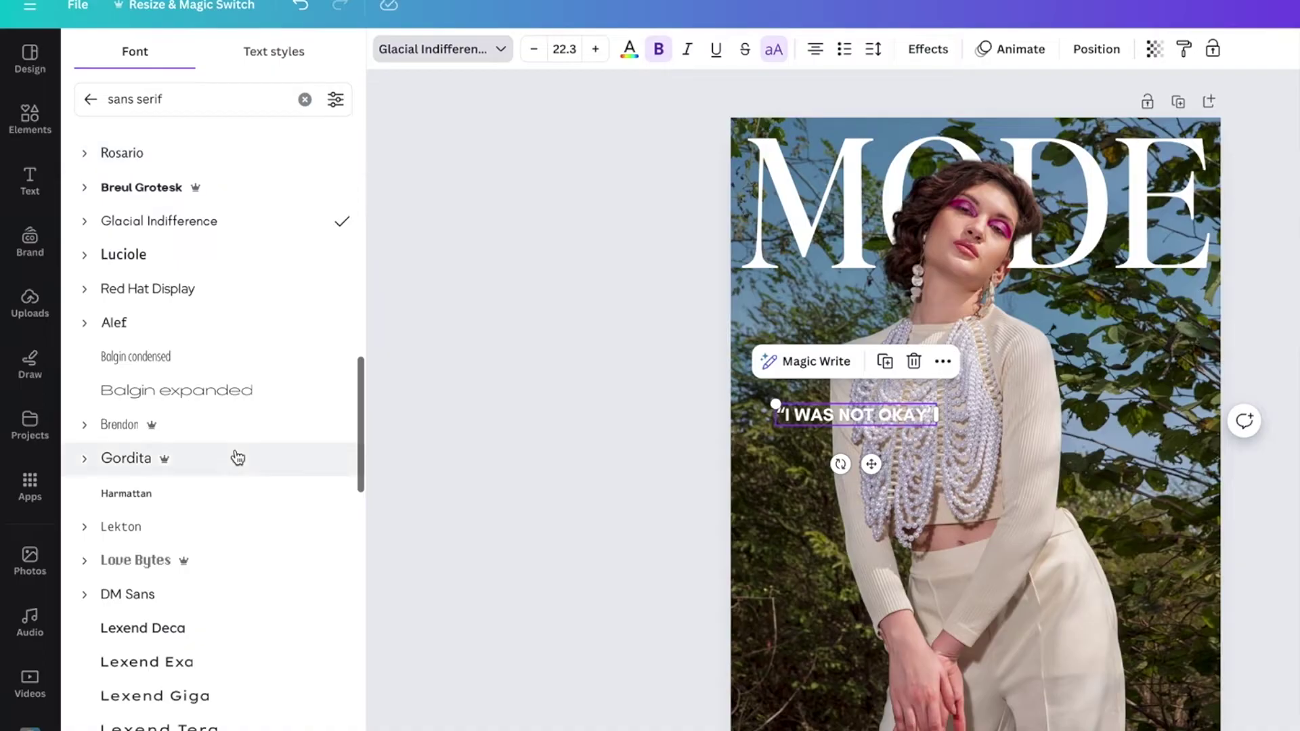
scroll(237, 458, "down", 9)
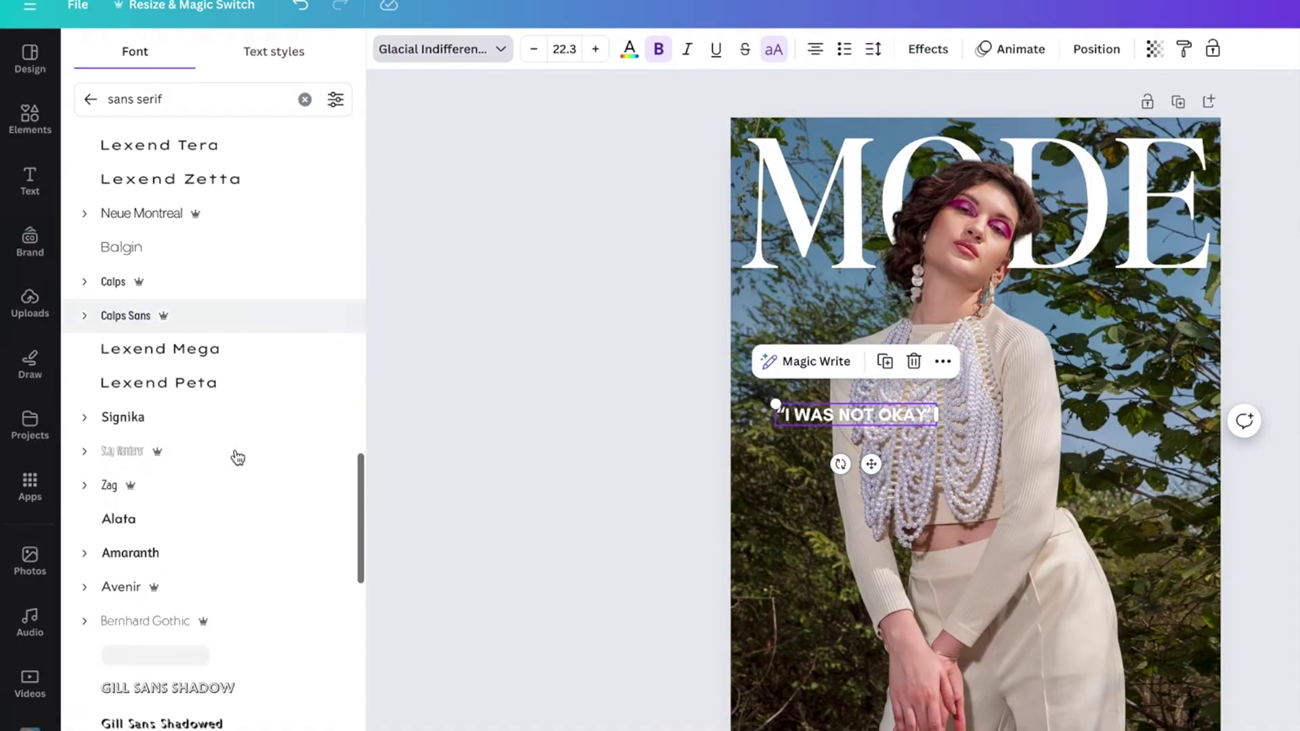
scroll(250, 264, "up", 15)
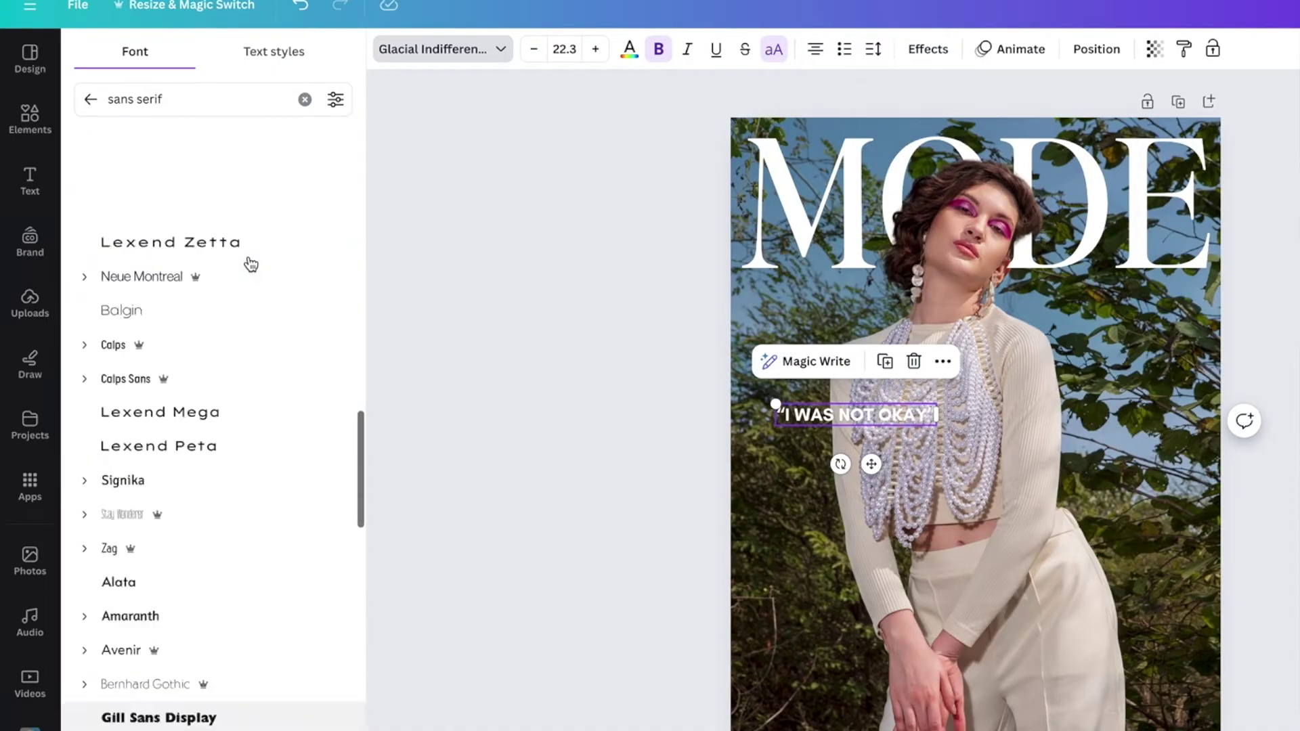
triple_click(198, 97)
Try the League Spartan and Alegreya Sans fonts on the quote text
type("ko")
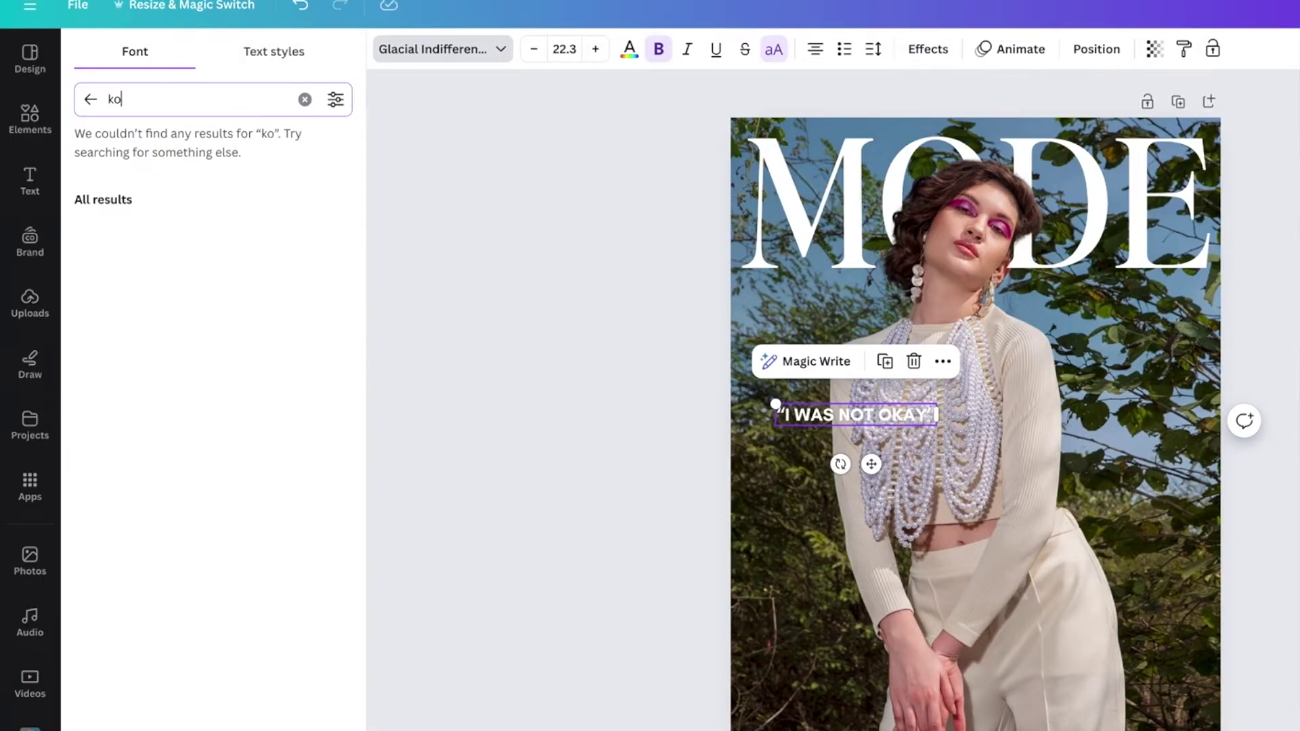
type("llek")
left_click(90, 99)
scroll(193, 461, "down", 1)
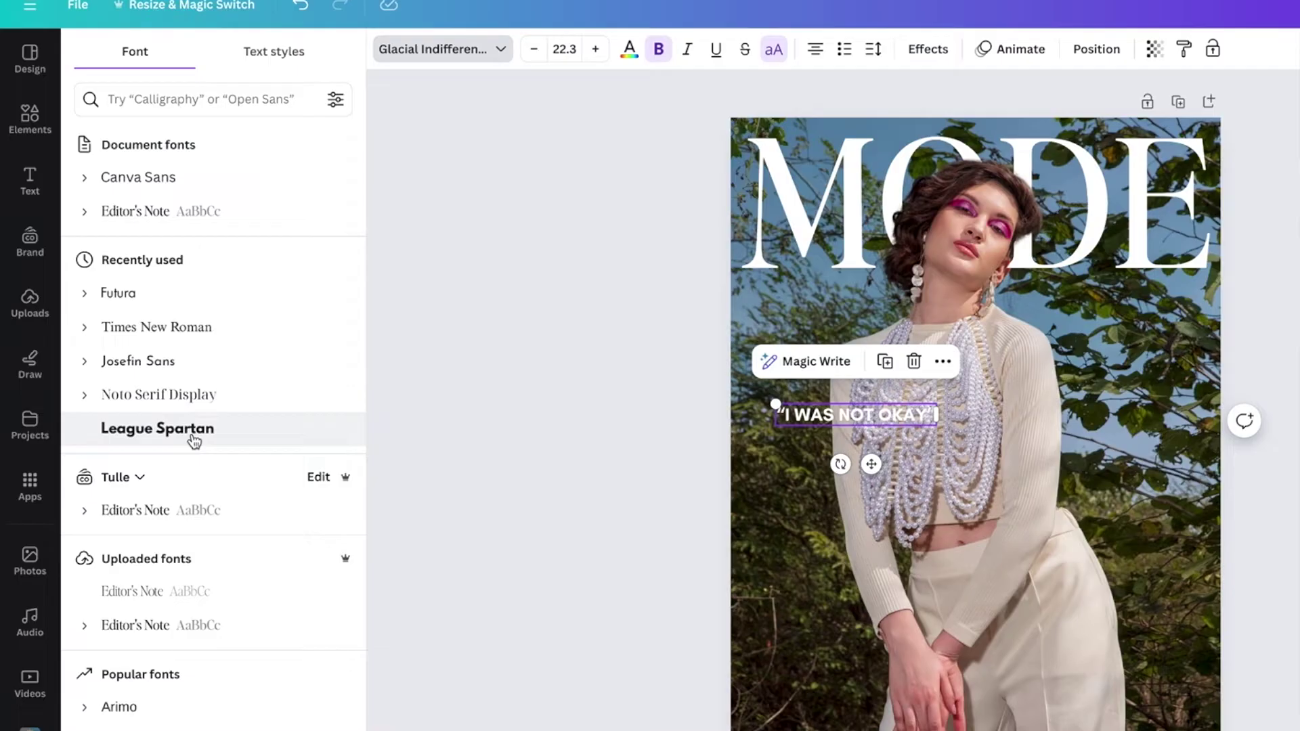
left_click(195, 433)
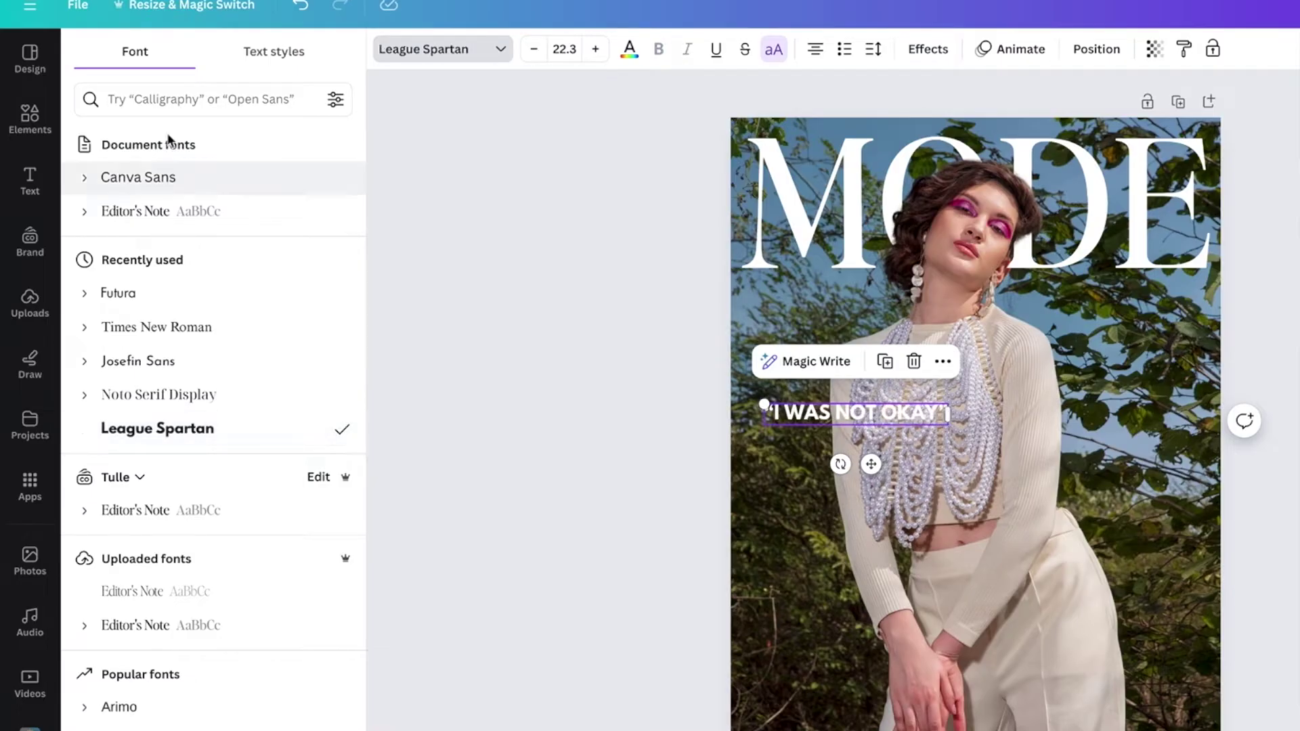
left_click(165, 99)
type("sans")
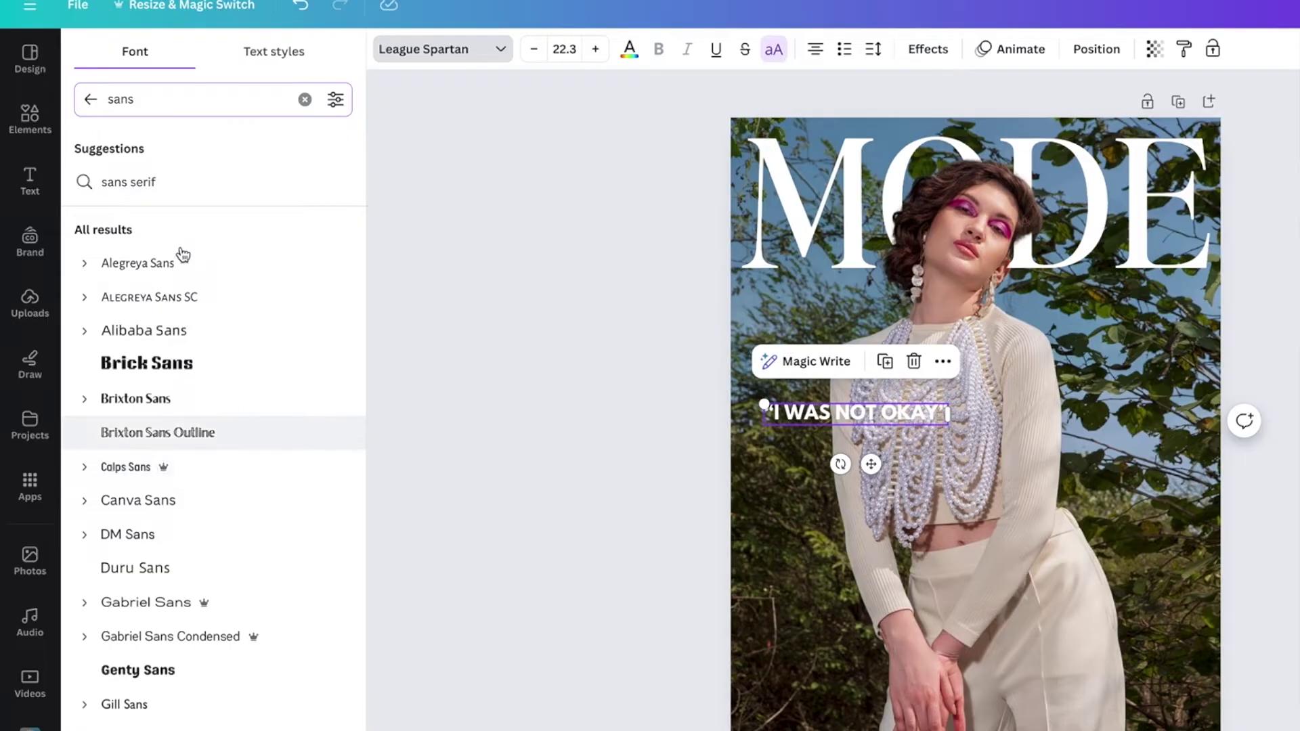
left_click(175, 270)
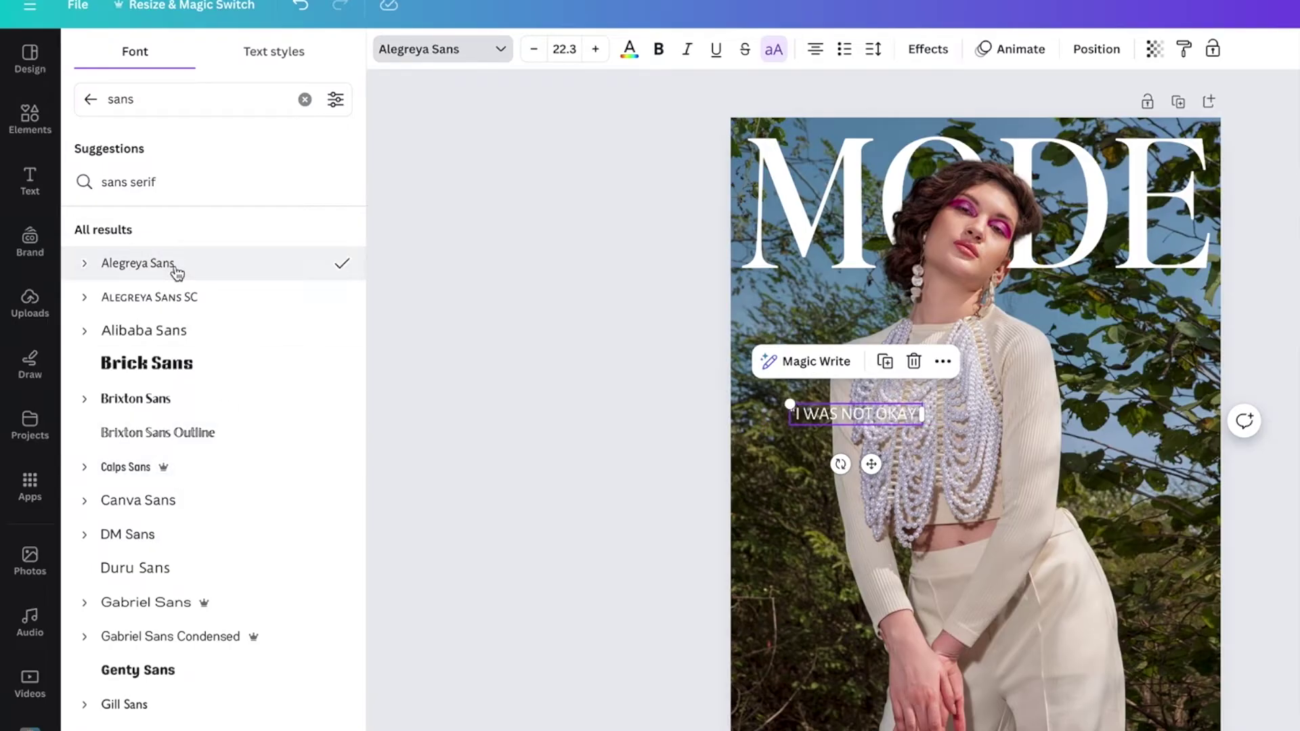
Make the whole quote bold and set it in Futura
key("ctrl+a")
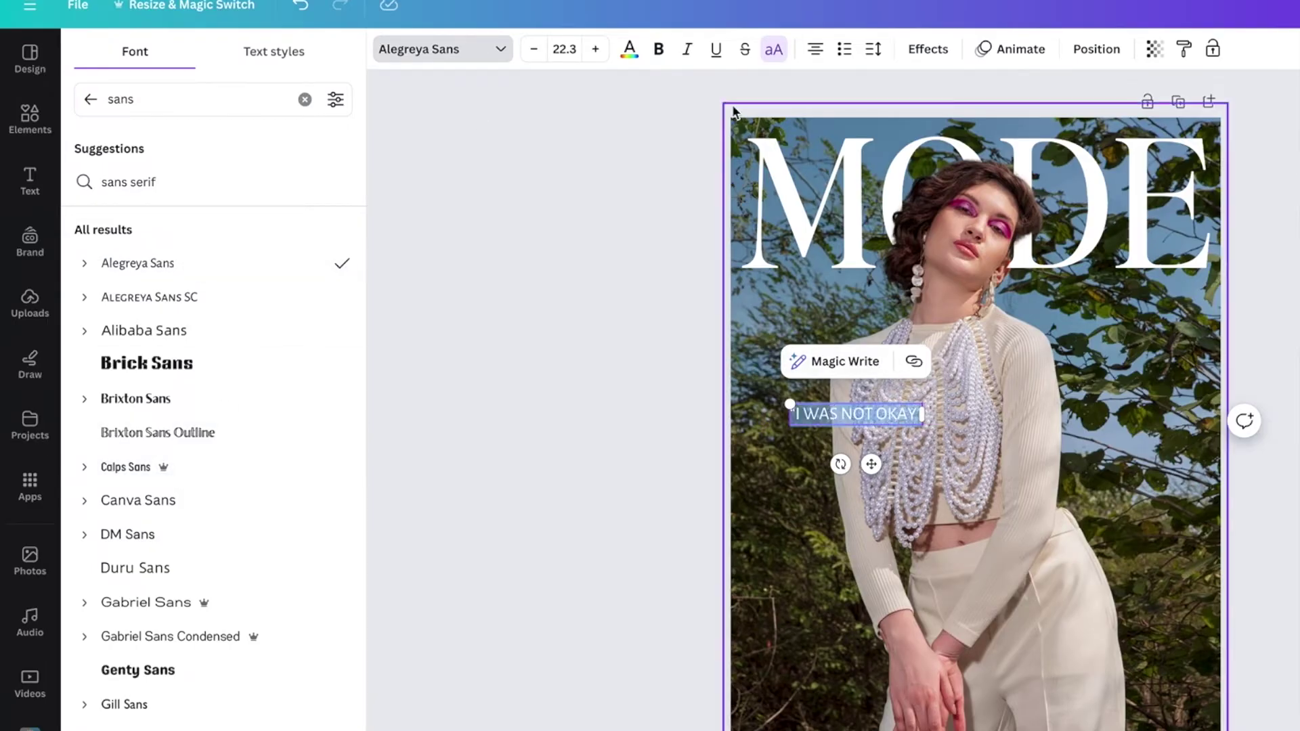
left_click(660, 55)
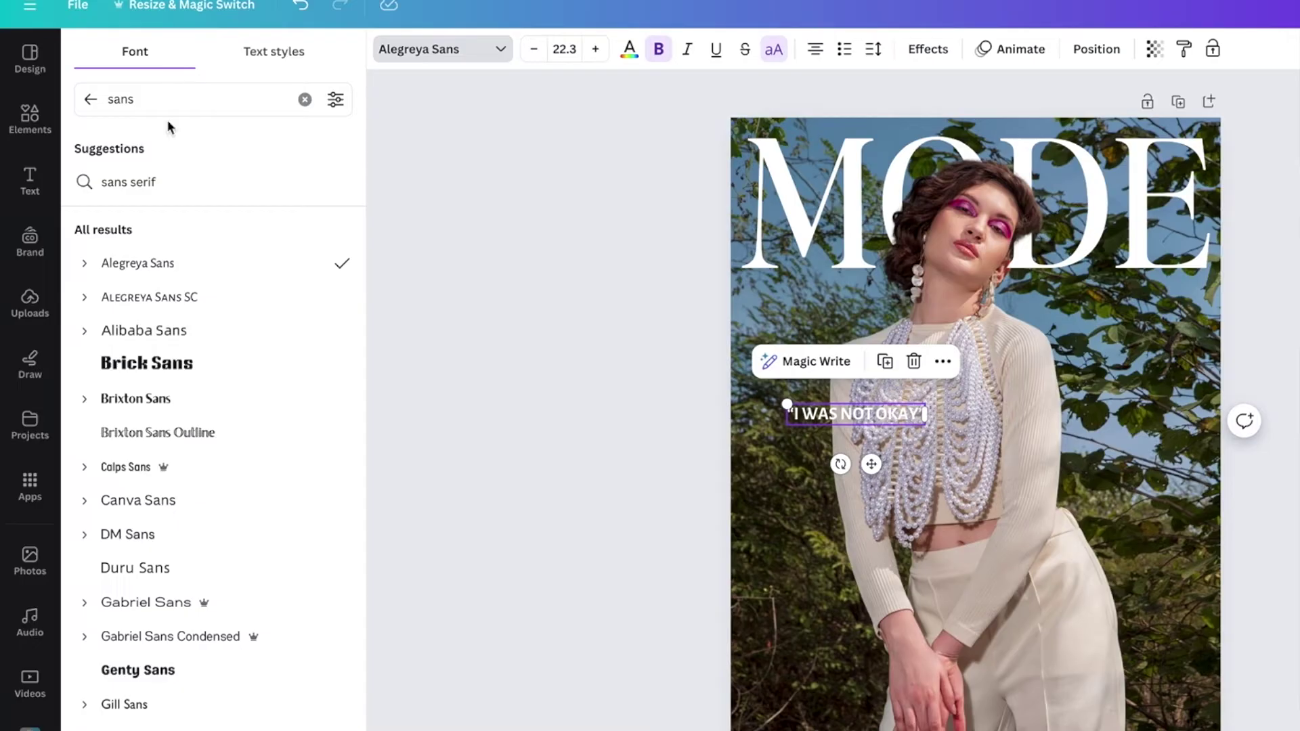
double_click(166, 101)
type("futura")
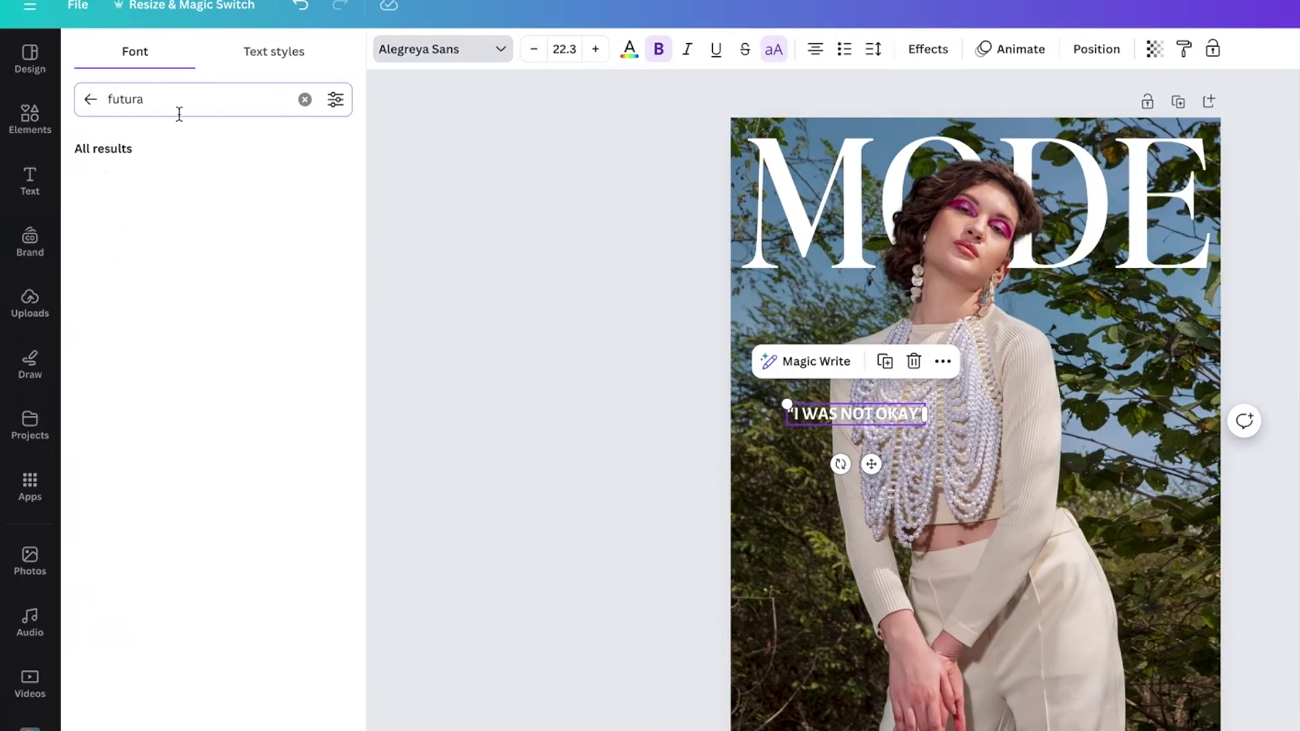
left_click(150, 183)
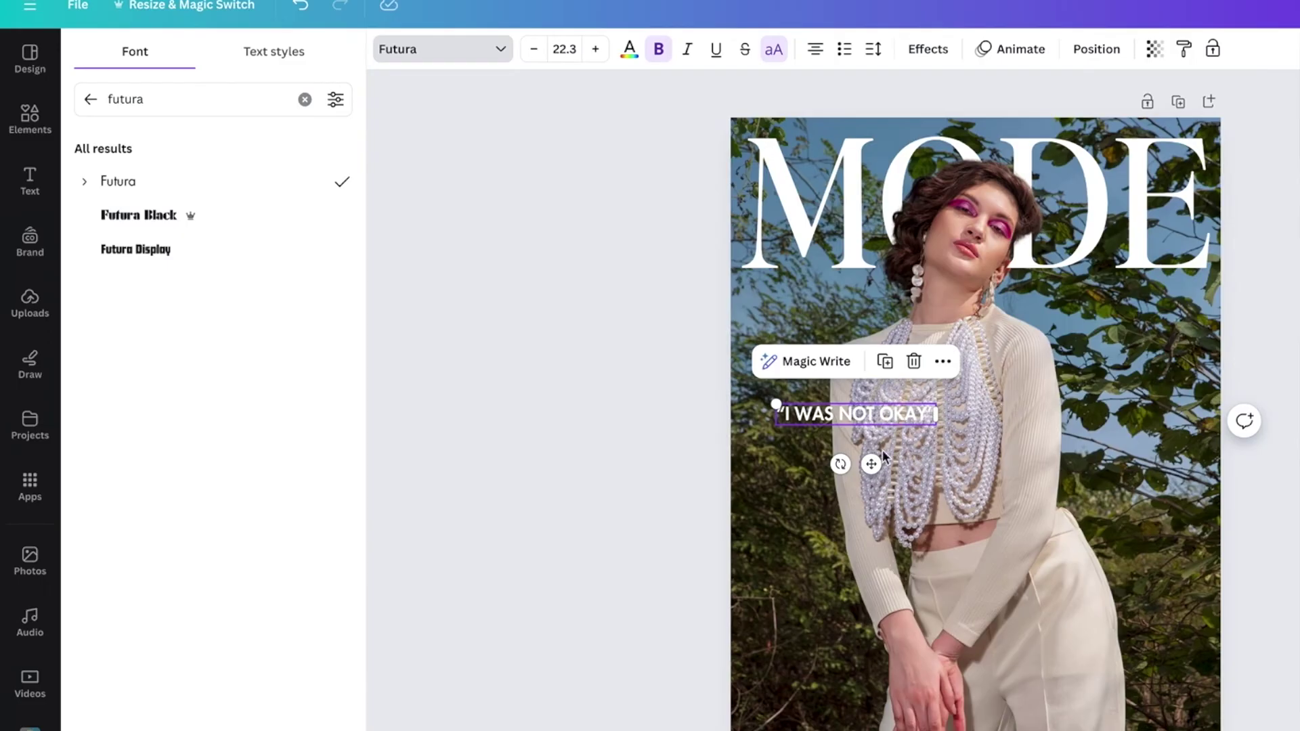
Shrink the quote to about 18.3 and place it at the upper right, under MODE
left_click_drag(935, 425, 909, 420)
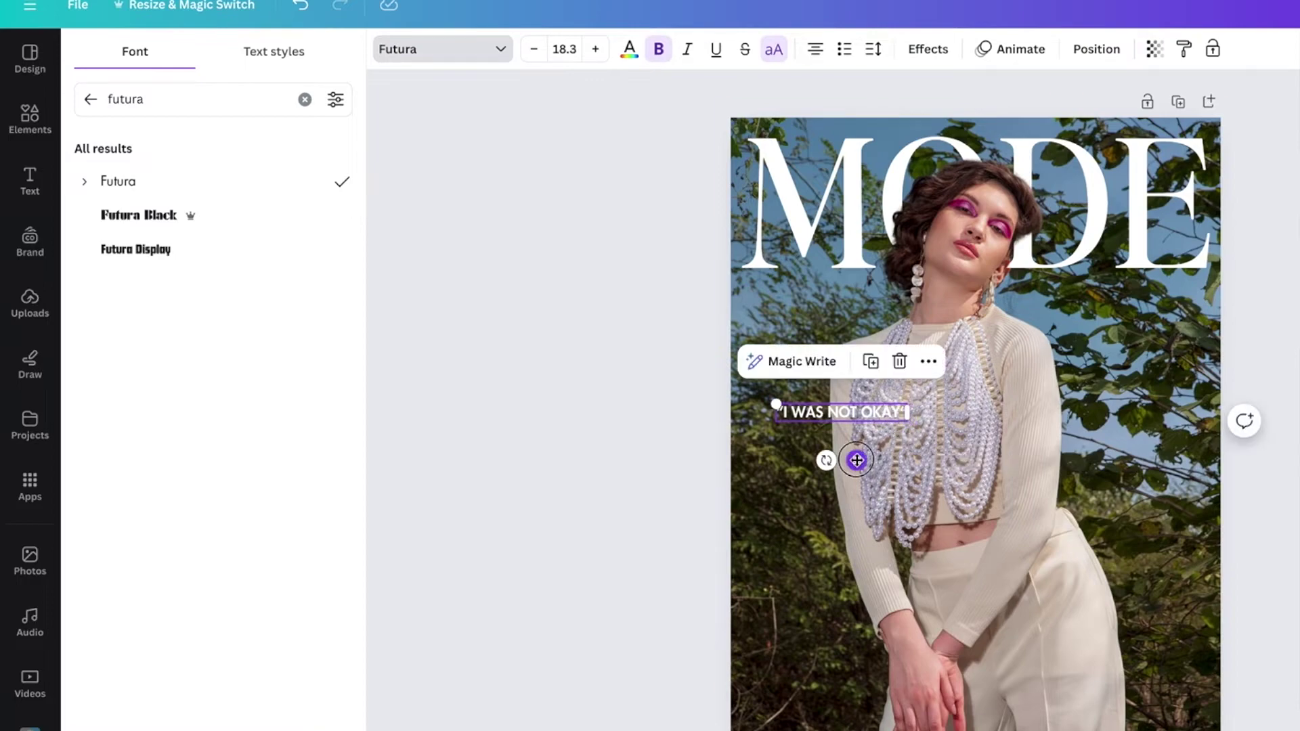
left_click_drag(862, 460, 1150, 386)
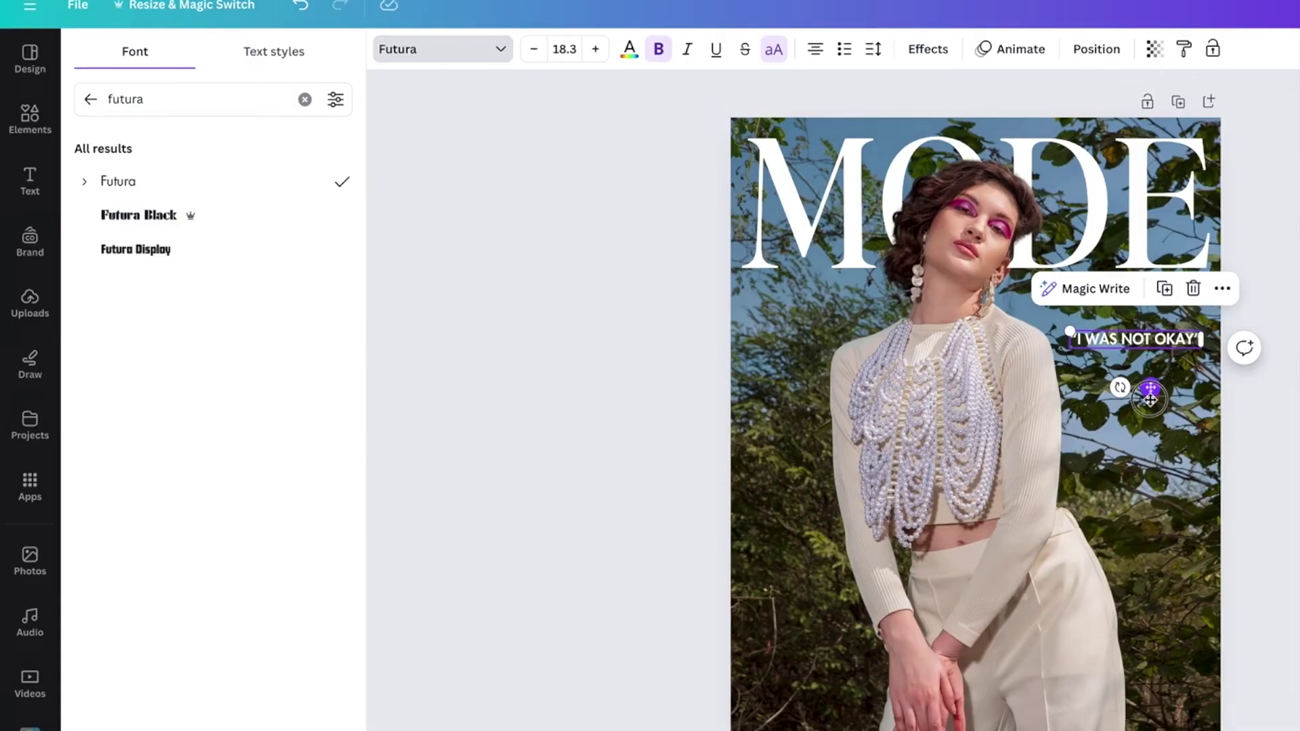
left_click_drag(1150, 400, 1151, 411)
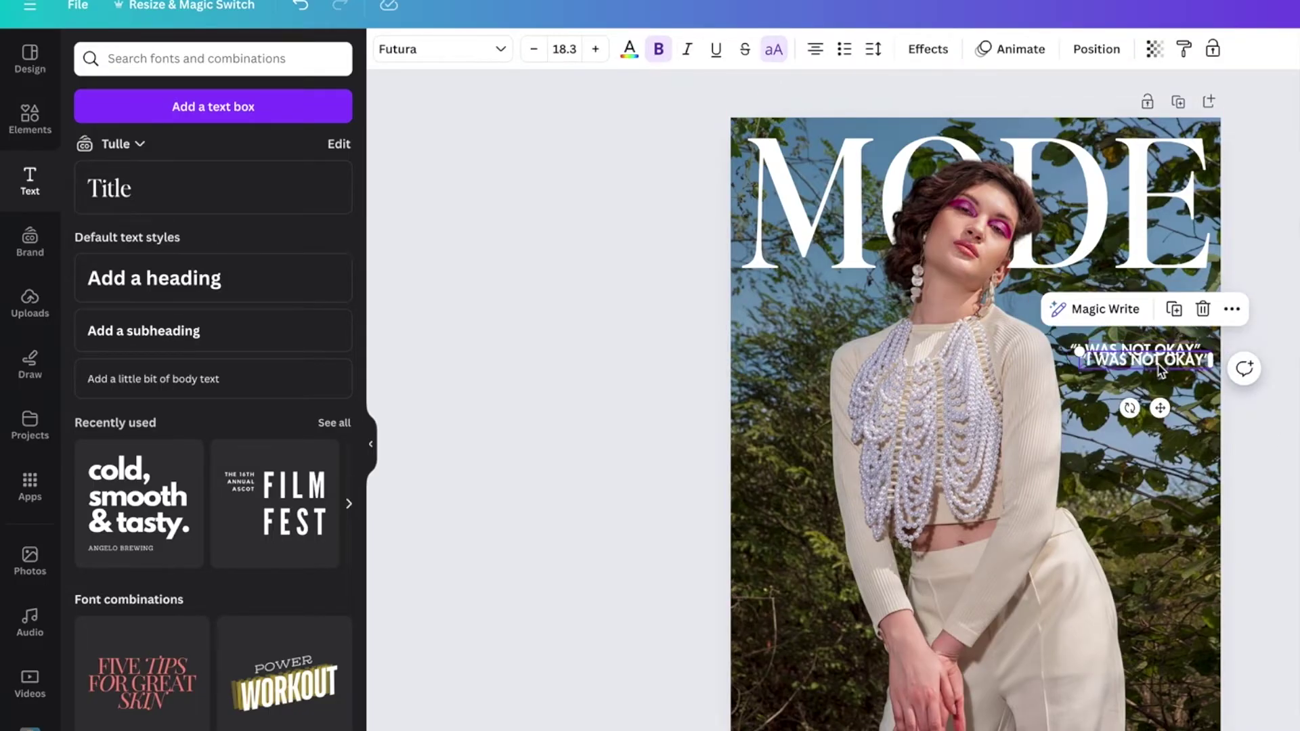
Place a copy of the quote lower down and retype it as the model's name
left_click_drag(1133, 358, 816, 509)
double_click(970, 442)
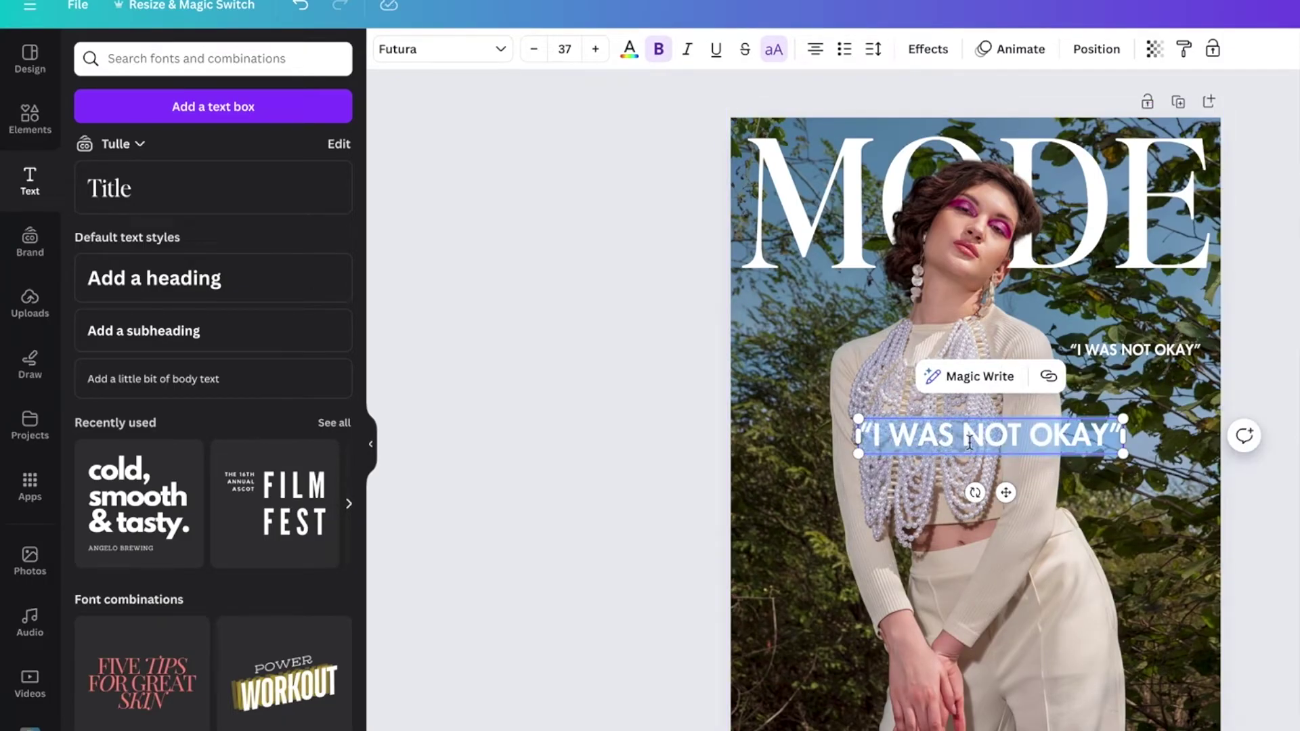
type("CARA D")
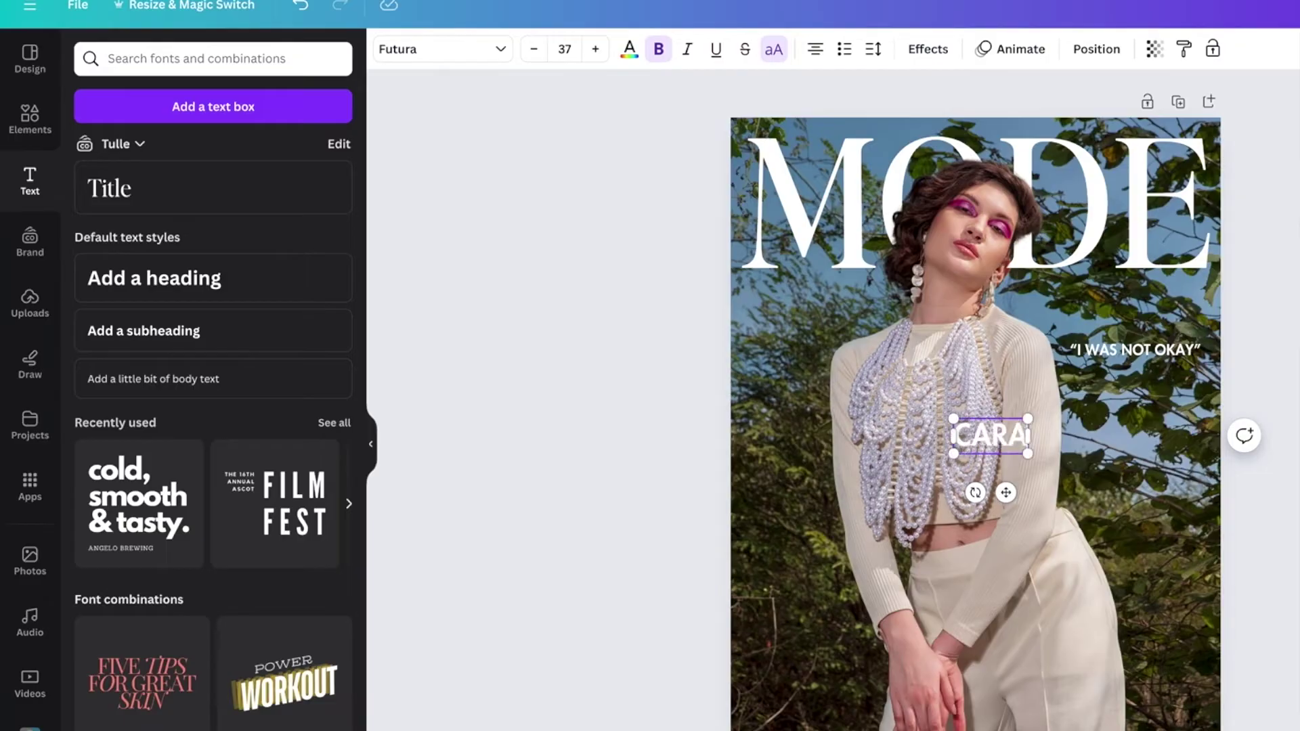
type("ELEVIGNE")
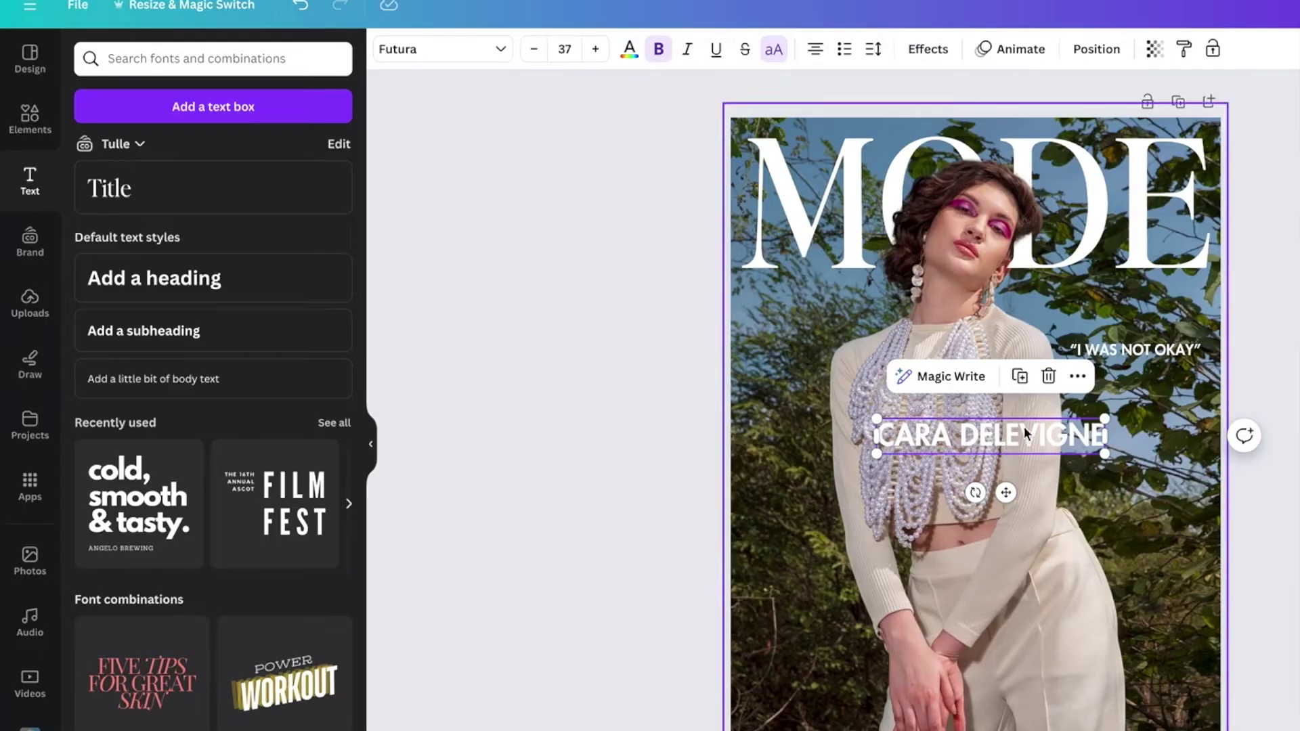
type("n")
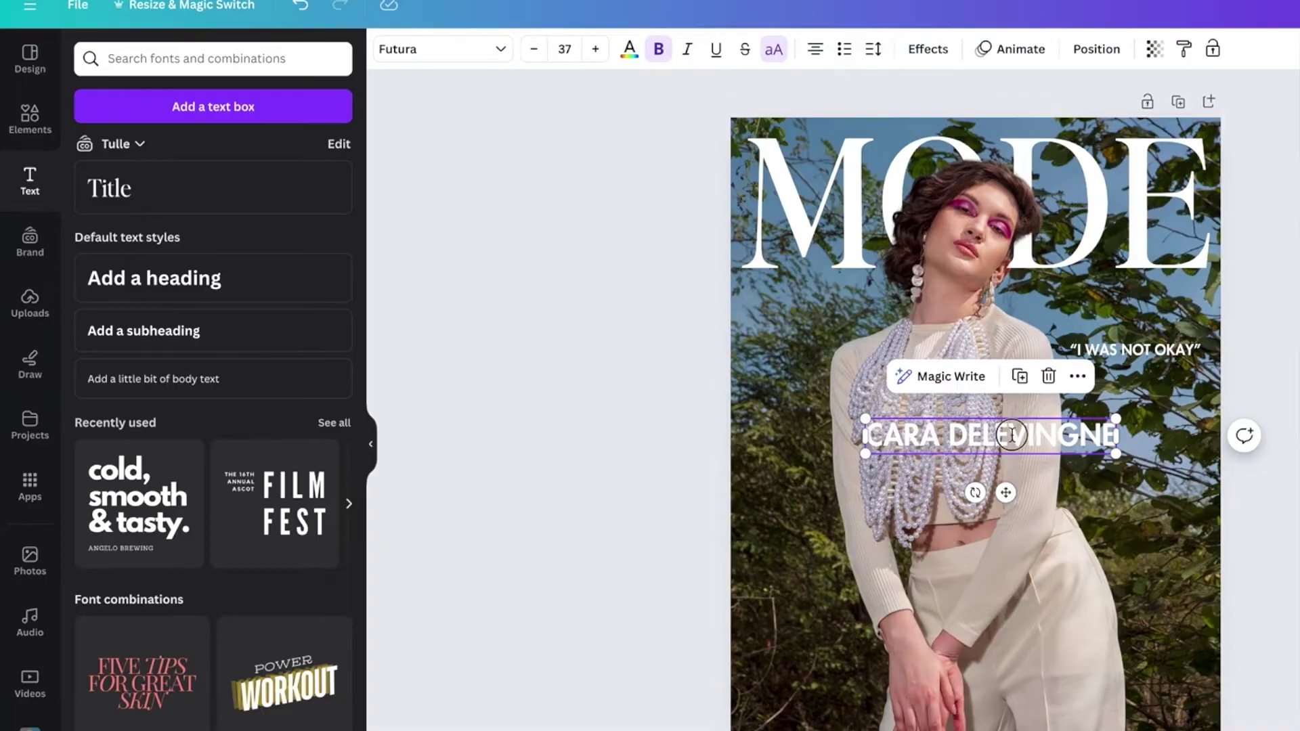
Remove bold from the name, resize it to 33.5, and set it just under the quote
double_click(1011, 435)
left_click(659, 50)
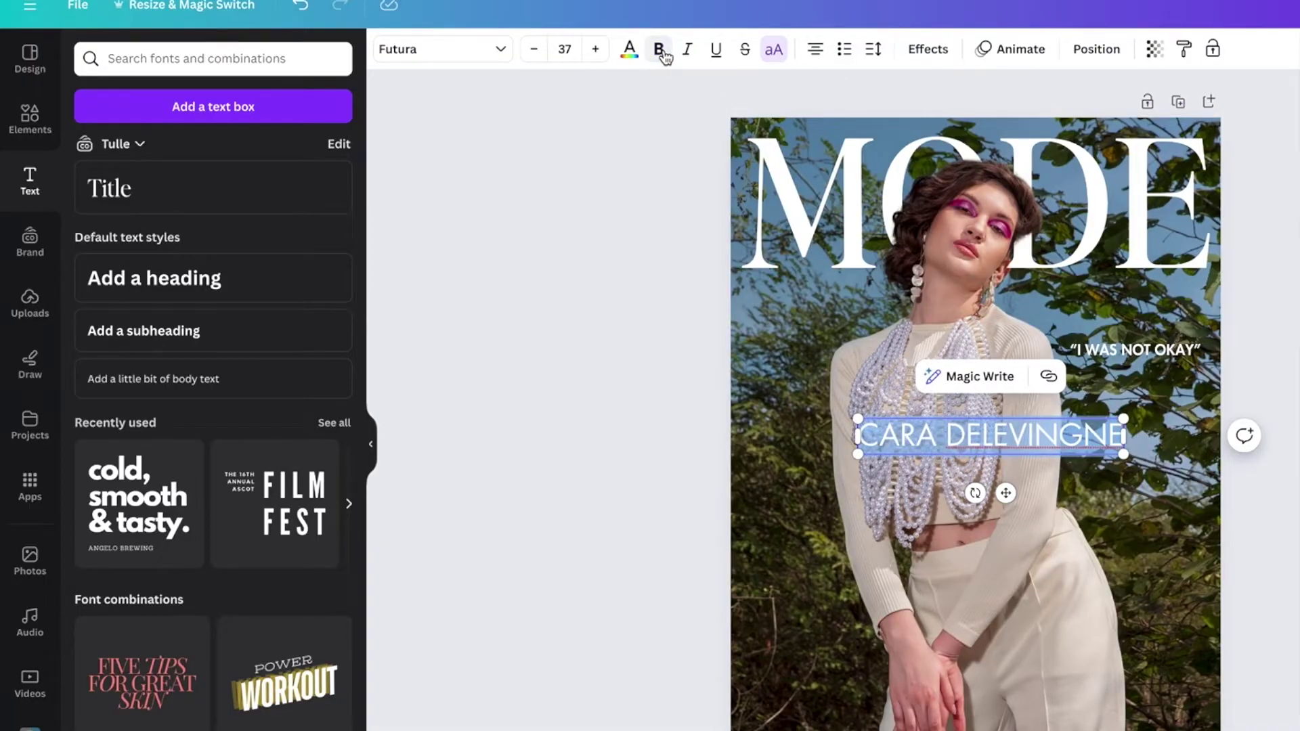
left_click_drag(1124, 456, 1099, 451)
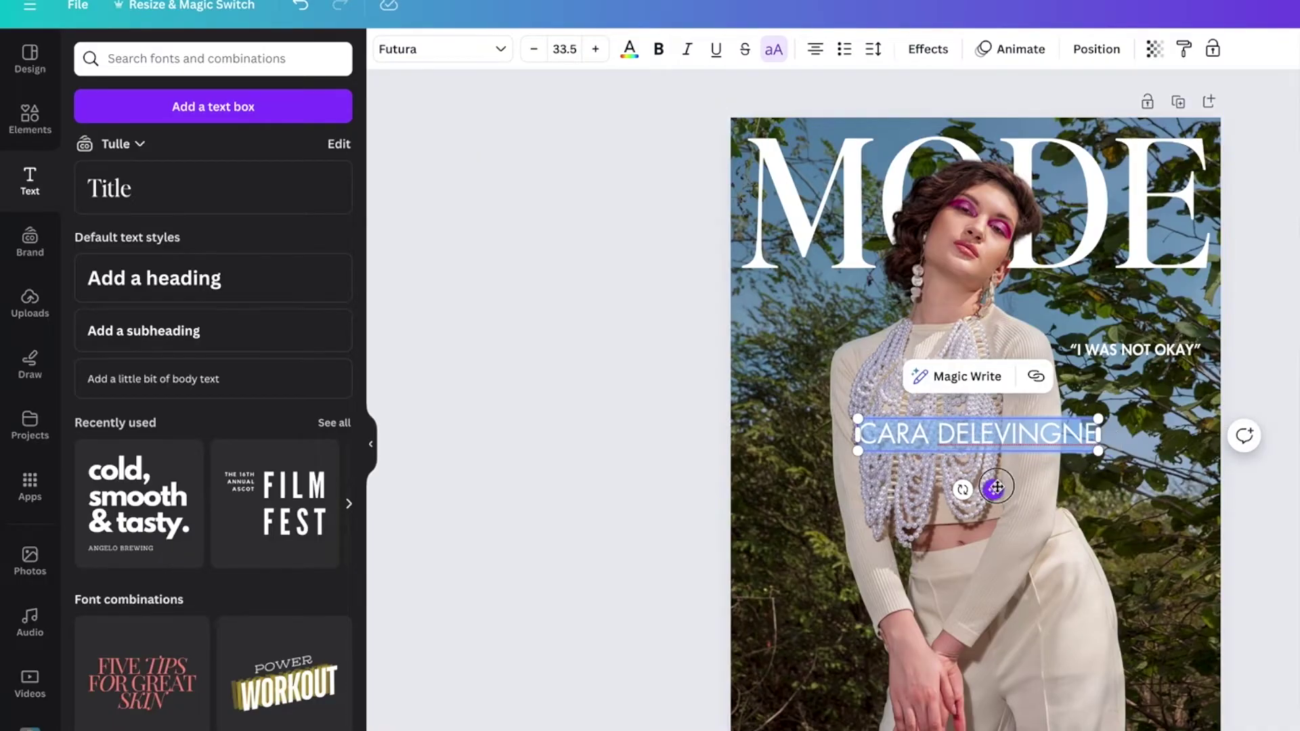
left_click_drag(994, 490, 1096, 434)
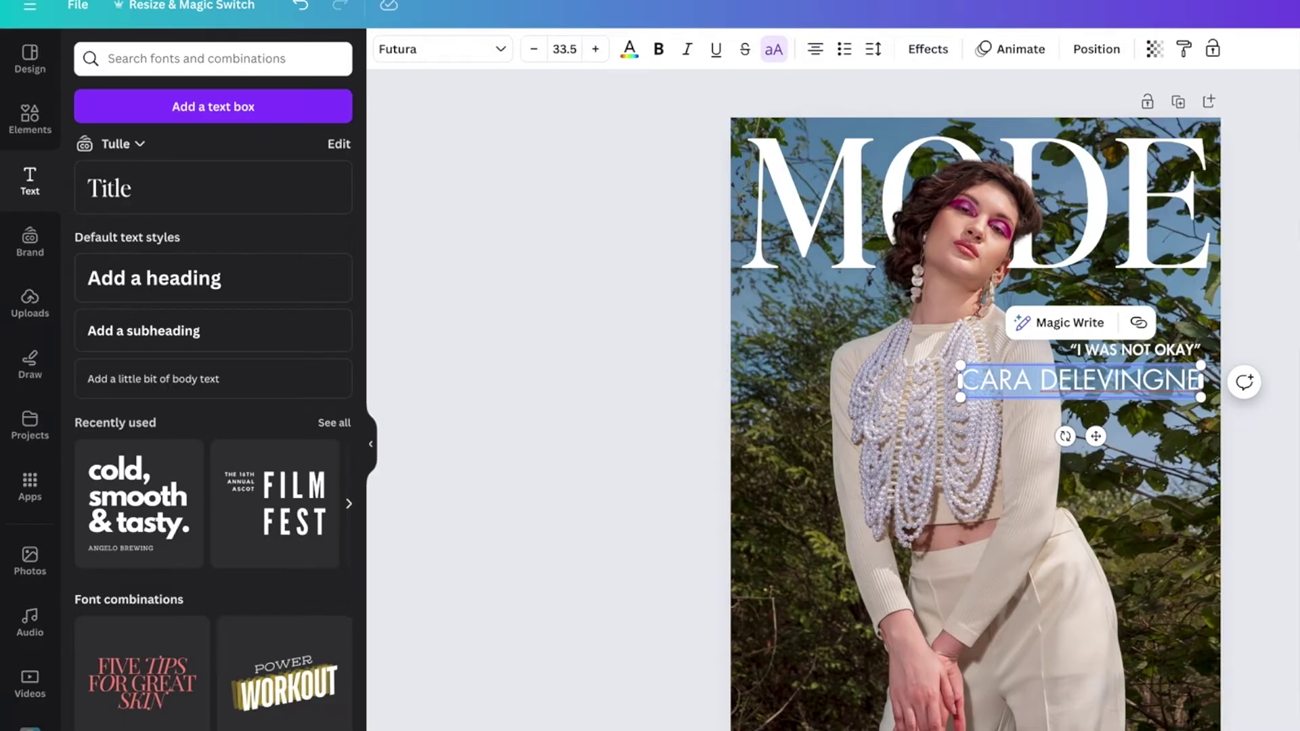
key("Escape")
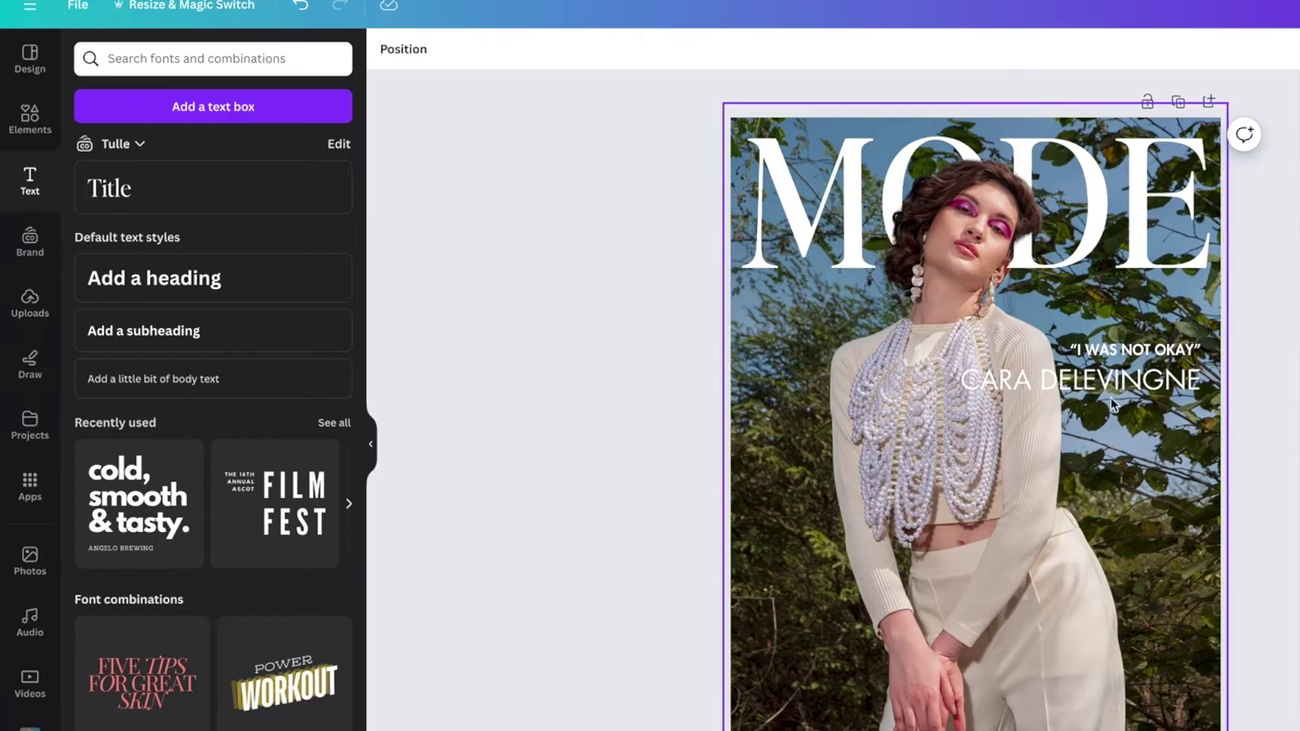
left_click(969, 381)
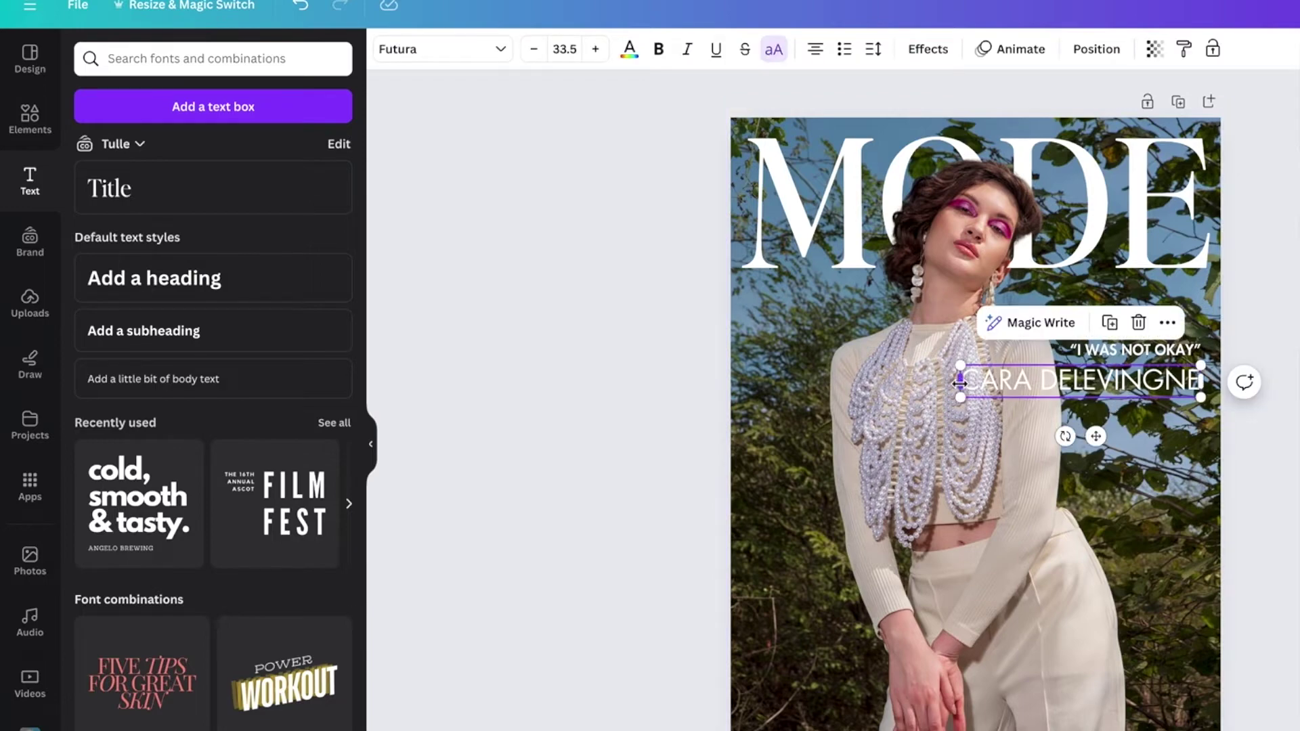
Narrow the name text box so the name wraps onto two right-aligned lines
left_click(961, 383)
left_click_drag(958, 383, 1026, 381)
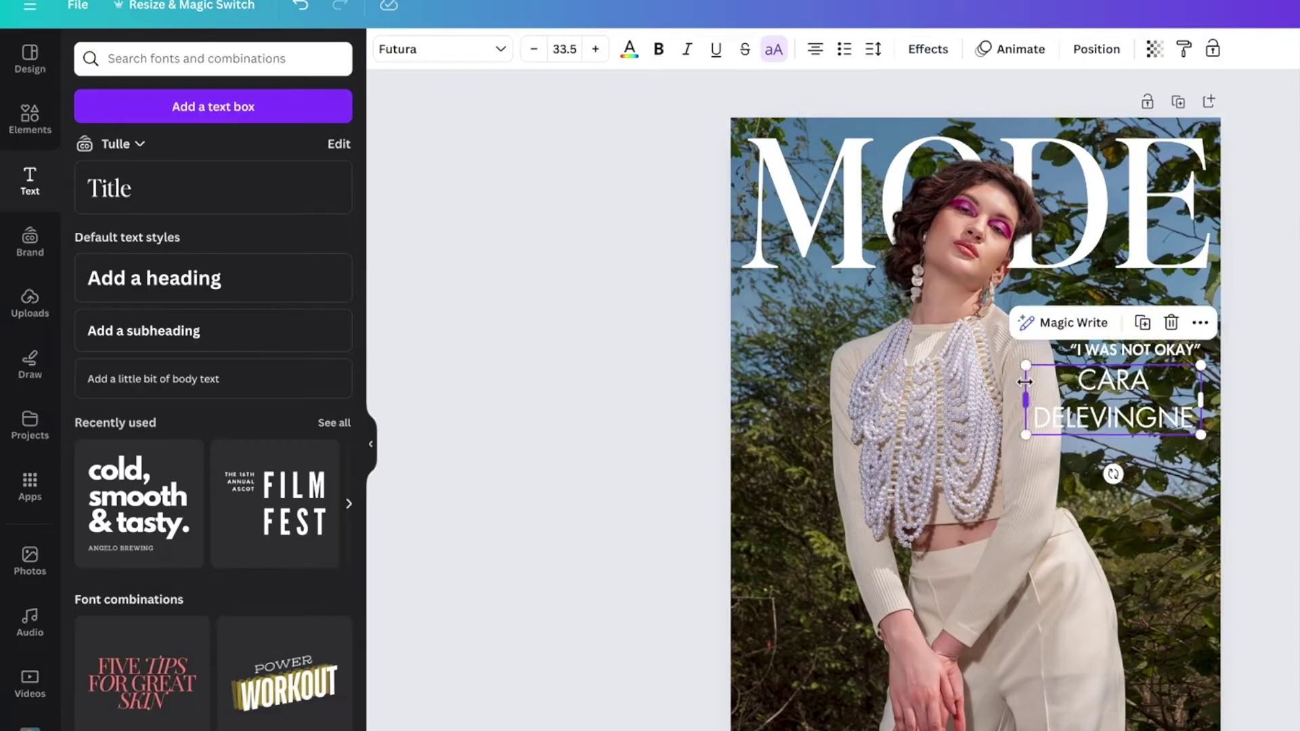
left_click(818, 54)
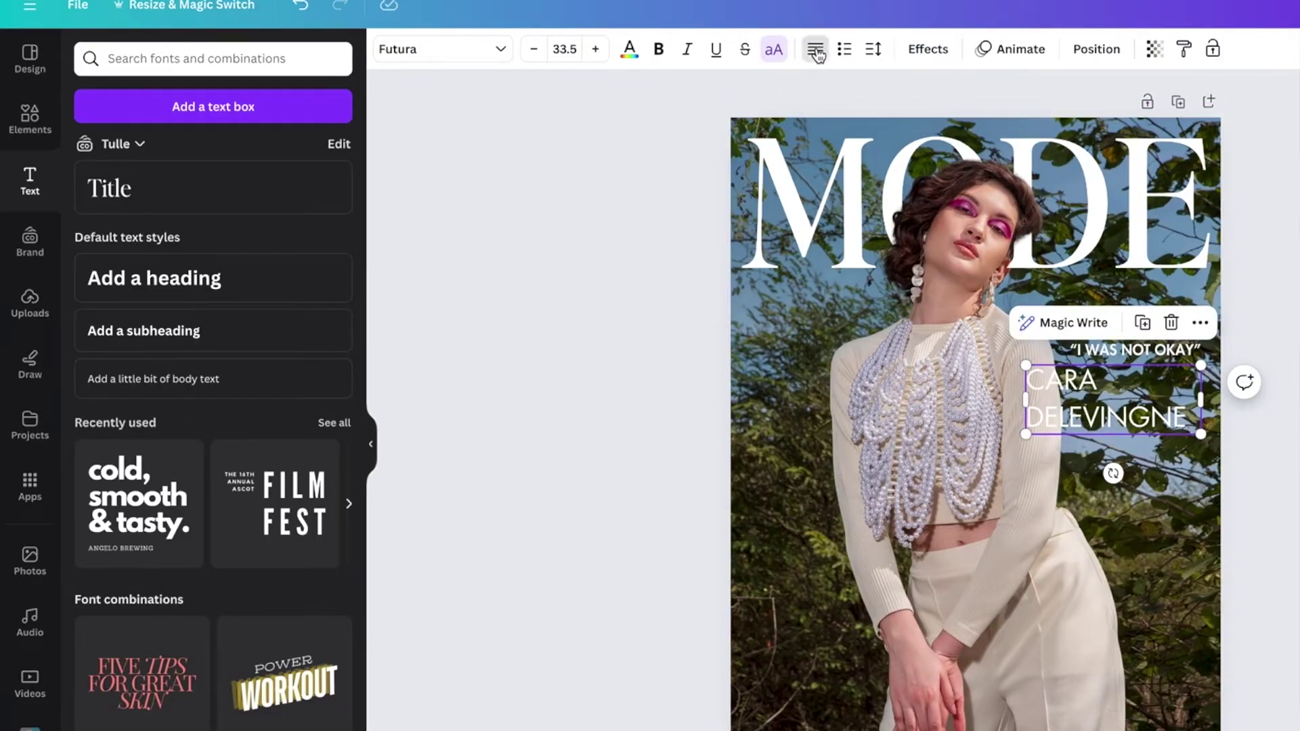
left_click(817, 54)
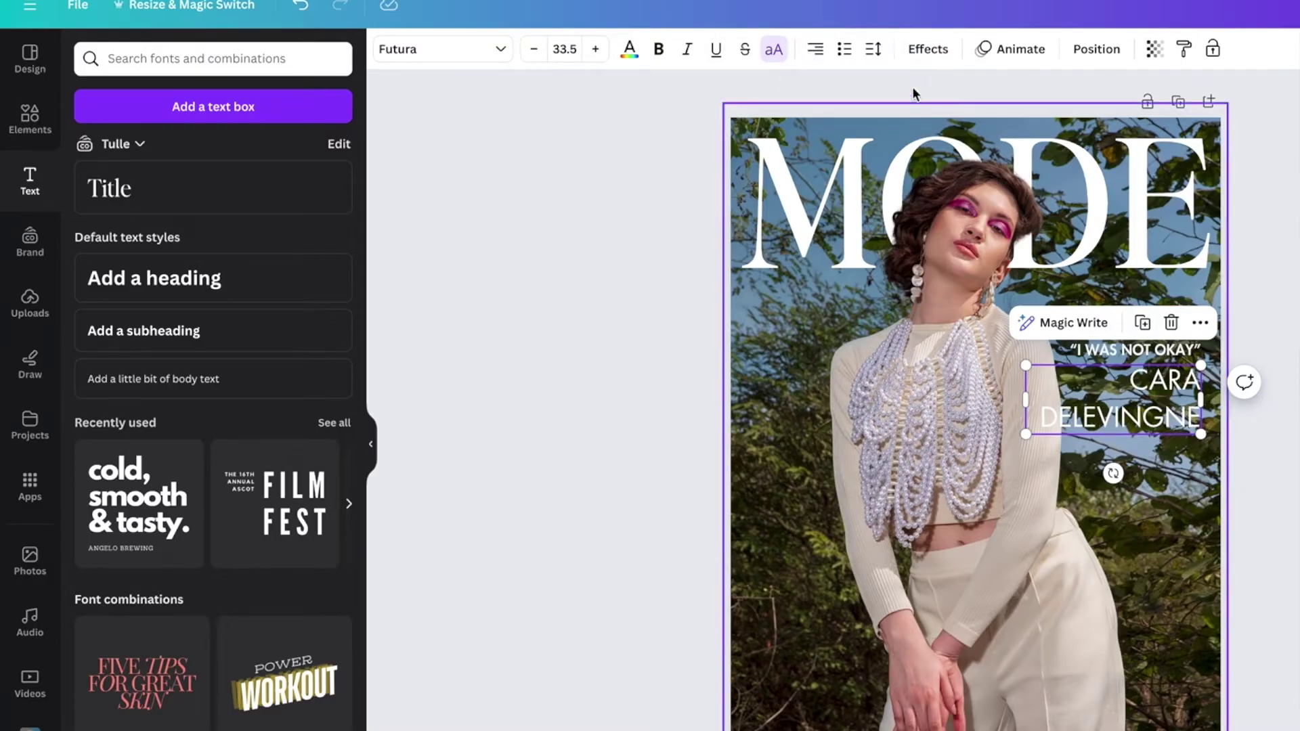
Tighten the name's line spacing, then duplicate the name text box
left_click(875, 54)
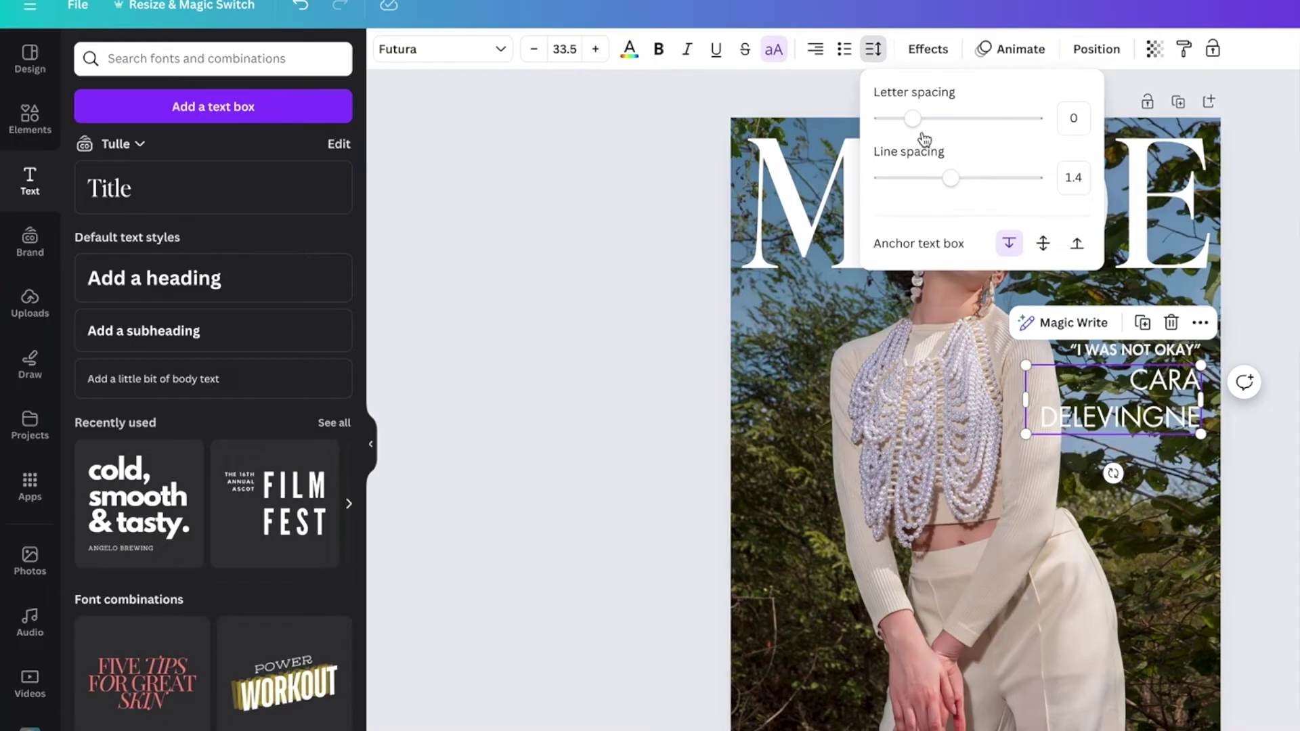
left_click(950, 179)
left_click_drag(951, 183, 916, 185)
key("Escape")
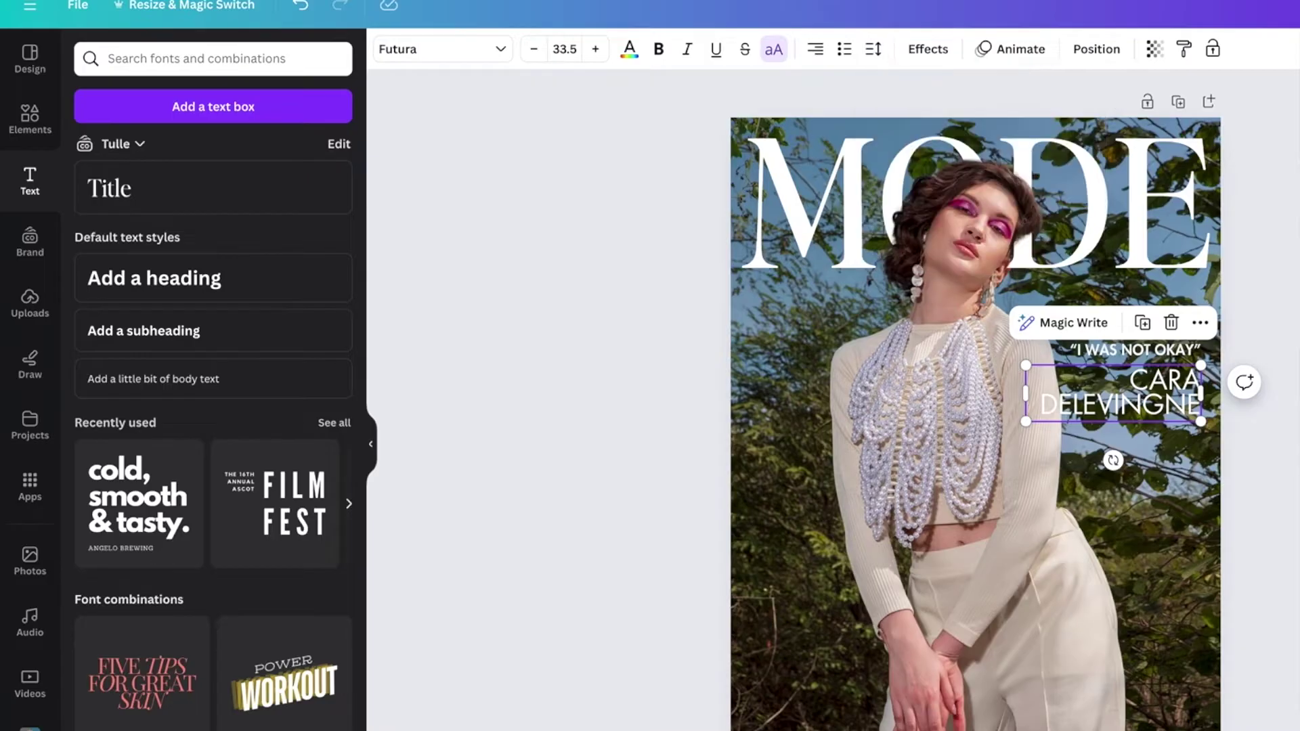
key("Escape")
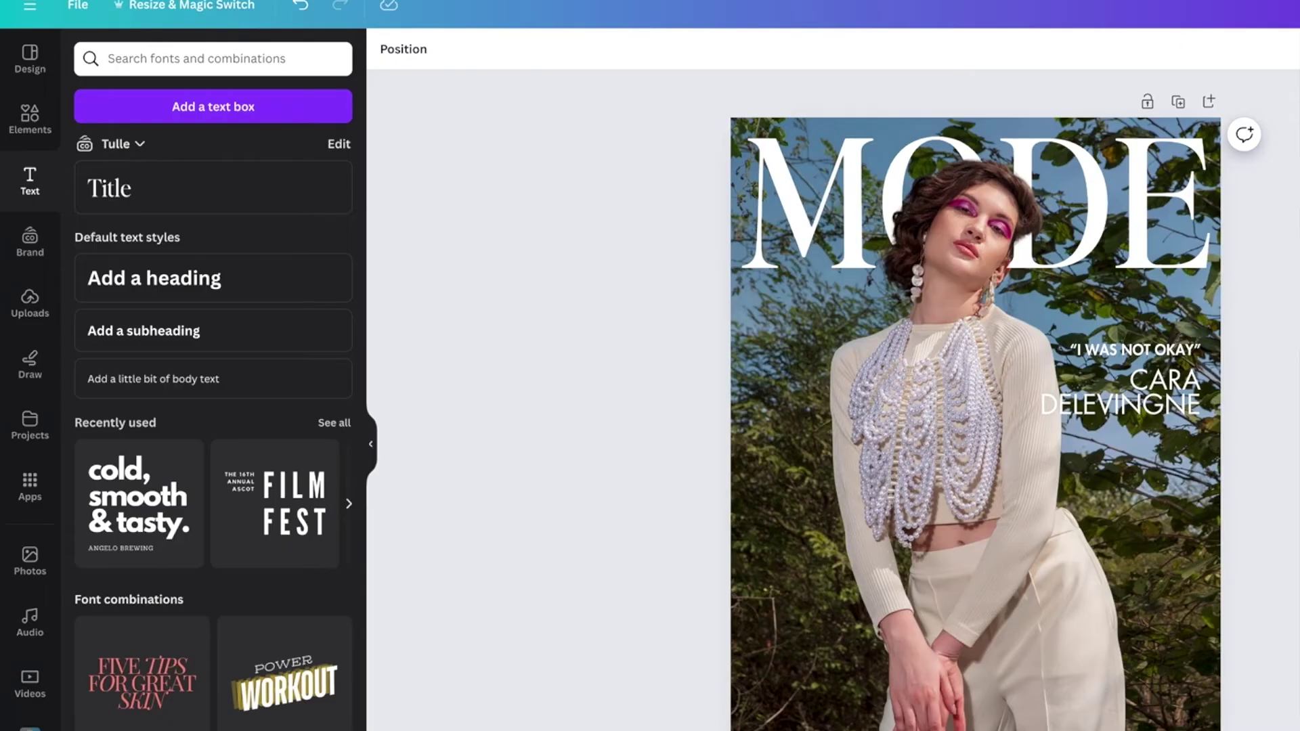
left_click(1155, 405)
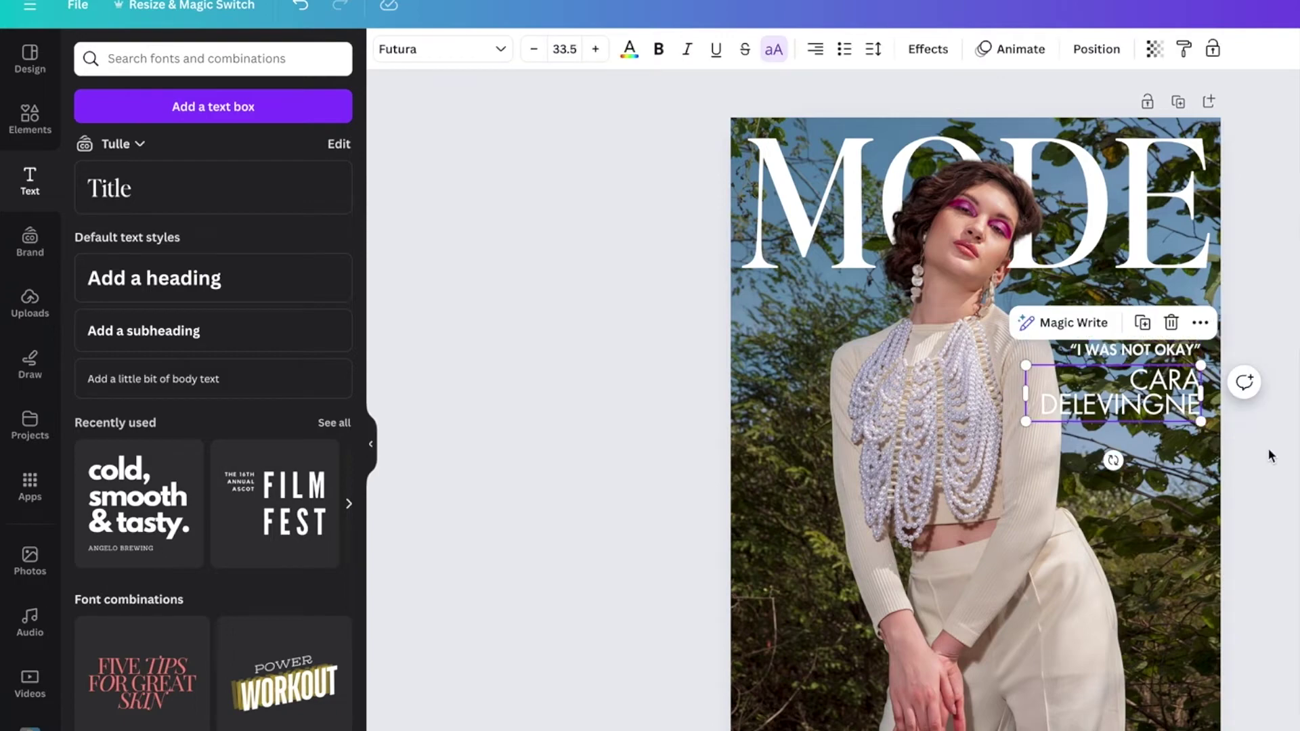
key("ctrl+d")
Place the copy below the name and change its text to 'STARTS OVER'
left_click_drag(1151, 405, 1114, 482)
double_click(1117, 482)
type("STARS OVER")
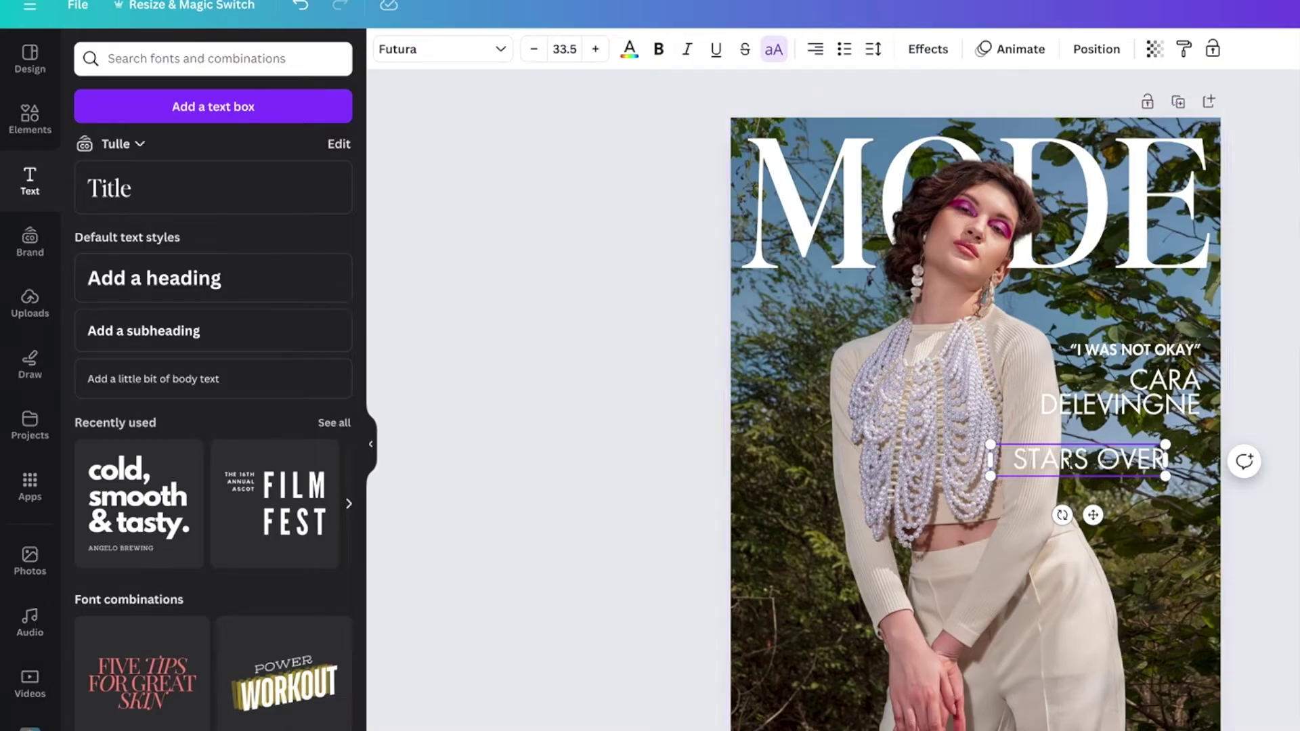
left_click(1065, 460)
type("T")
Make STARTS OVER bold, shrink it to about 18.6, and tuck it under DELEVINGNE
left_click_drag(990, 474, 1044, 462)
left_click_drag(1118, 507, 1151, 485)
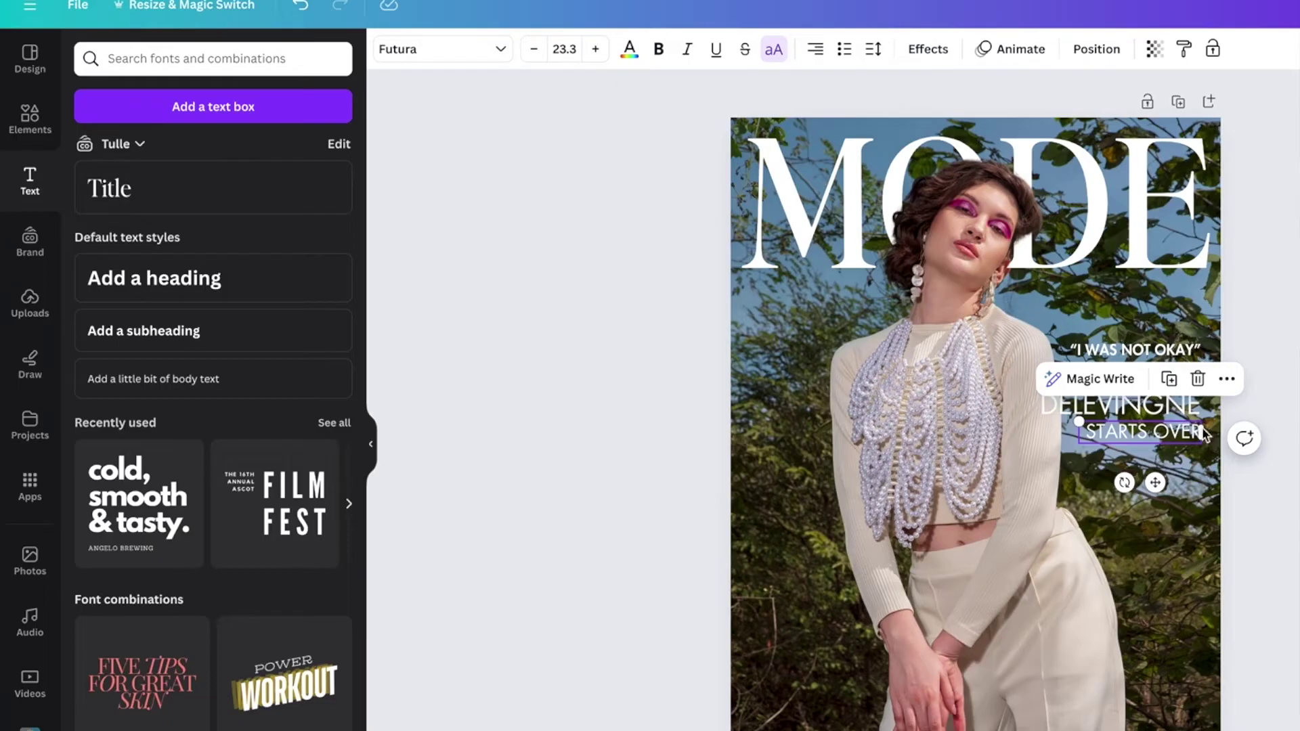
double_click(1142, 436)
key("ctrl+b")
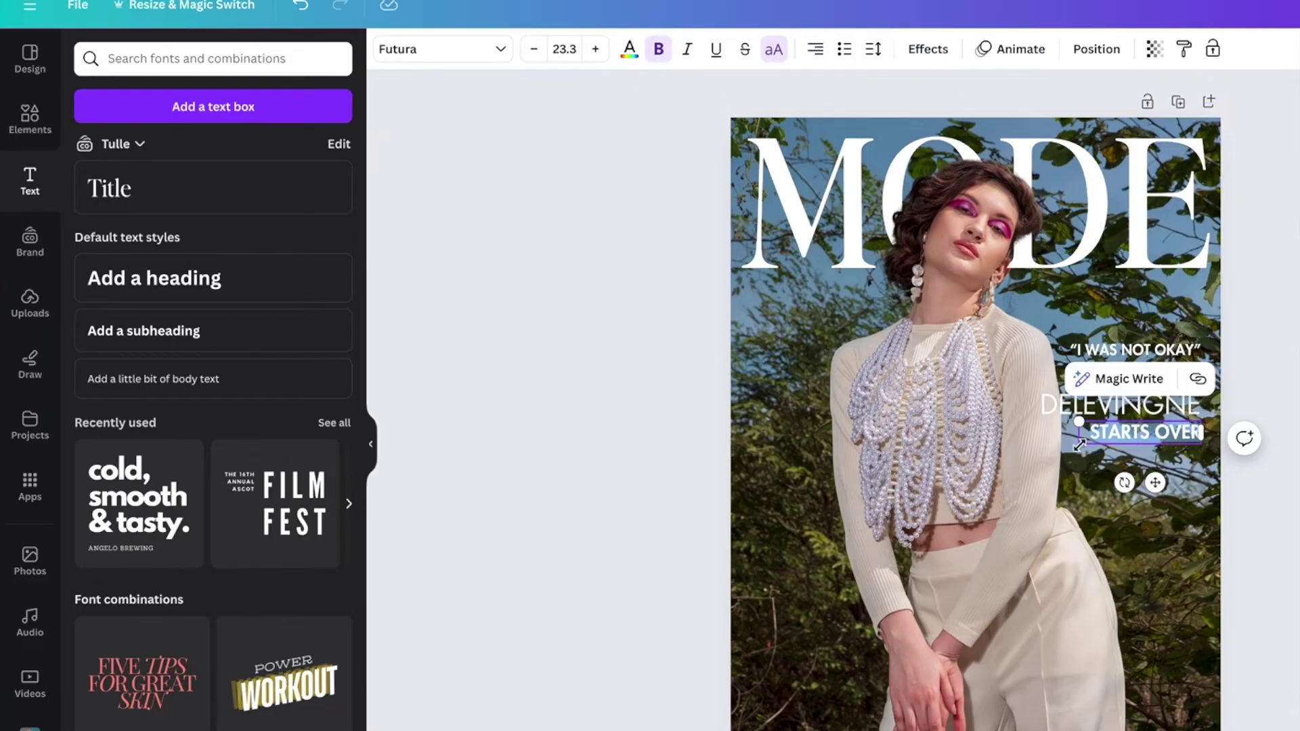
left_click_drag(1079, 445, 1093, 441)
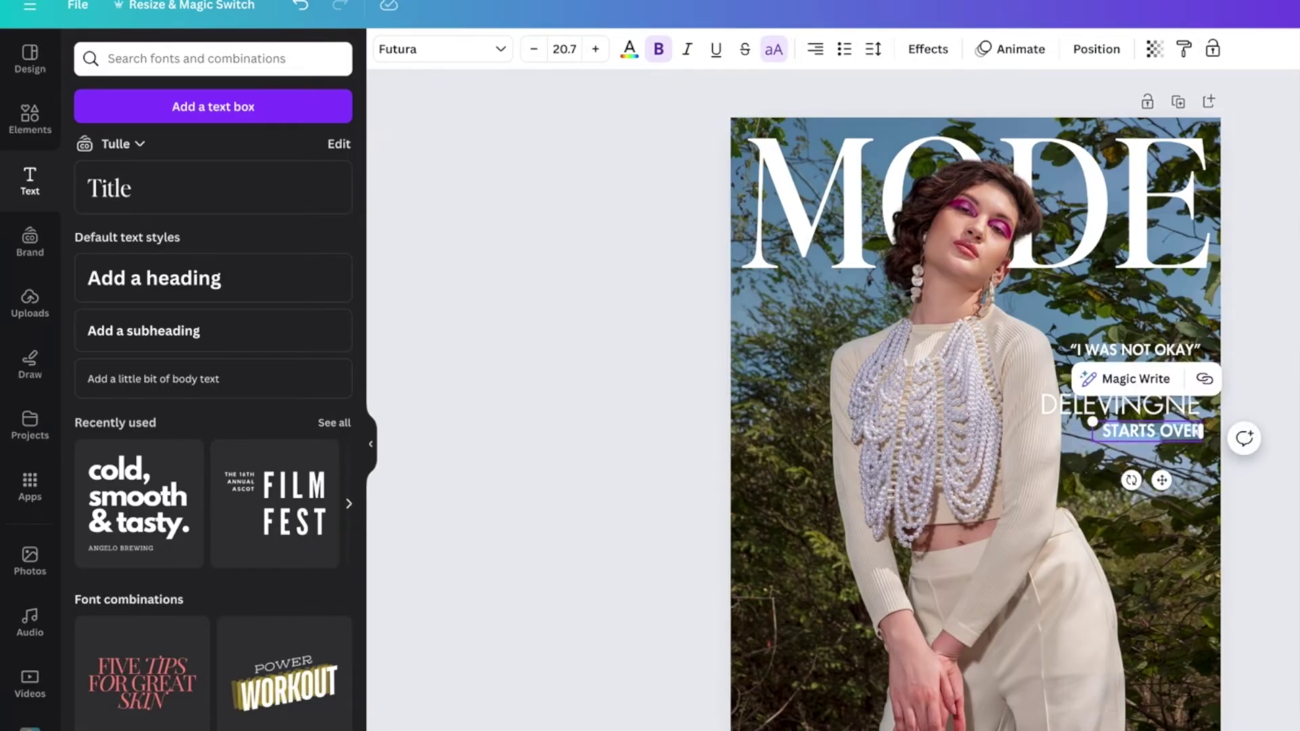
key("Escape")
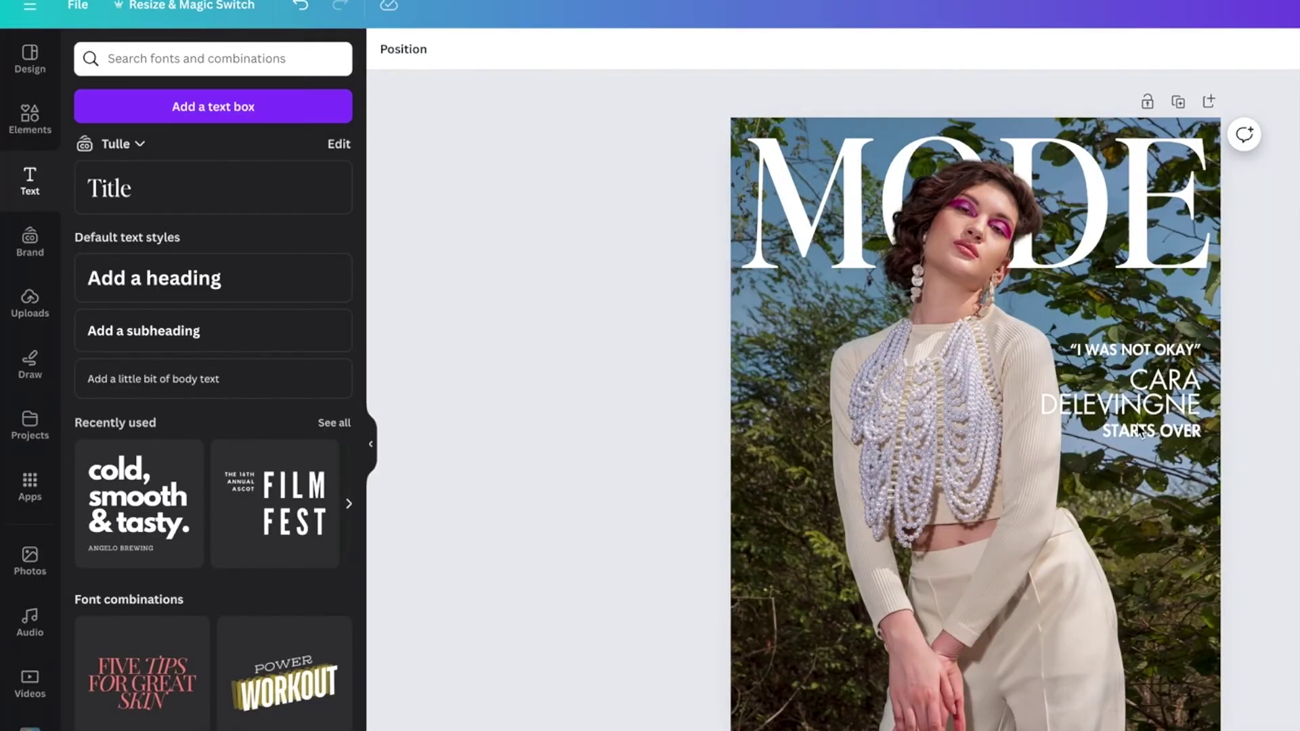
left_click(1120, 437)
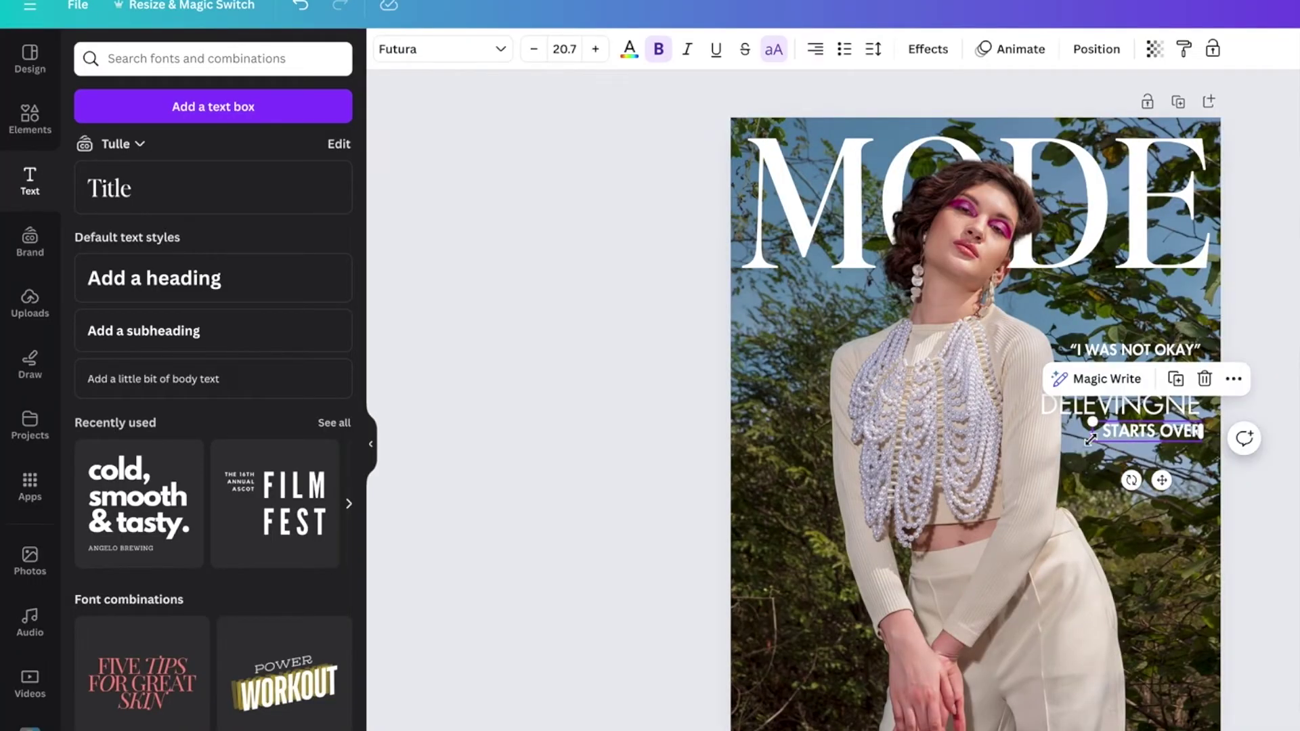
left_click_drag(1093, 441, 1103, 437)
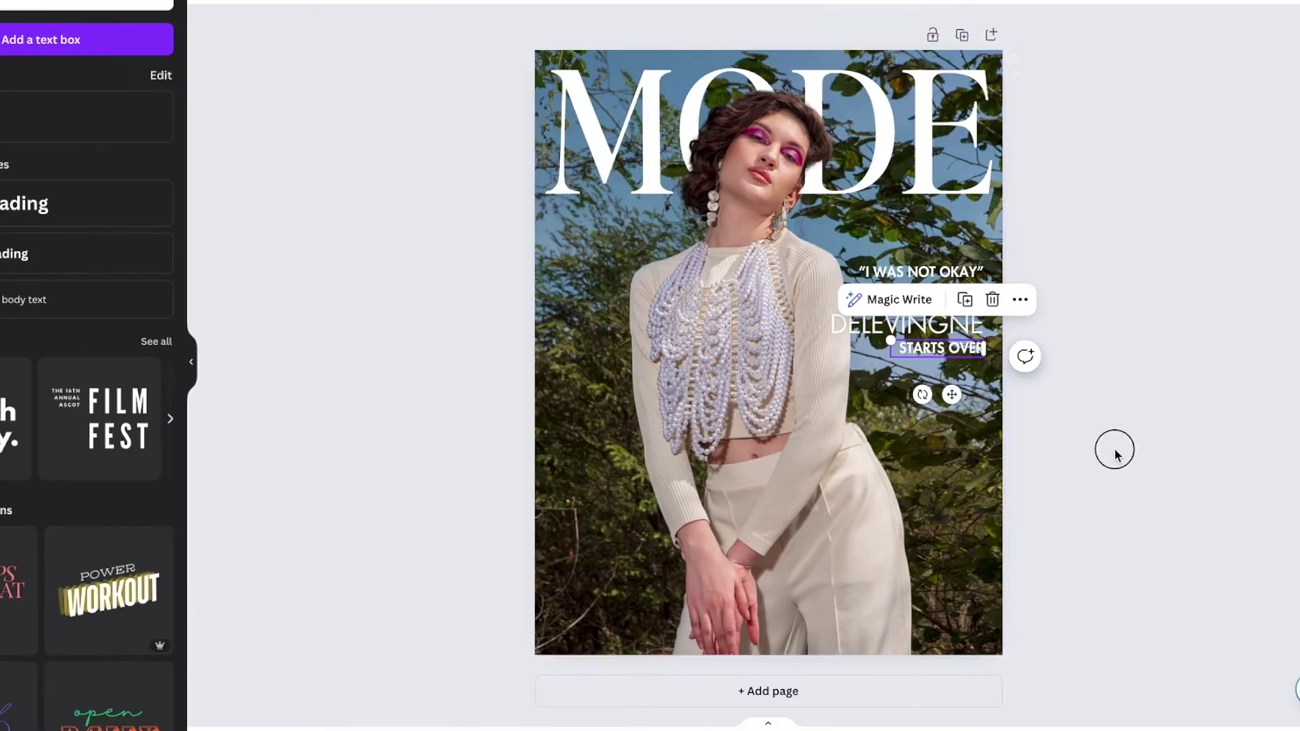
left_click(1117, 456)
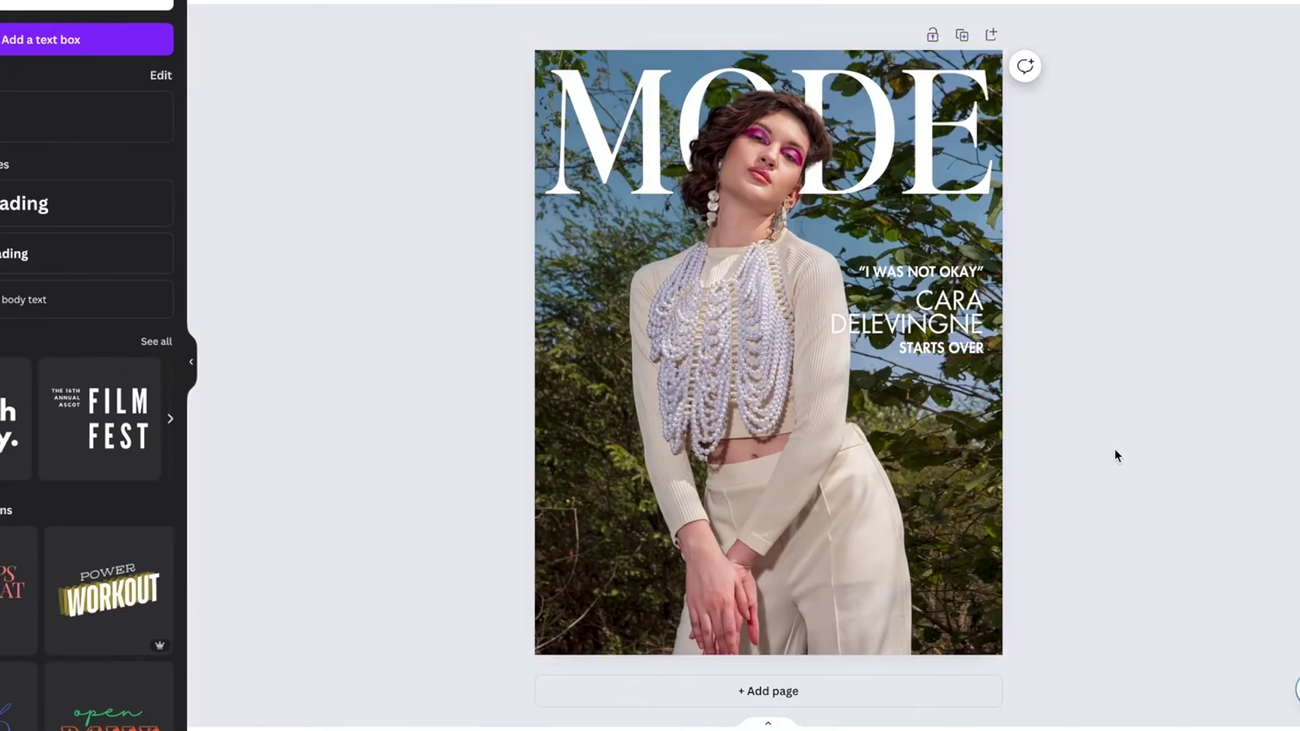
left_click(953, 317)
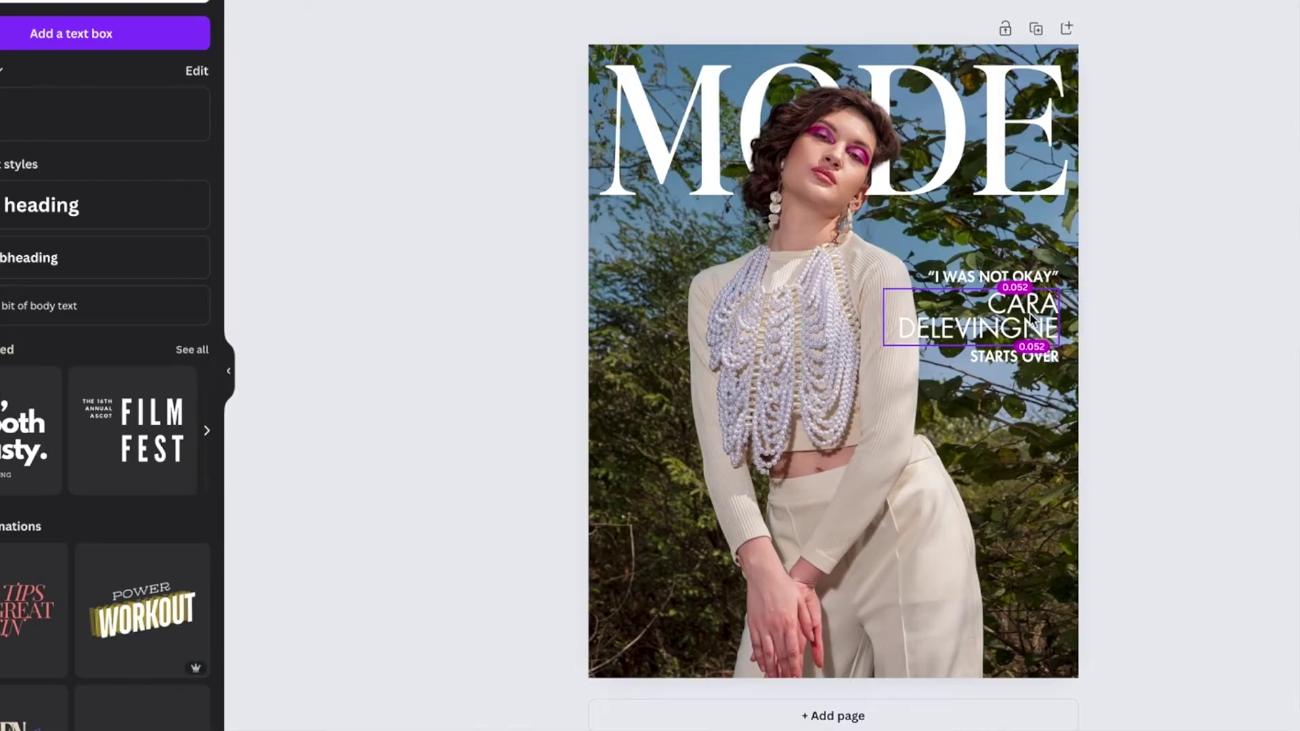
left_click(1209, 426)
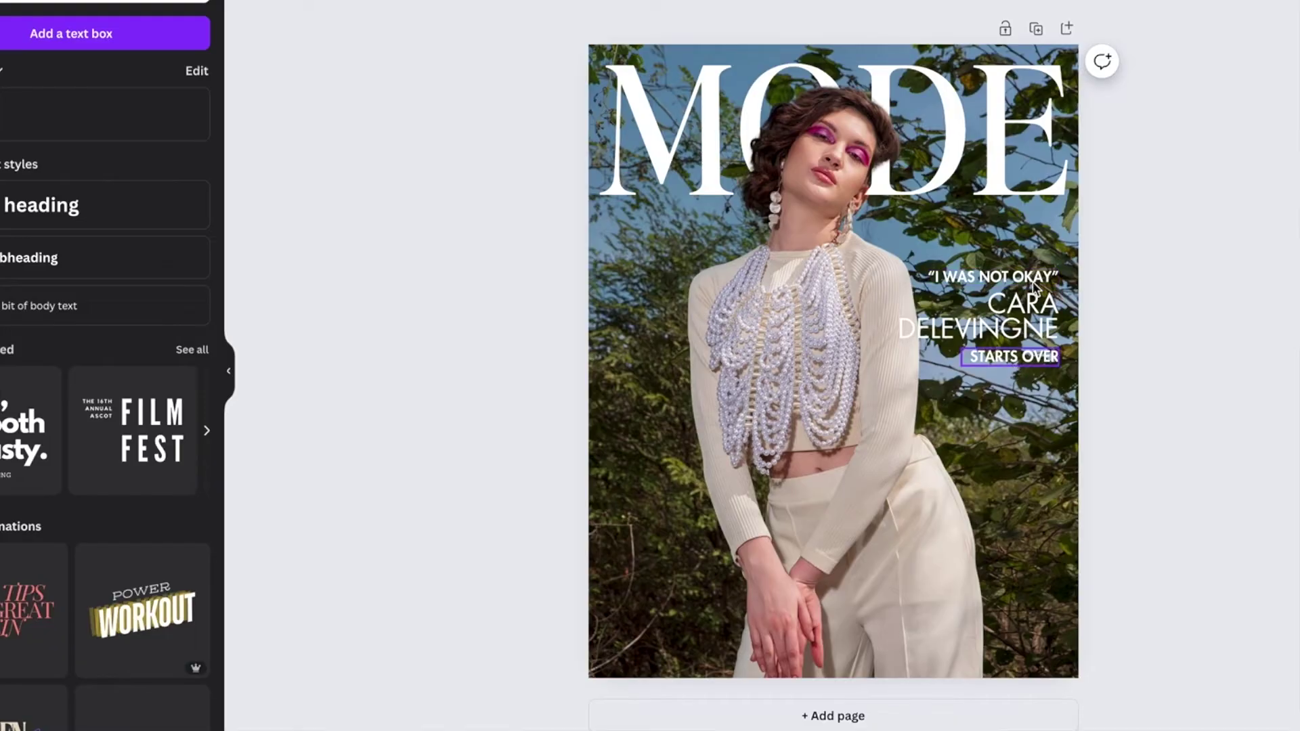
left_click(1038, 324)
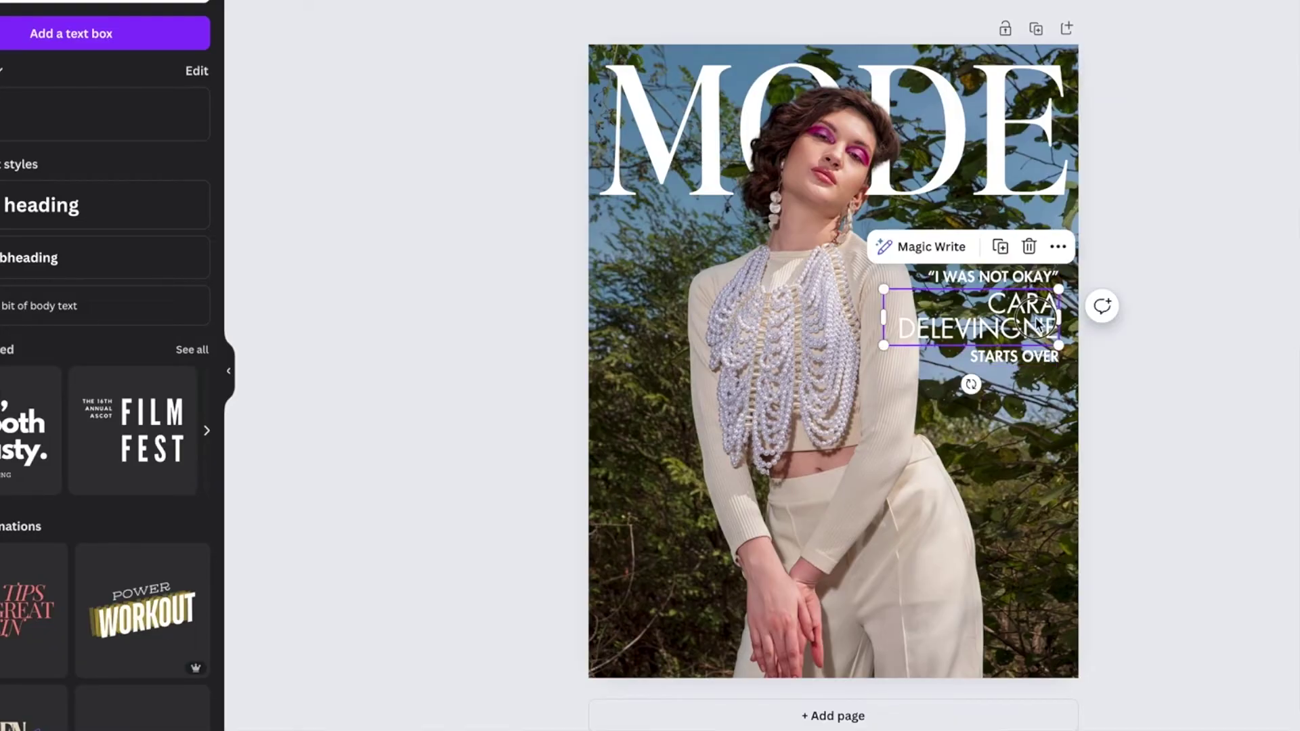
left_click(1201, 416)
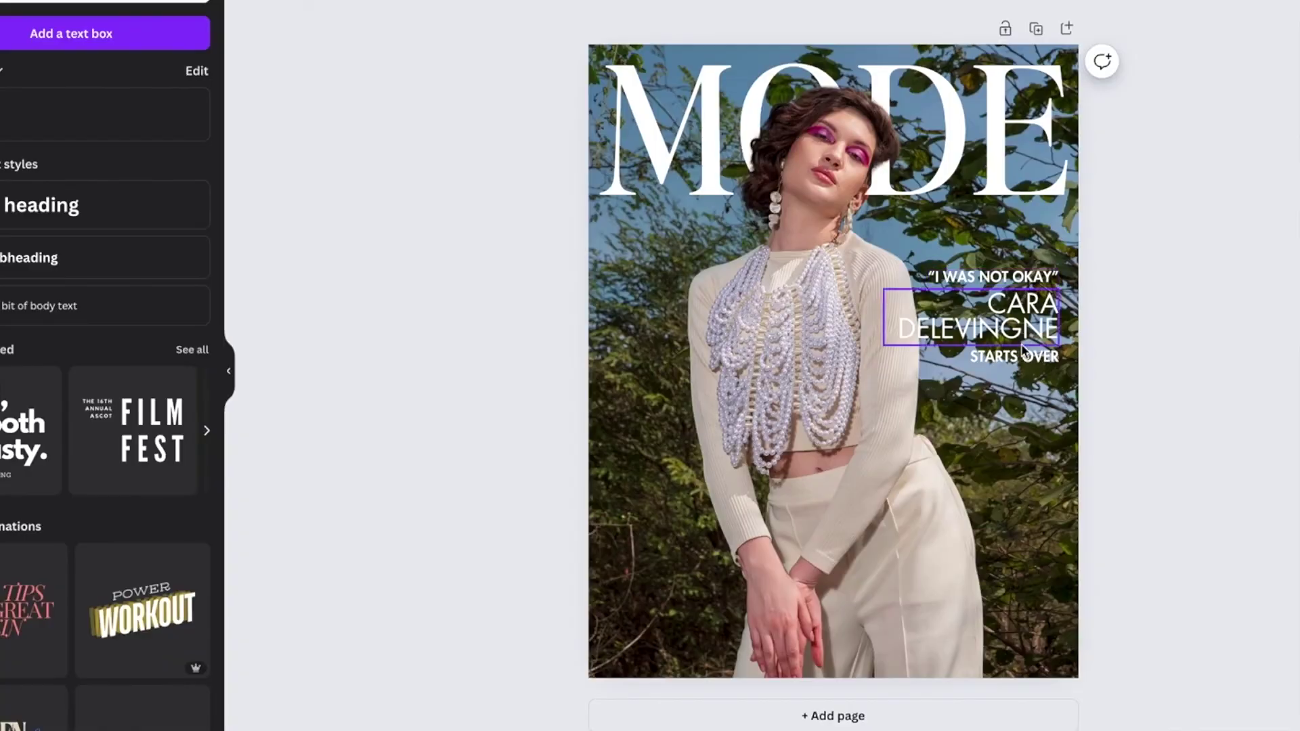
left_click(1024, 359)
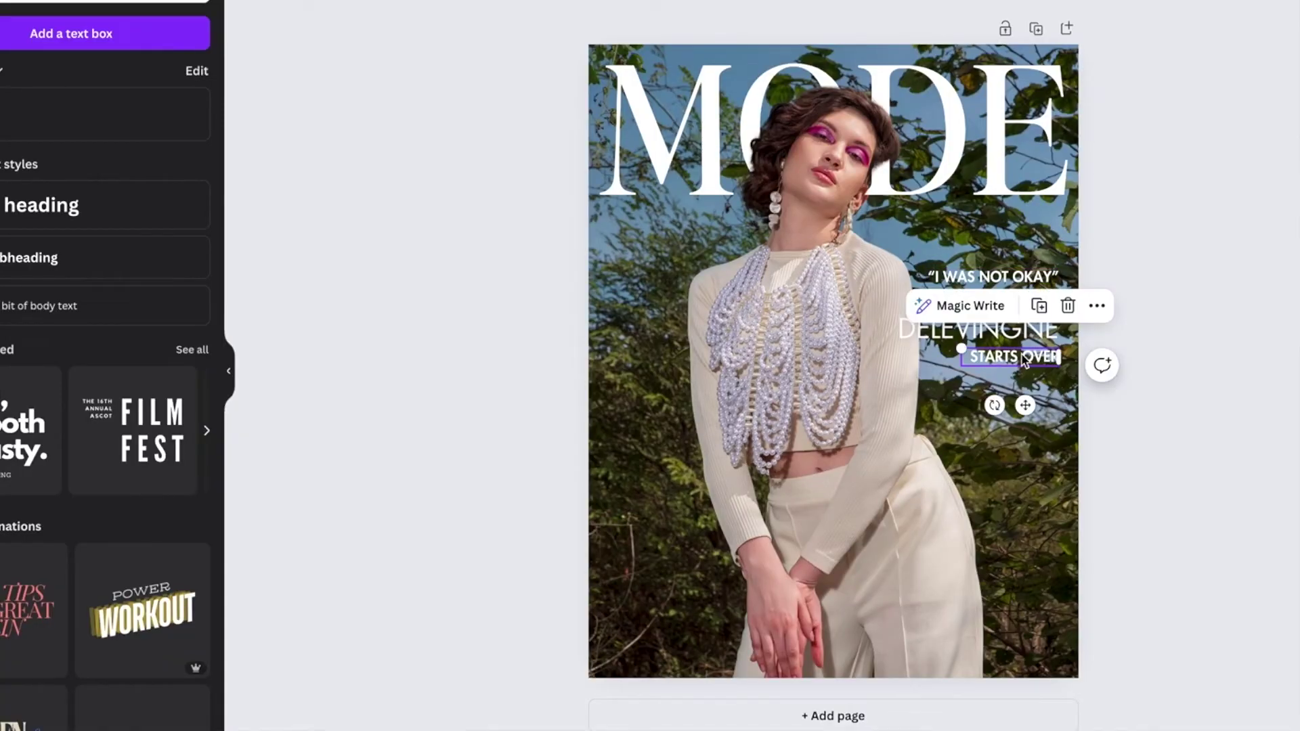
Drag a copy of STARTS OVER lower and retype it as 'UP IN ARMS'
left_click_drag(1025, 405, 1030, 462)
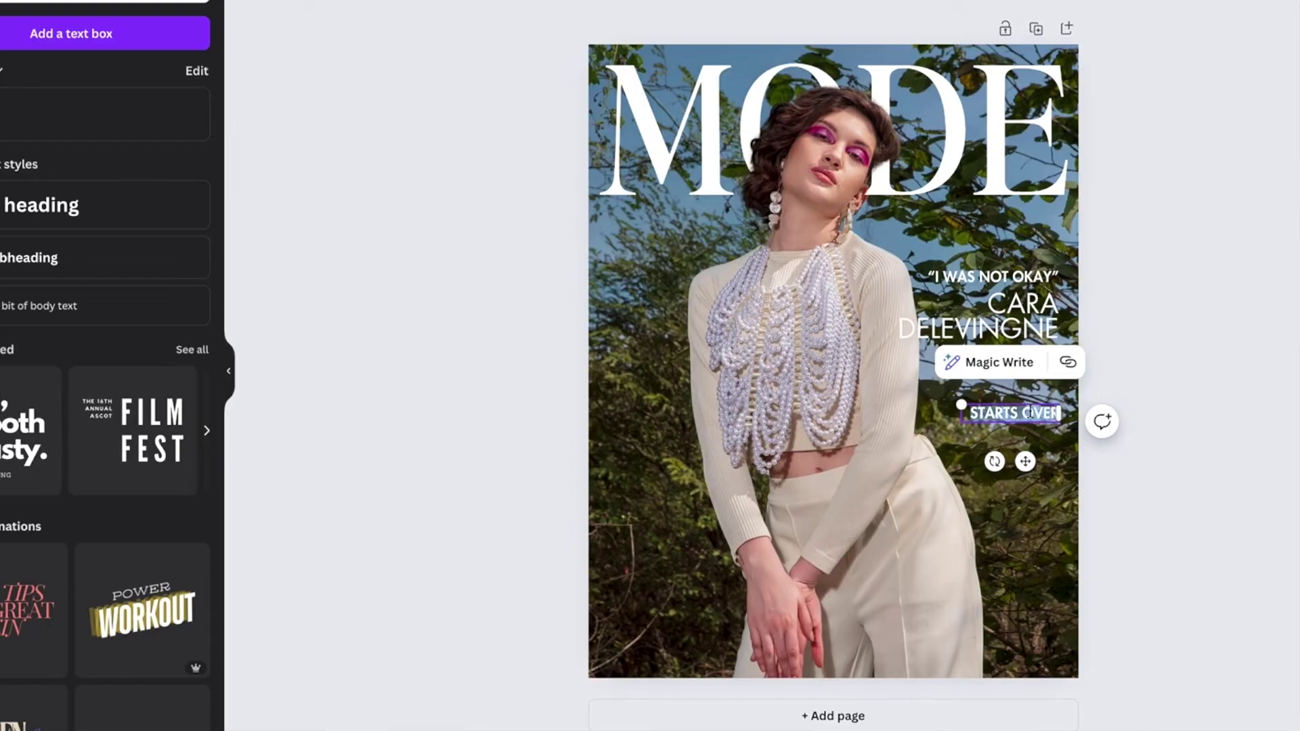
key("BackSpace")
type("UP IN ARMS")
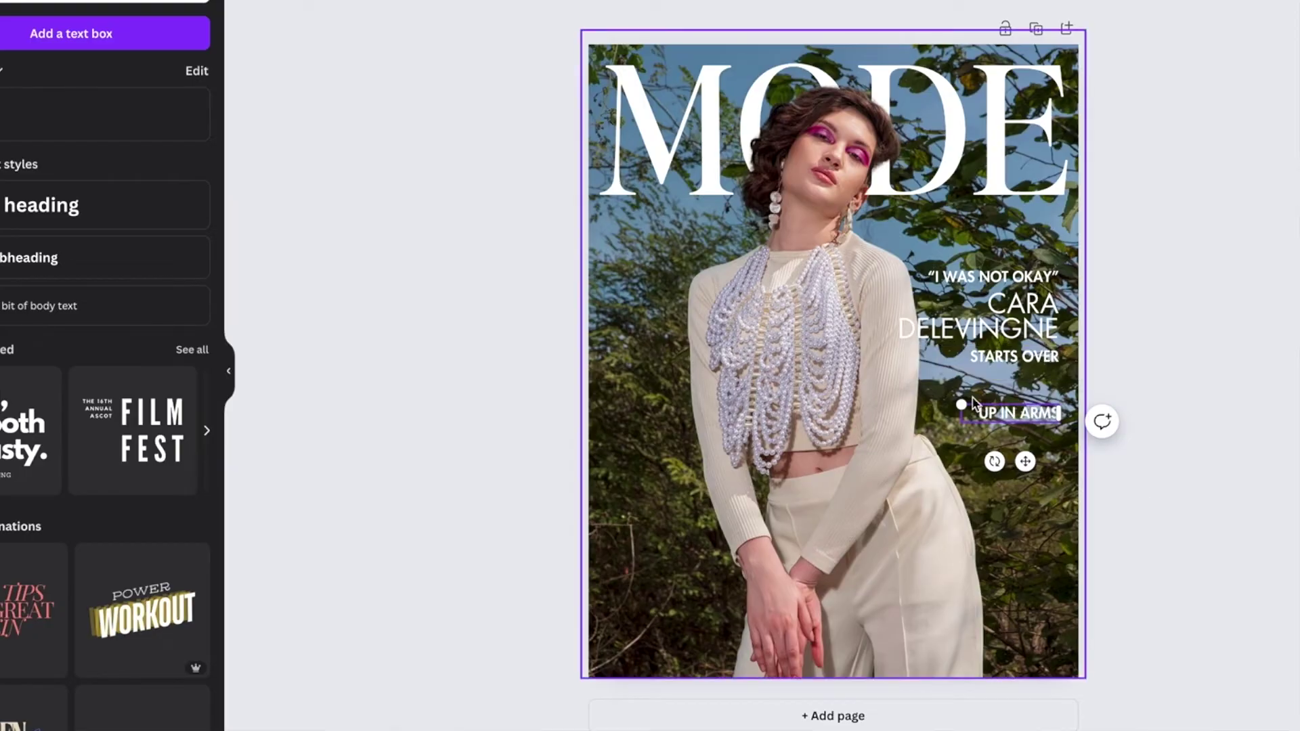
left_click_drag(961, 405, 945, 400)
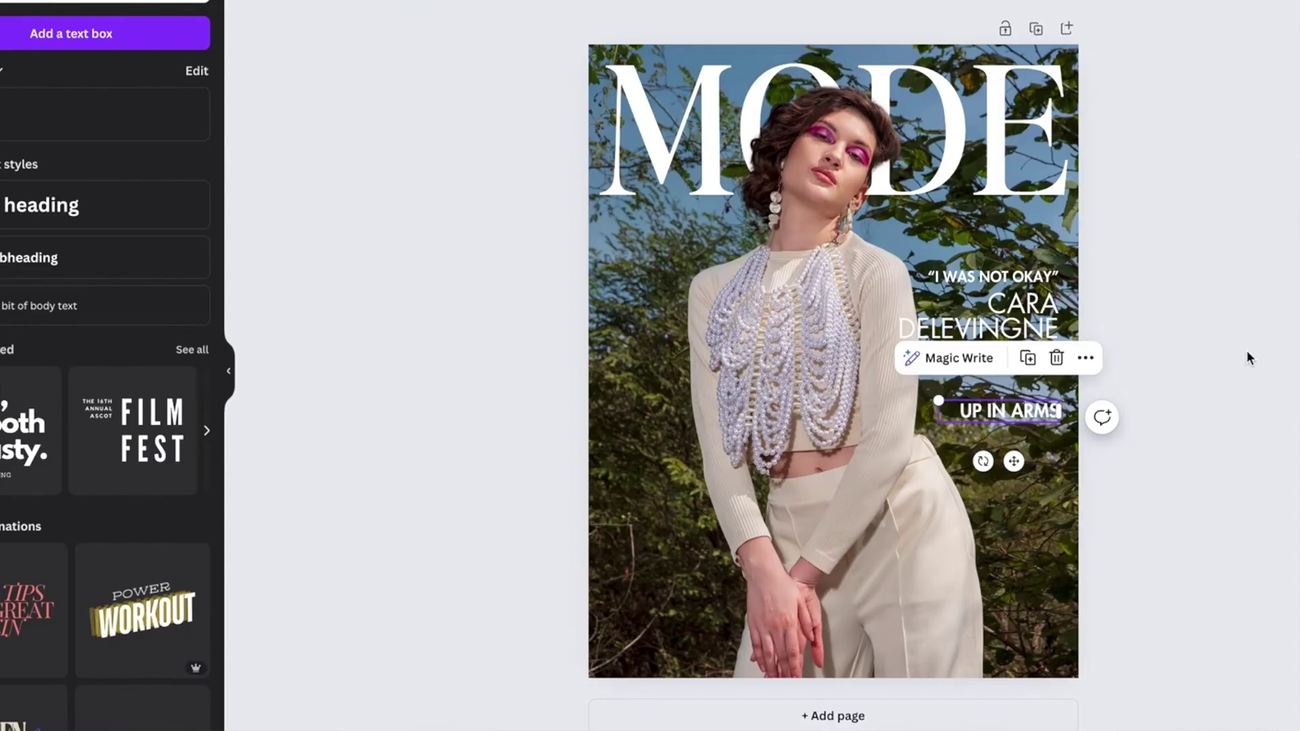
left_click(1248, 357)
Duplicate STARTS OVER below UP IN ARMS and type 'FASHION'S SHOW OF STRENGTH'
left_click(1040, 358)
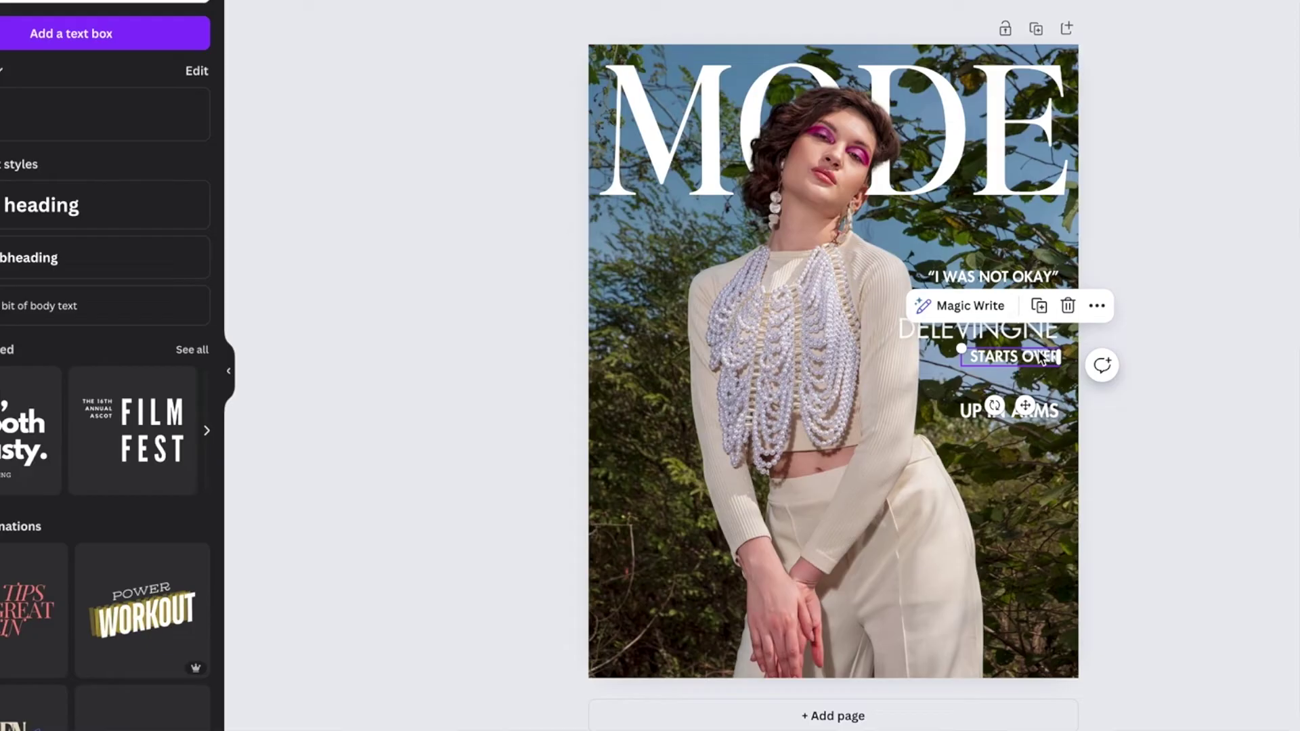
key("ctrl+d")
left_click_drag(1026, 405, 1026, 481)
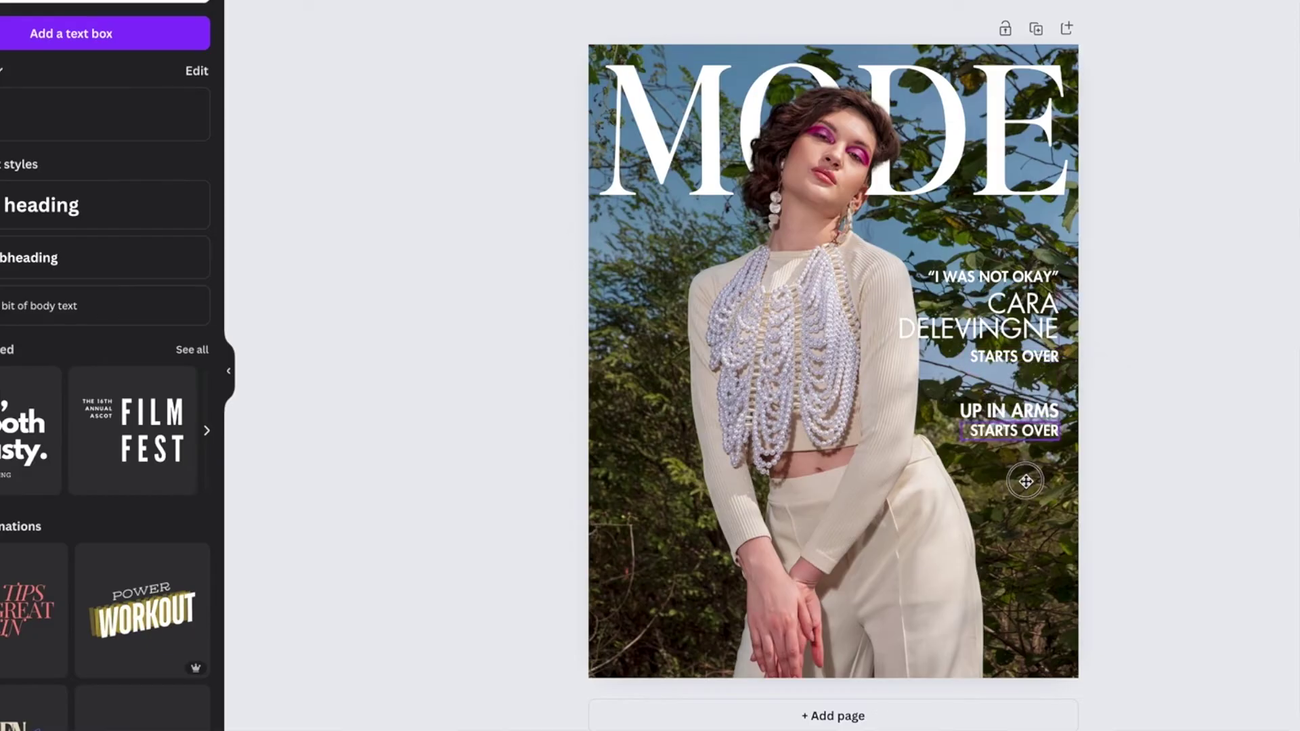
left_click(1028, 431)
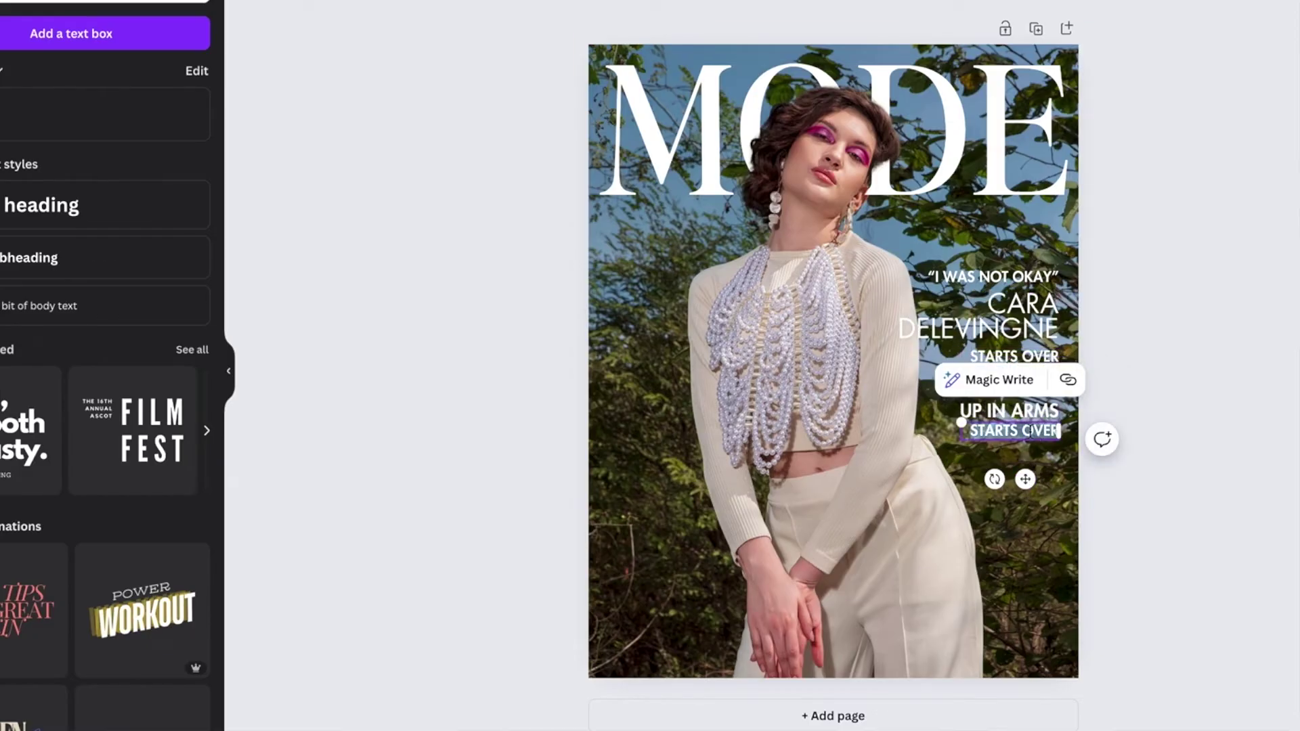
type("FASHION'S SHOW OF")
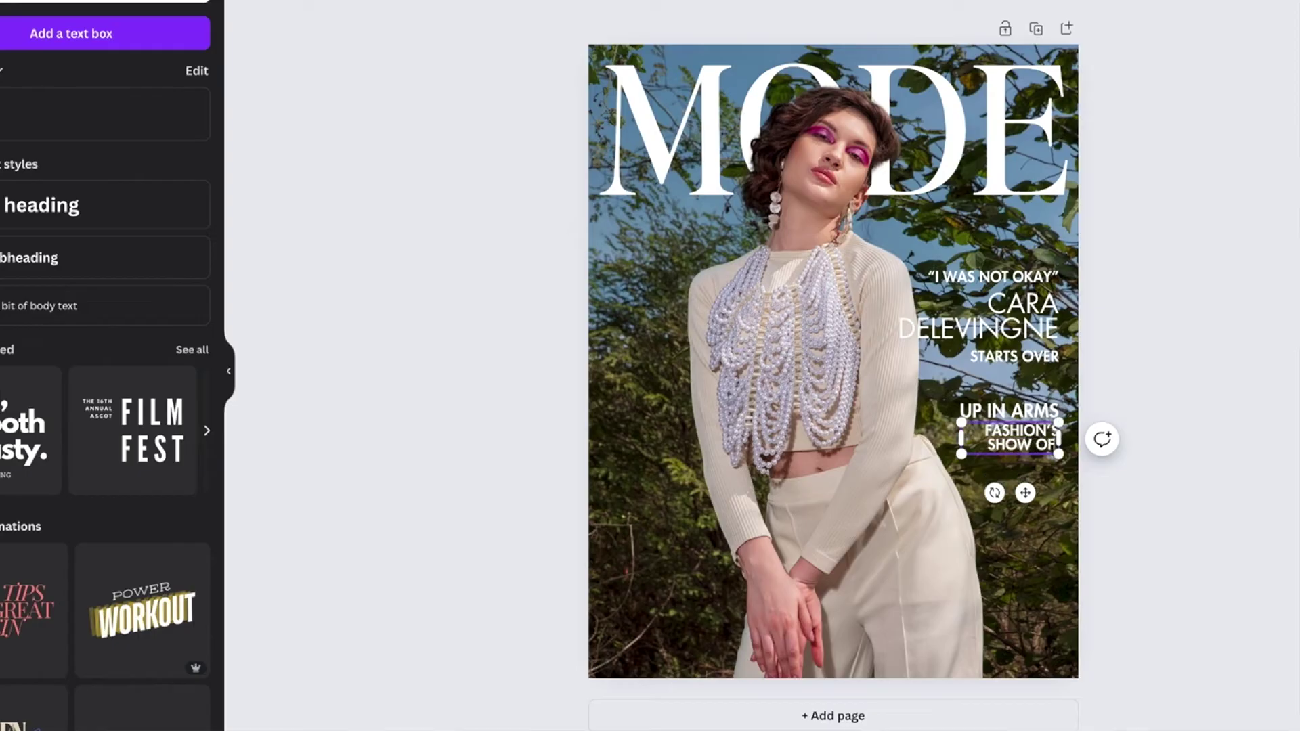
type(" STRENGTH")
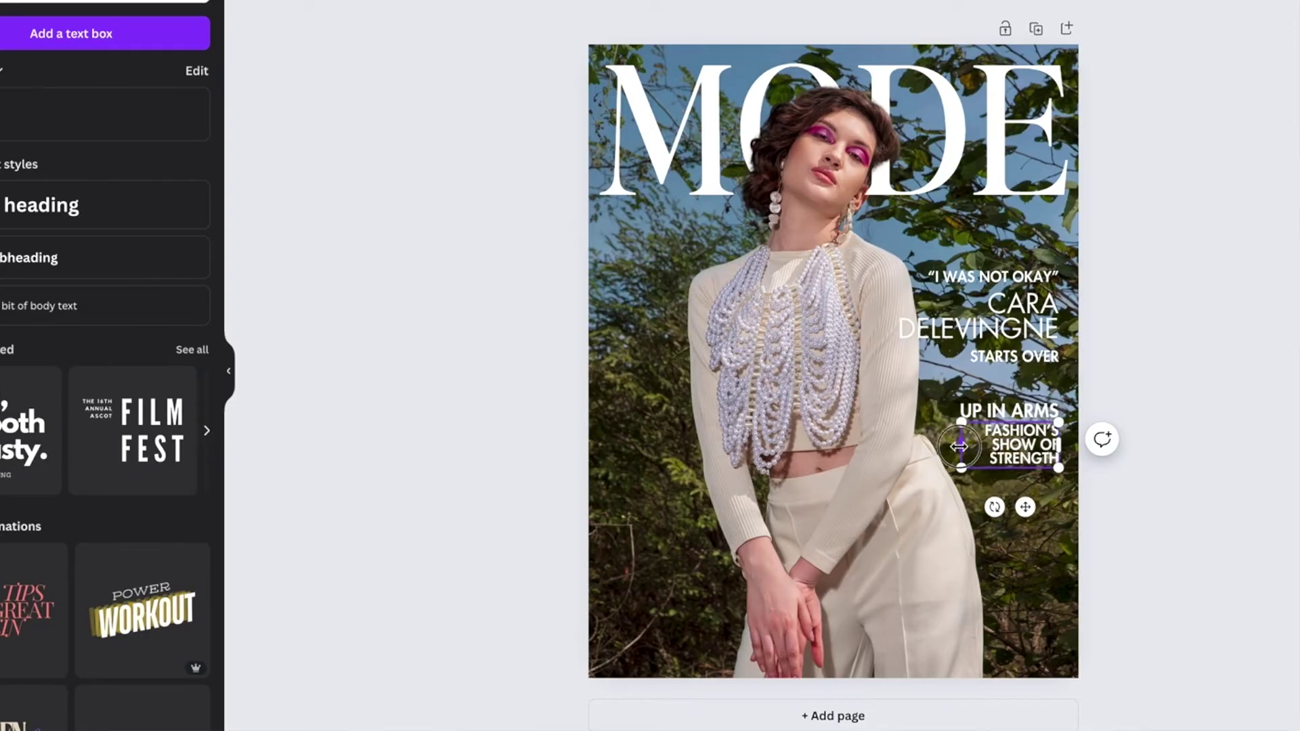
Break the subline before OF and shrink it to sit under UP IN ARMS
left_click_drag(959, 446, 845, 438)
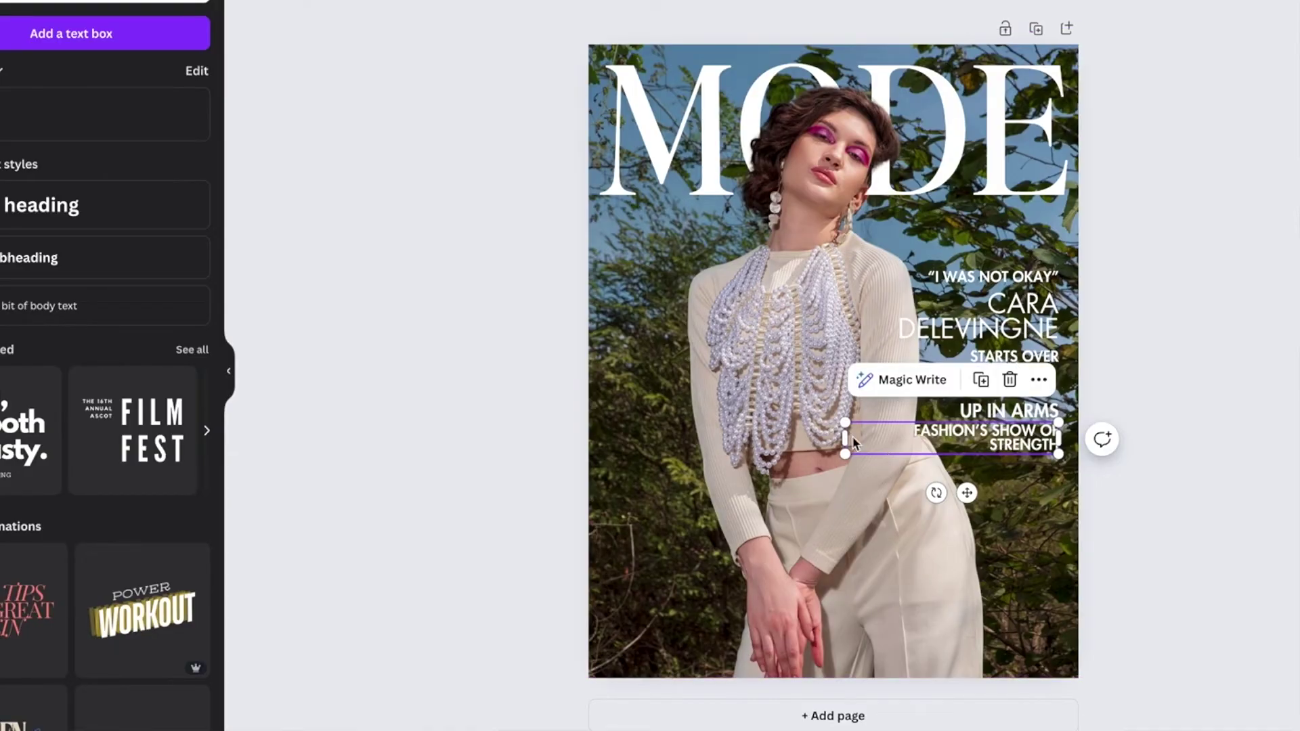
key("Return")
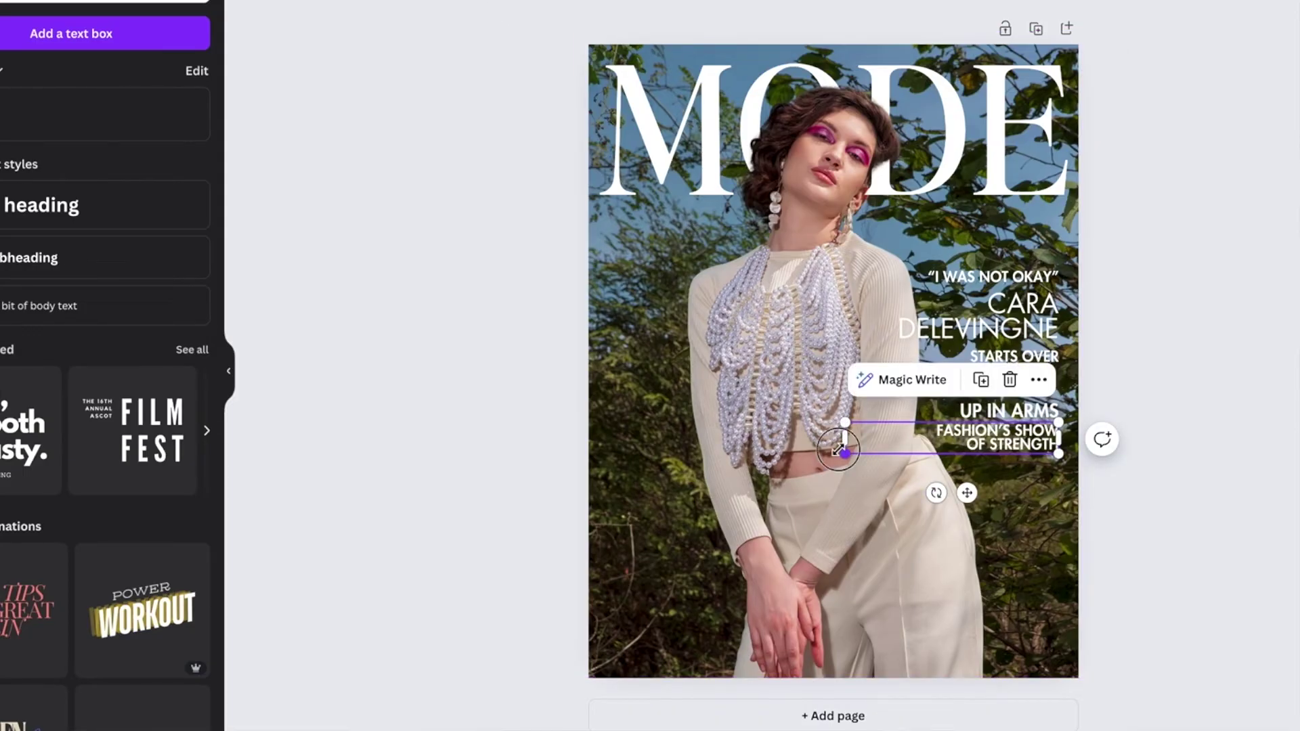
left_click_drag(839, 449, 874, 444)
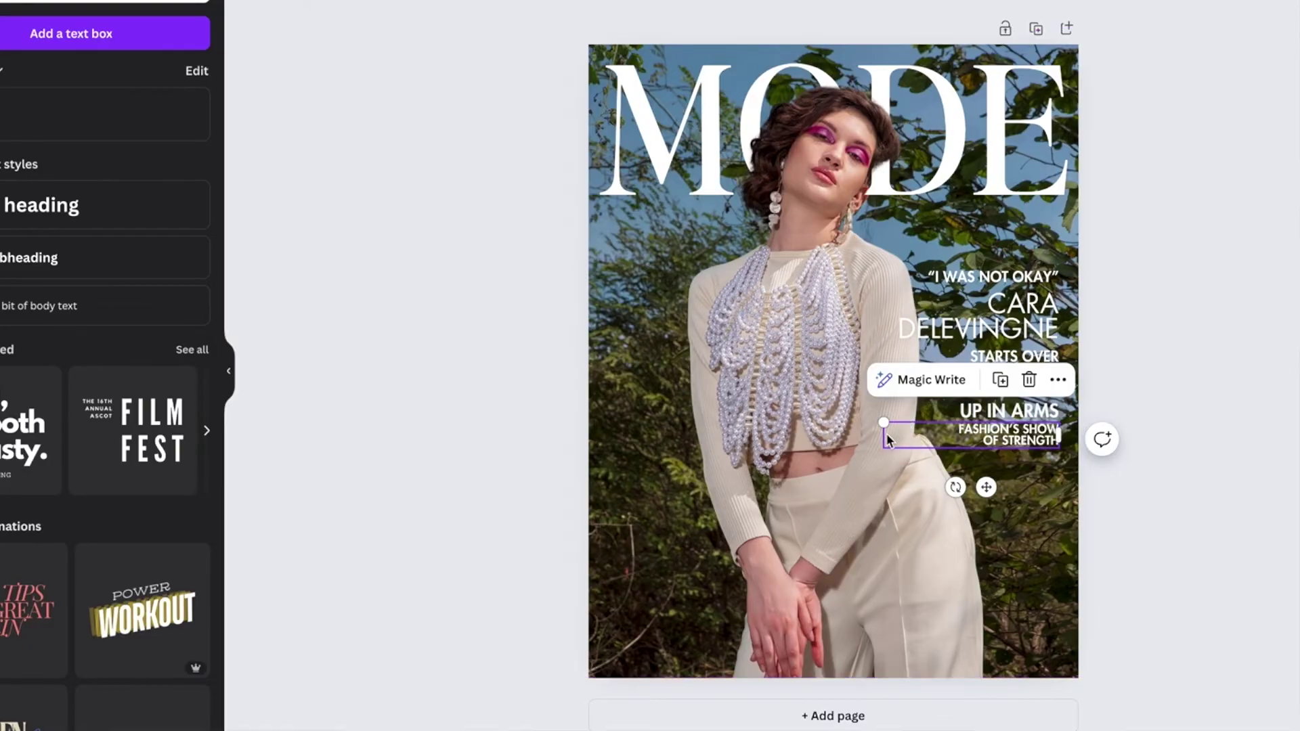
left_click_drag(880, 420, 888, 421)
left_click(1297, 628)
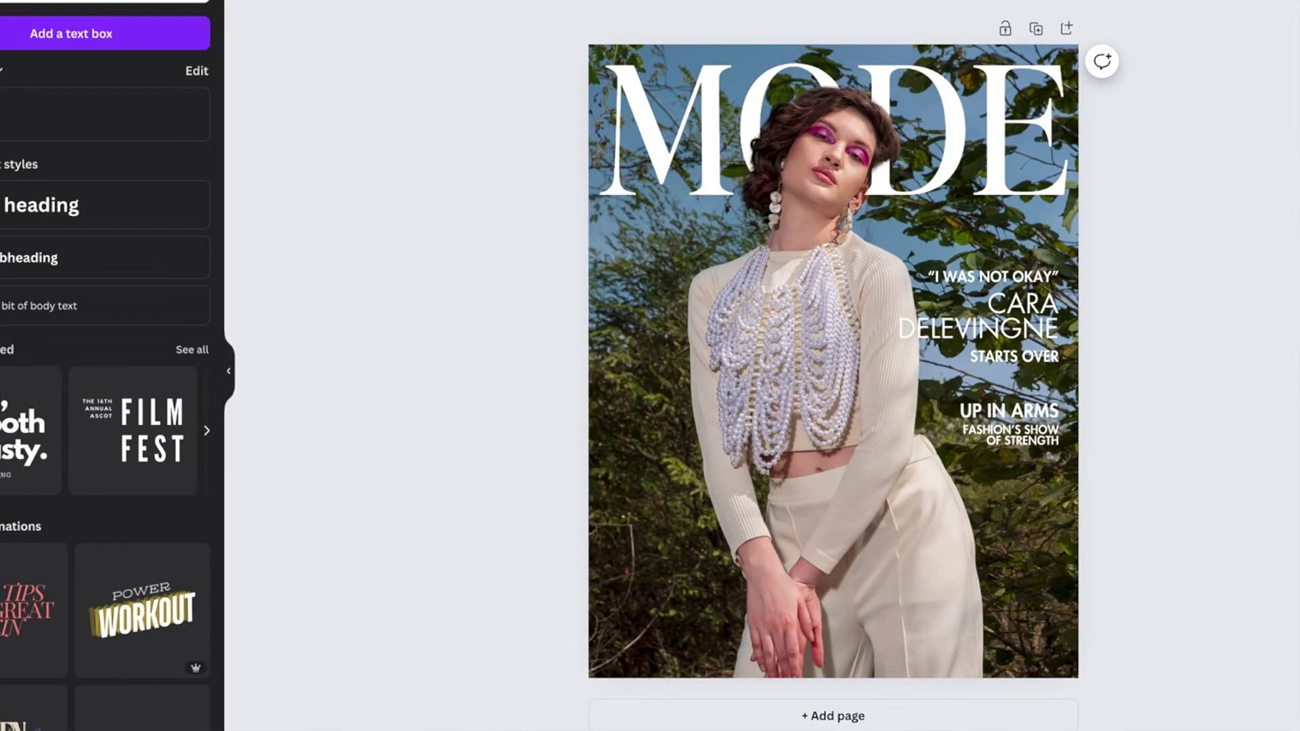
left_click(1036, 444)
key("Escape")
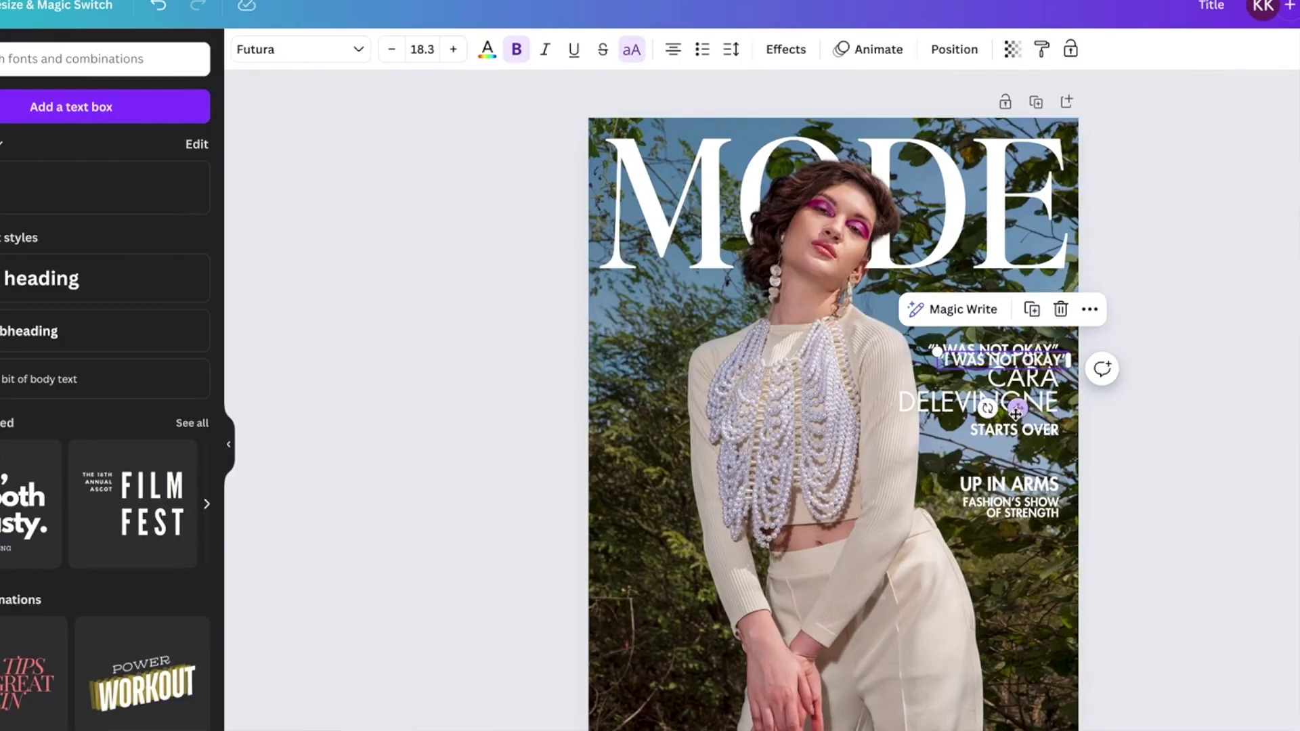
Move the copied line to the lower-left, left-align it, and add 'ON THE RECORD'
left_click_drag(1017, 410, 688, 711)
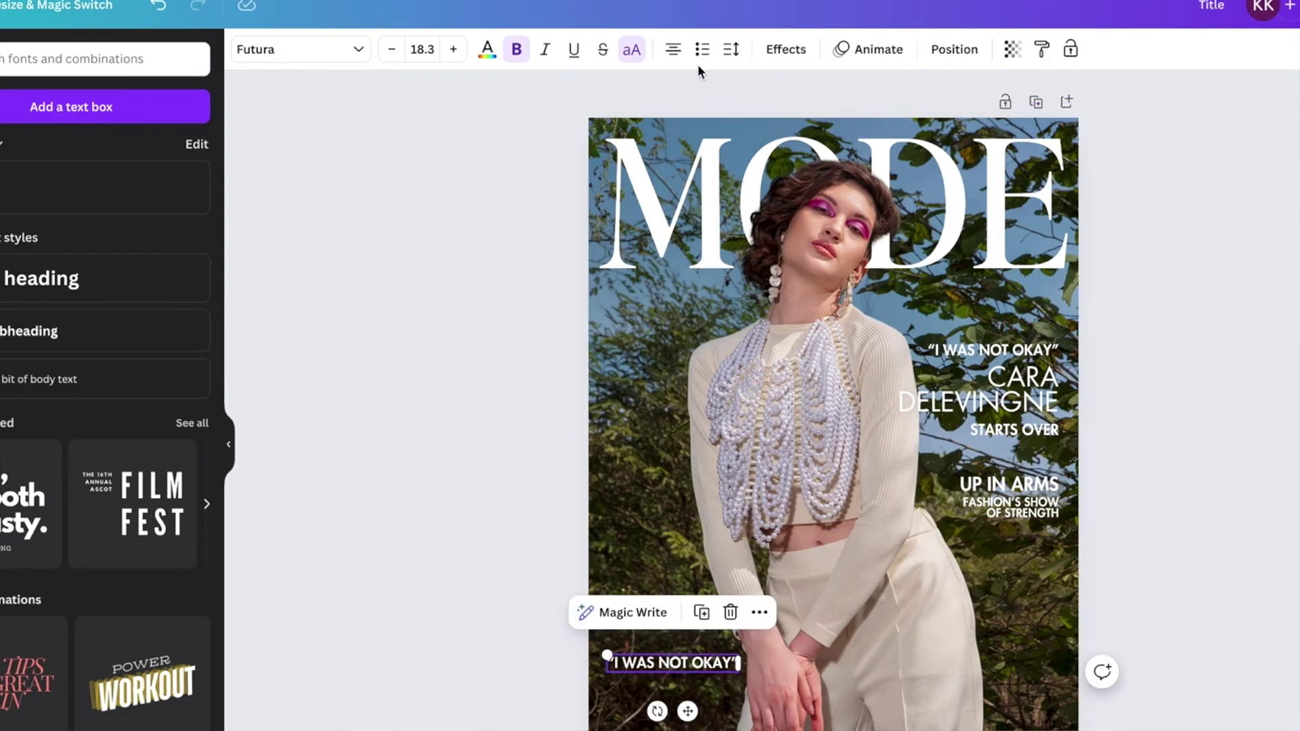
left_click(673, 49)
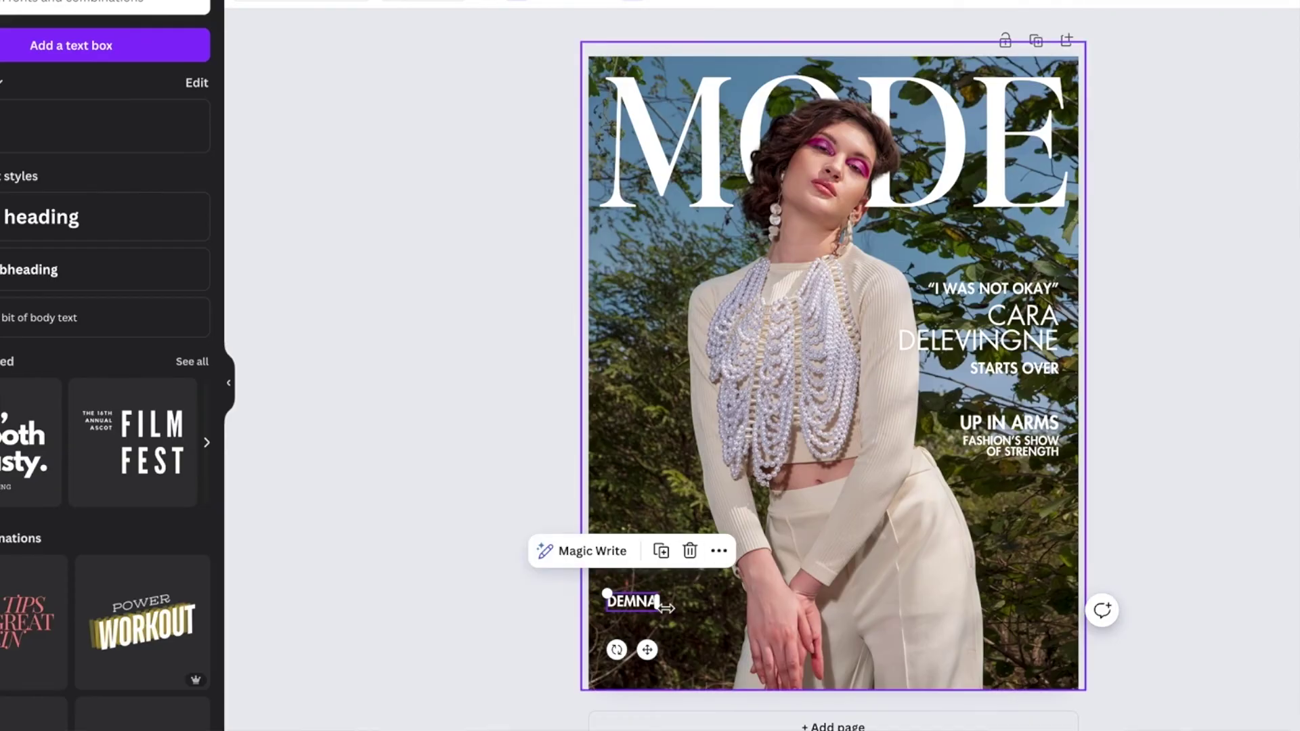
type("ON THE RE")
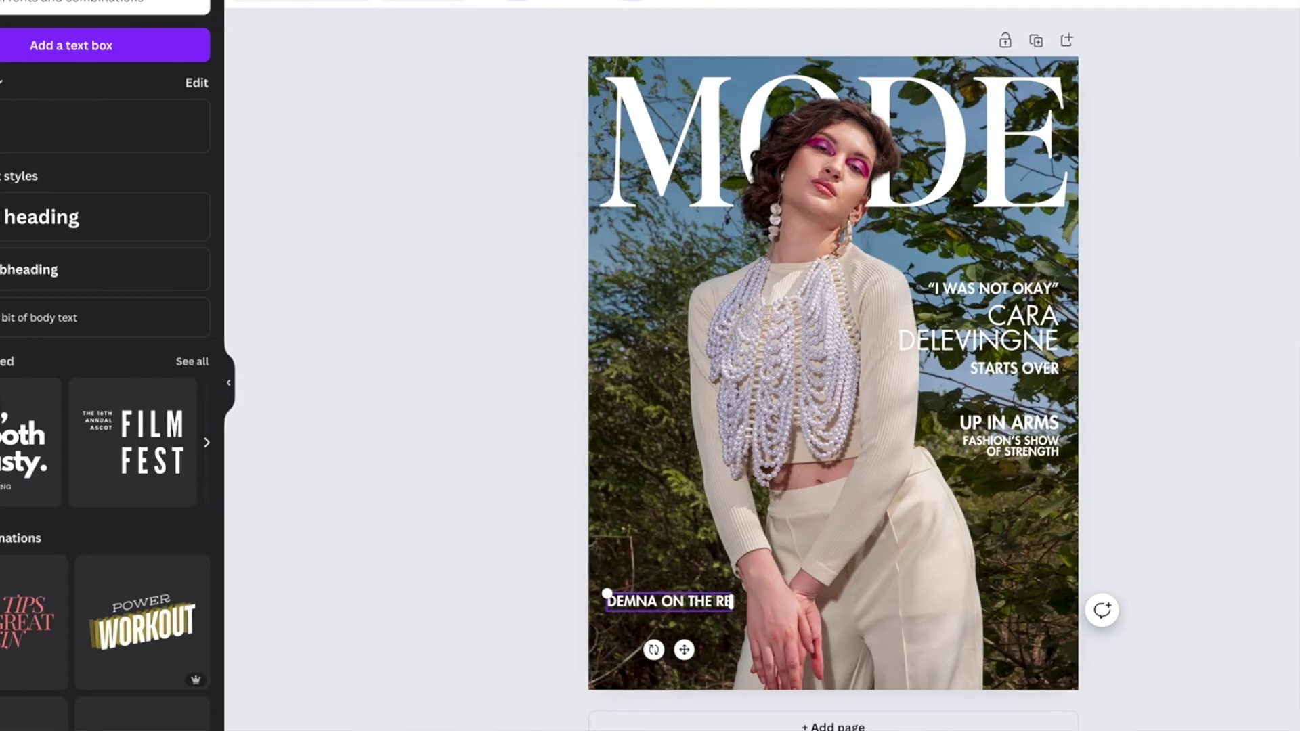
type("CORD")
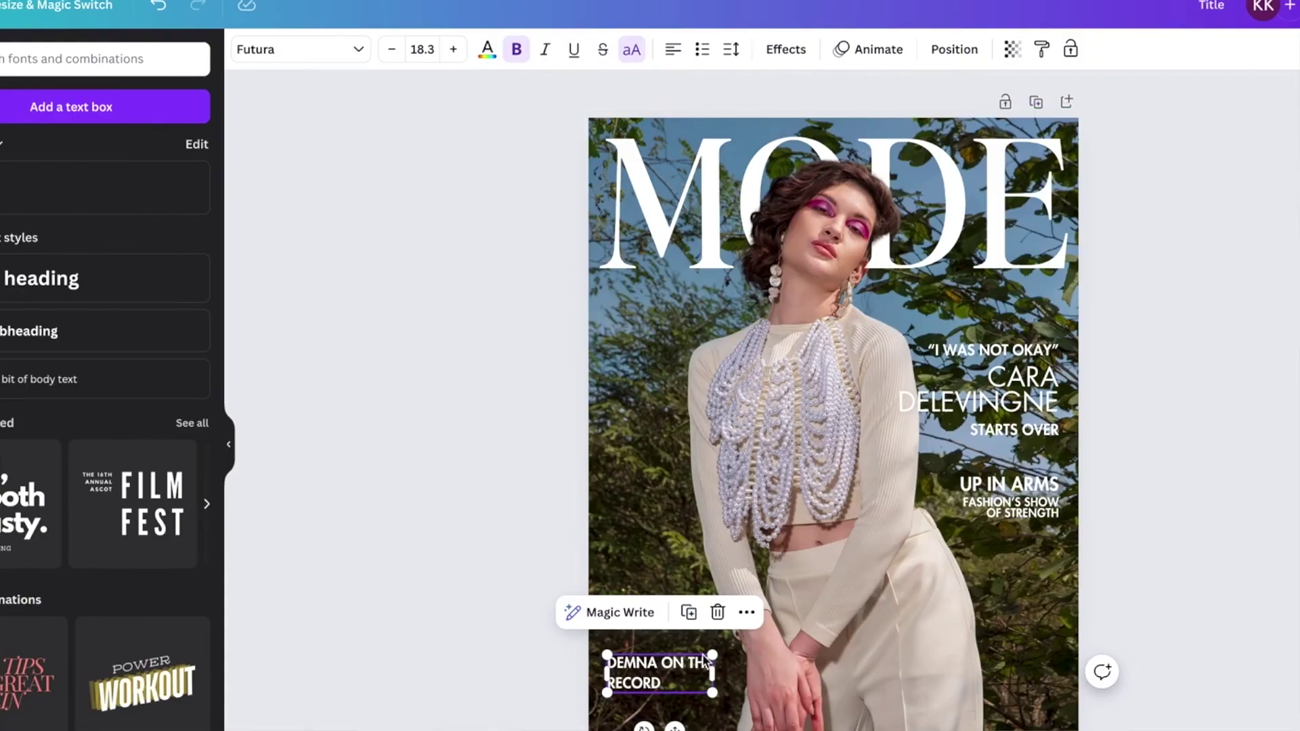
Wrap DEMNA ON THE RECORD onto two lines with line spacing tightened to 1.04
left_click_drag(704, 661, 606, 599)
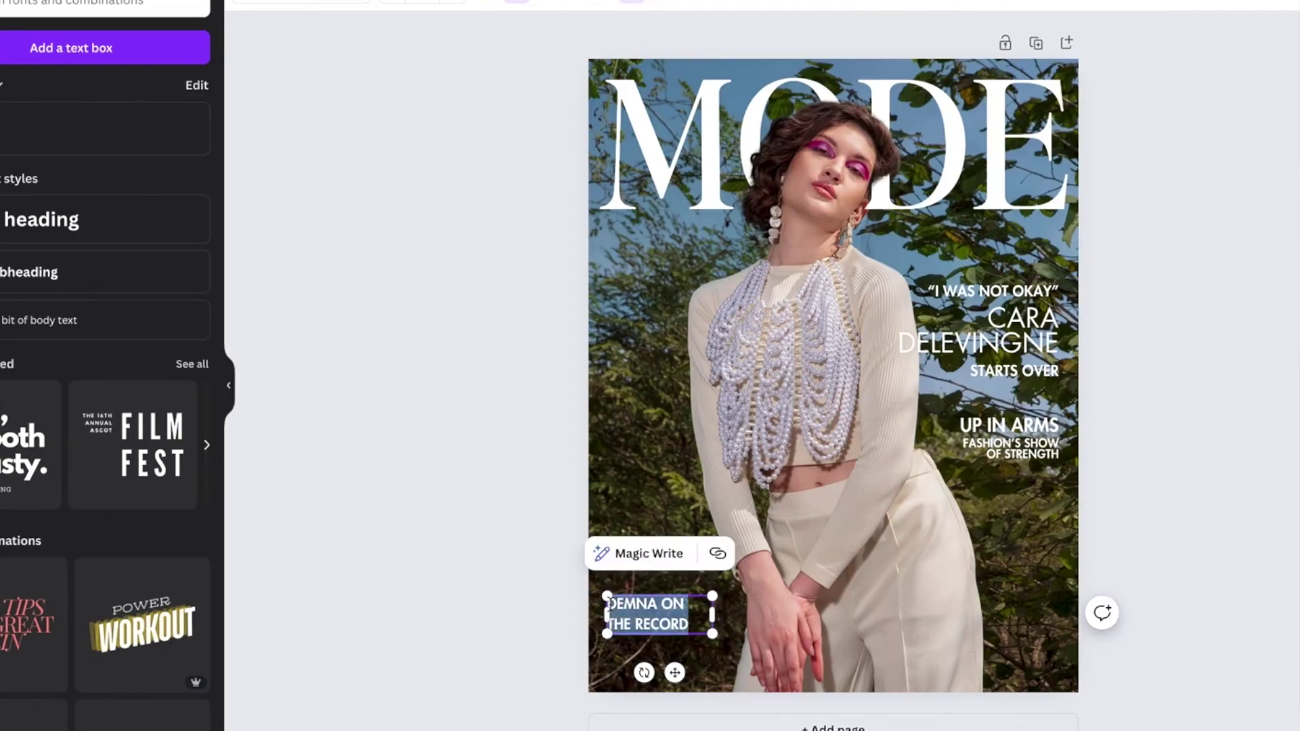
left_click(738, 3)
left_click_drag(806, 116, 781, 124)
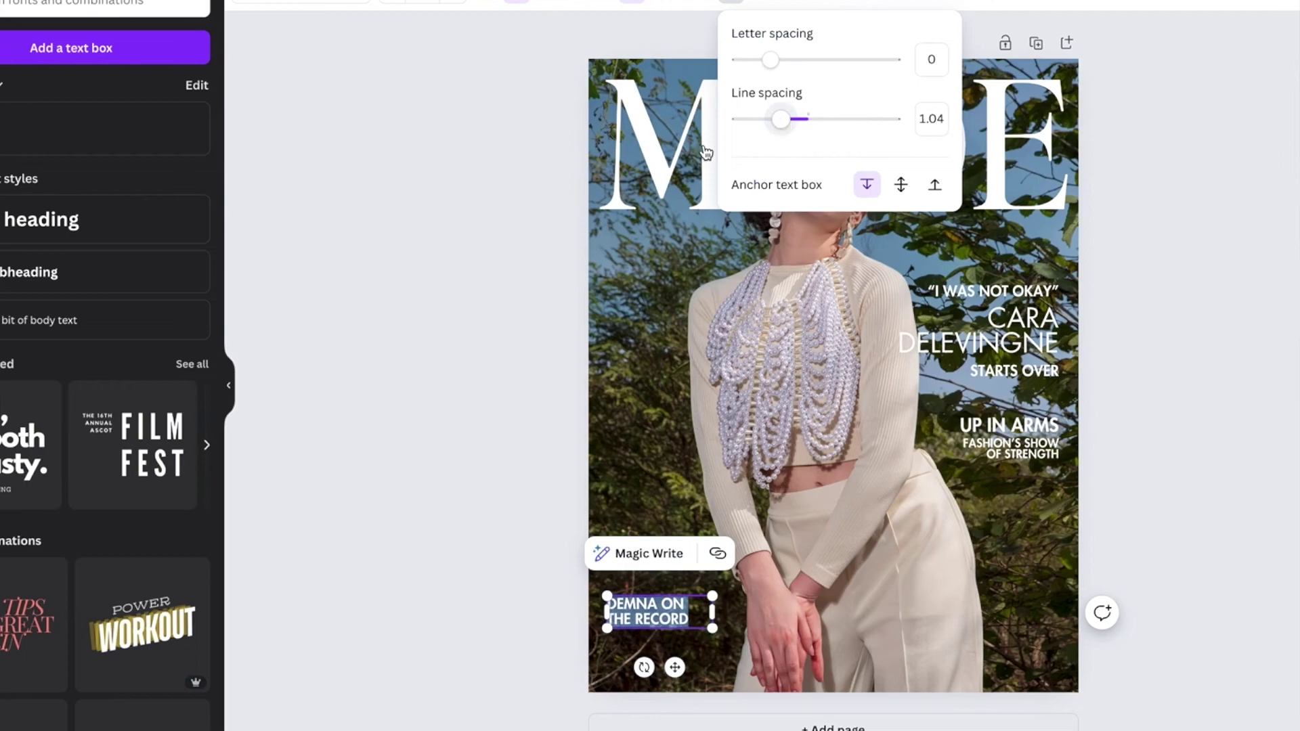
left_click(425, 321)
left_click(481, 252)
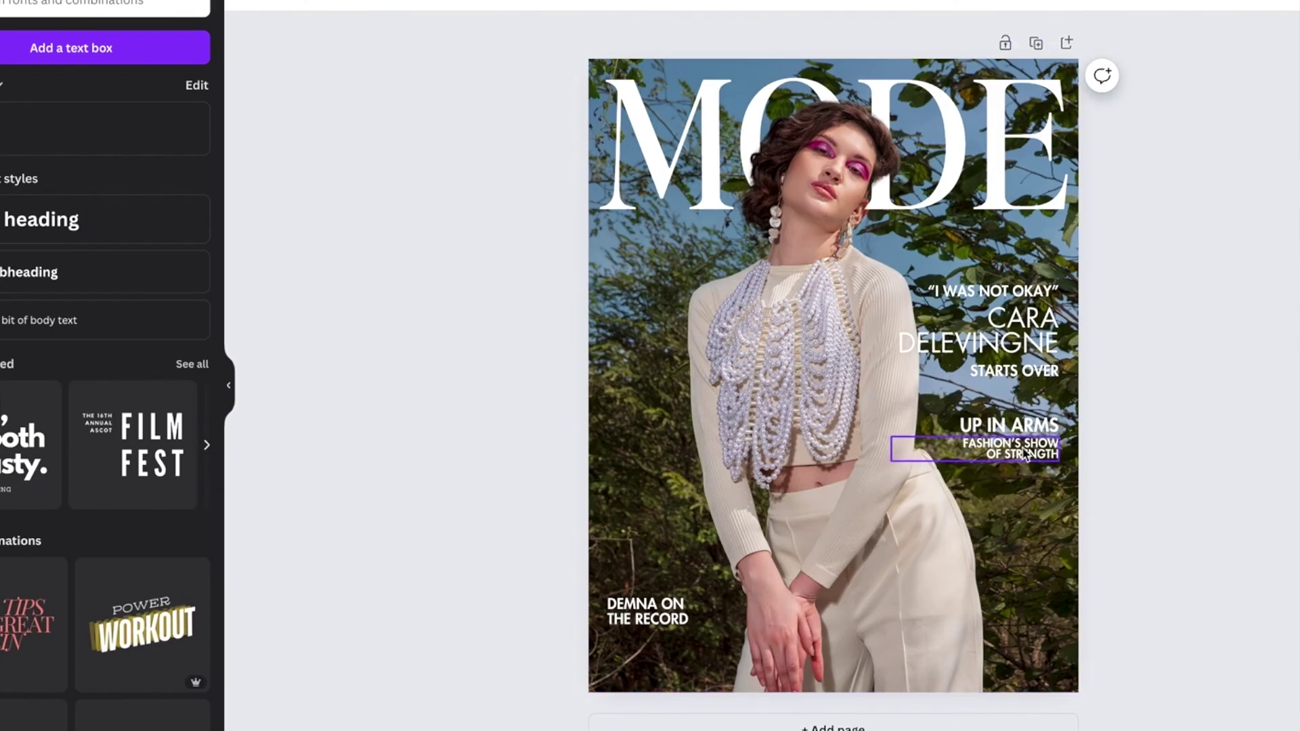
left_click(1028, 452)
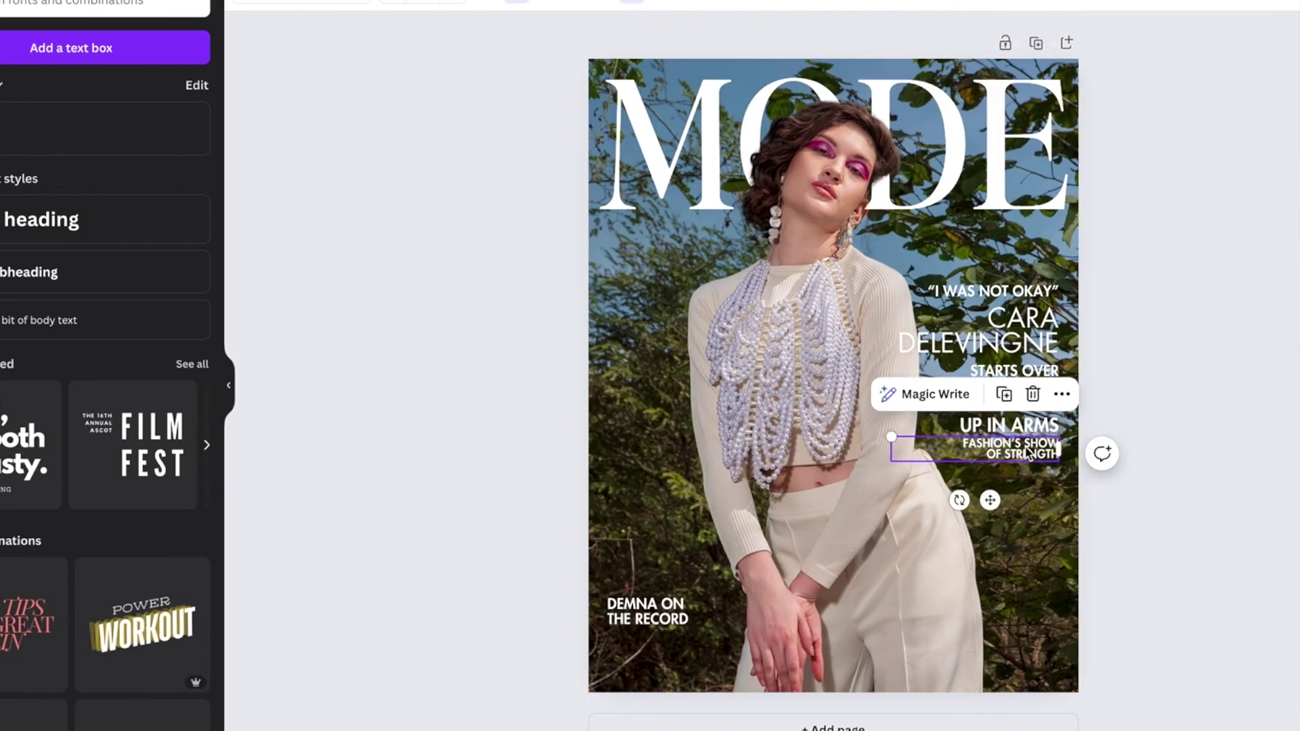
Duplicate FASHION'S SHOW OF STRENGTH under DEMNA and retype it as 'THE DESIGNER ON HIS PATH FORWARD'
key("ctrl+d")
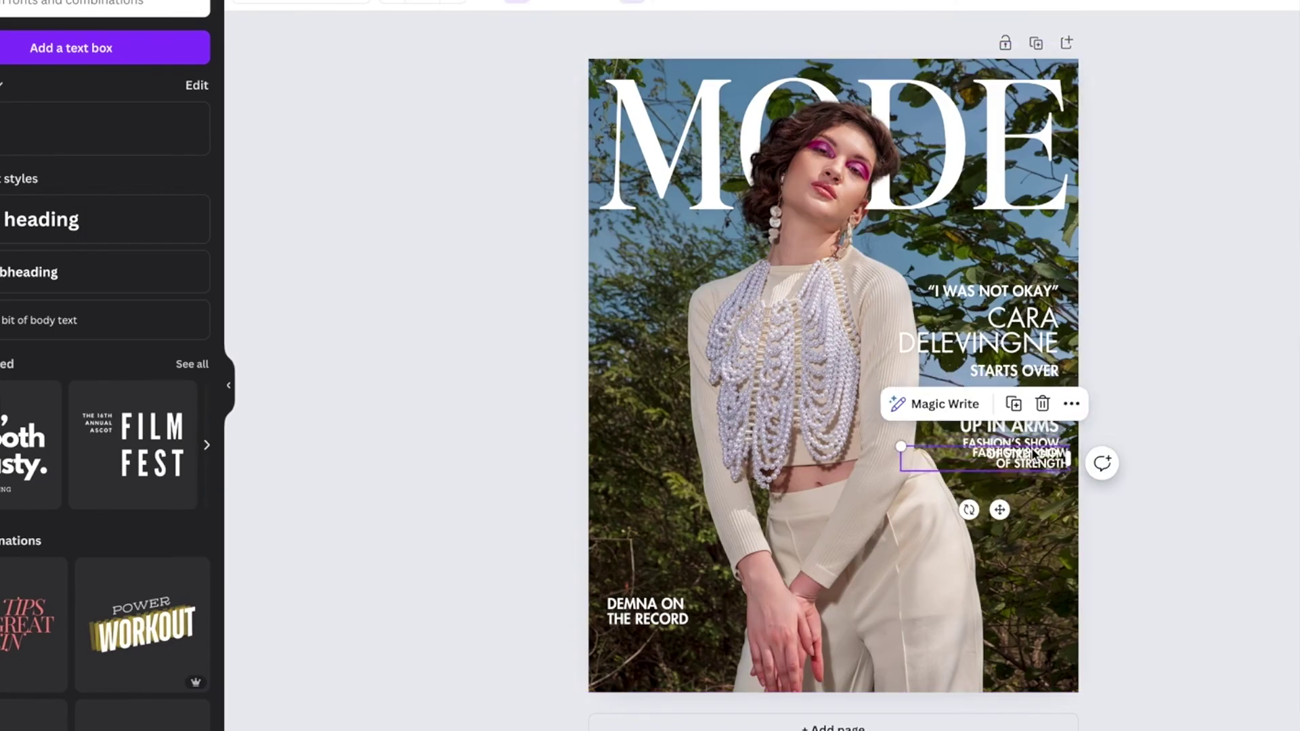
left_click_drag(1028, 462, 726, 640)
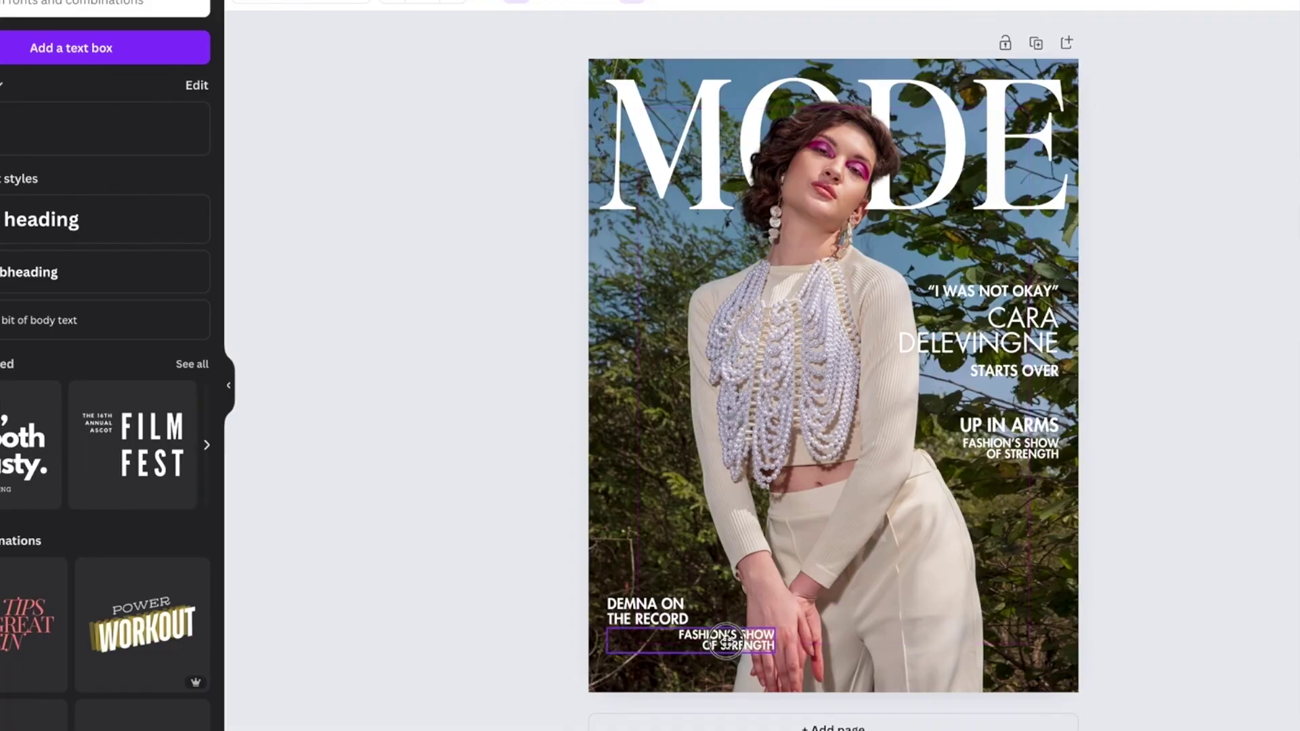
left_click(677, 4)
double_click(653, 643)
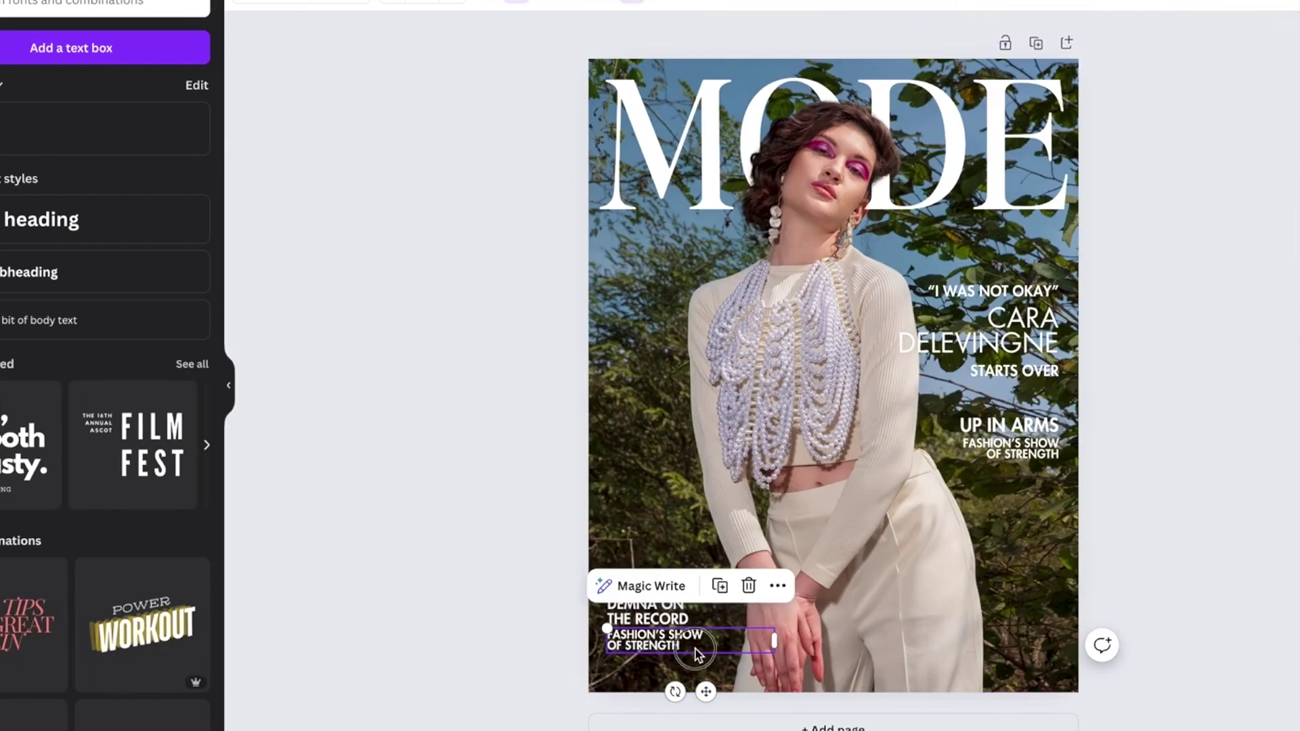
left_click(644, 645)
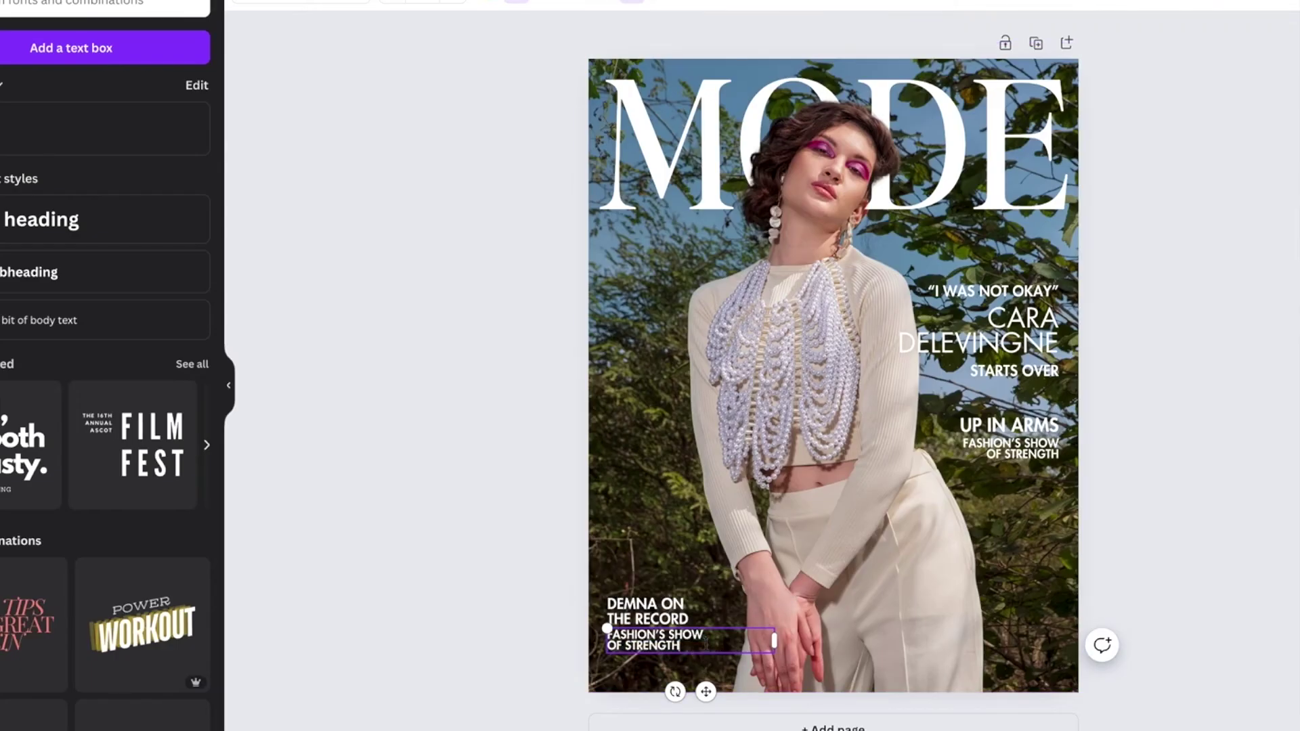
key("ctrl+a")
type("THE D")
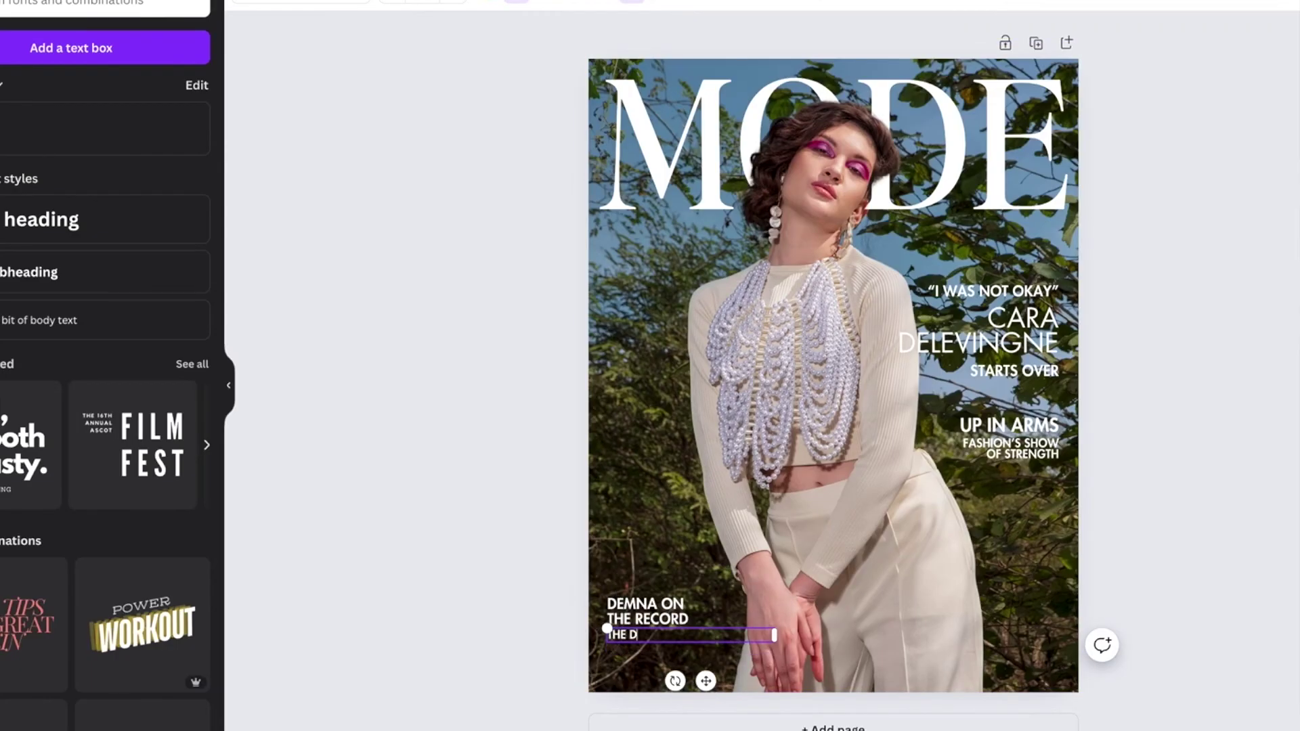
type("ESIGNER ON HIS PARTH FORWARD")
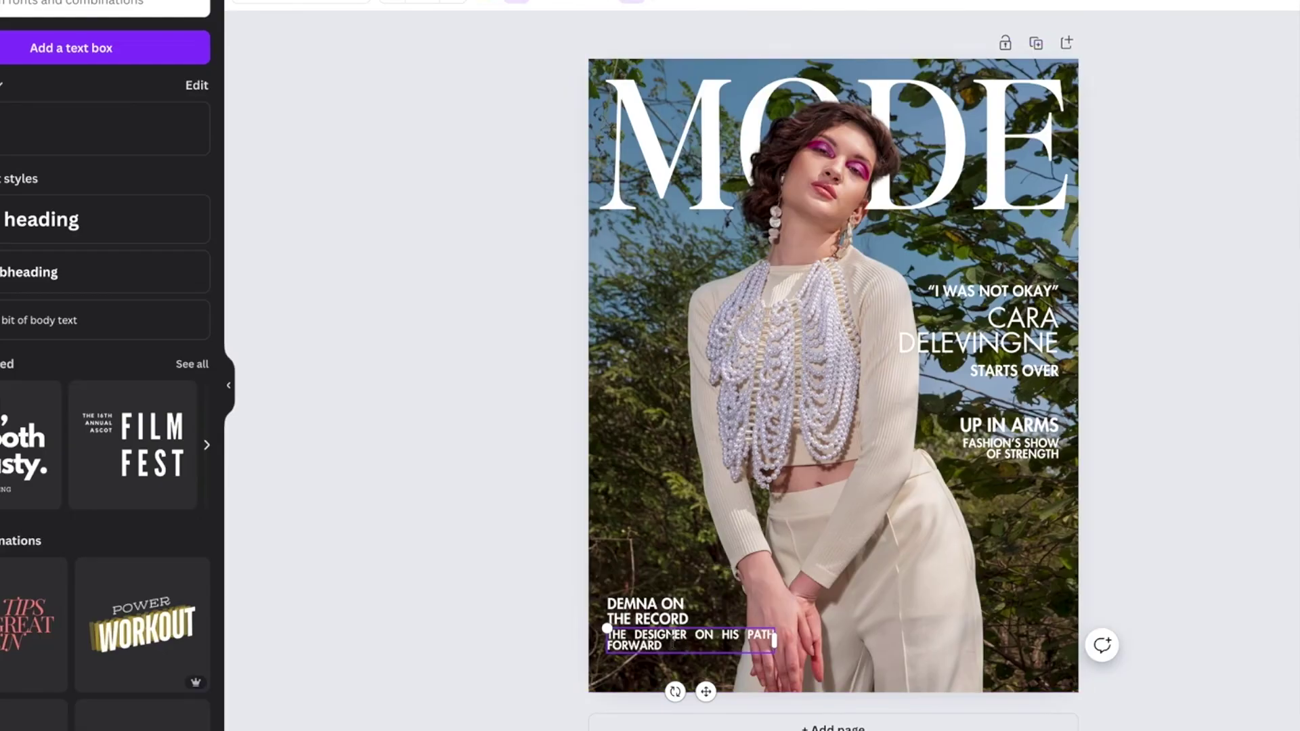
Left-align the new subline and narrow its box so it wraps onto two lines
left_click_drag(675, 645, 608, 634)
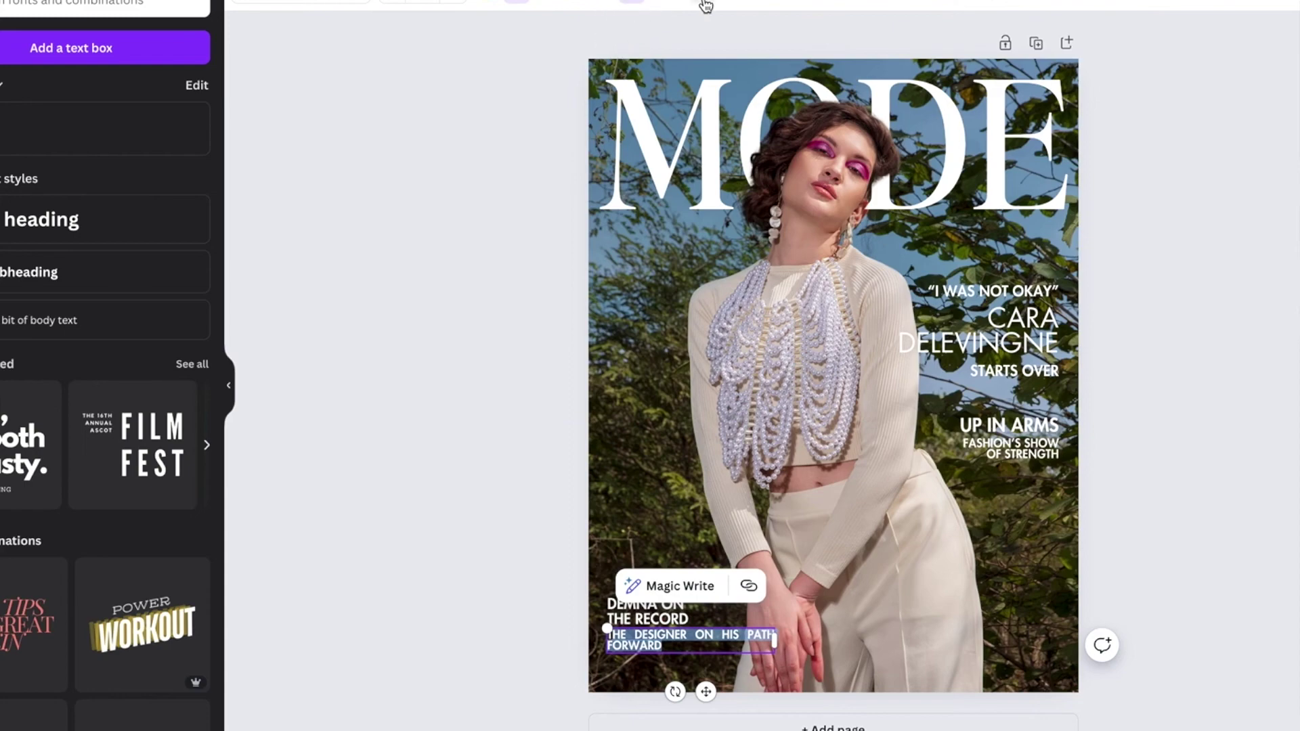
left_click(736, 2)
left_click(736, 2)
left_click(673, 3)
left_click(672, 3)
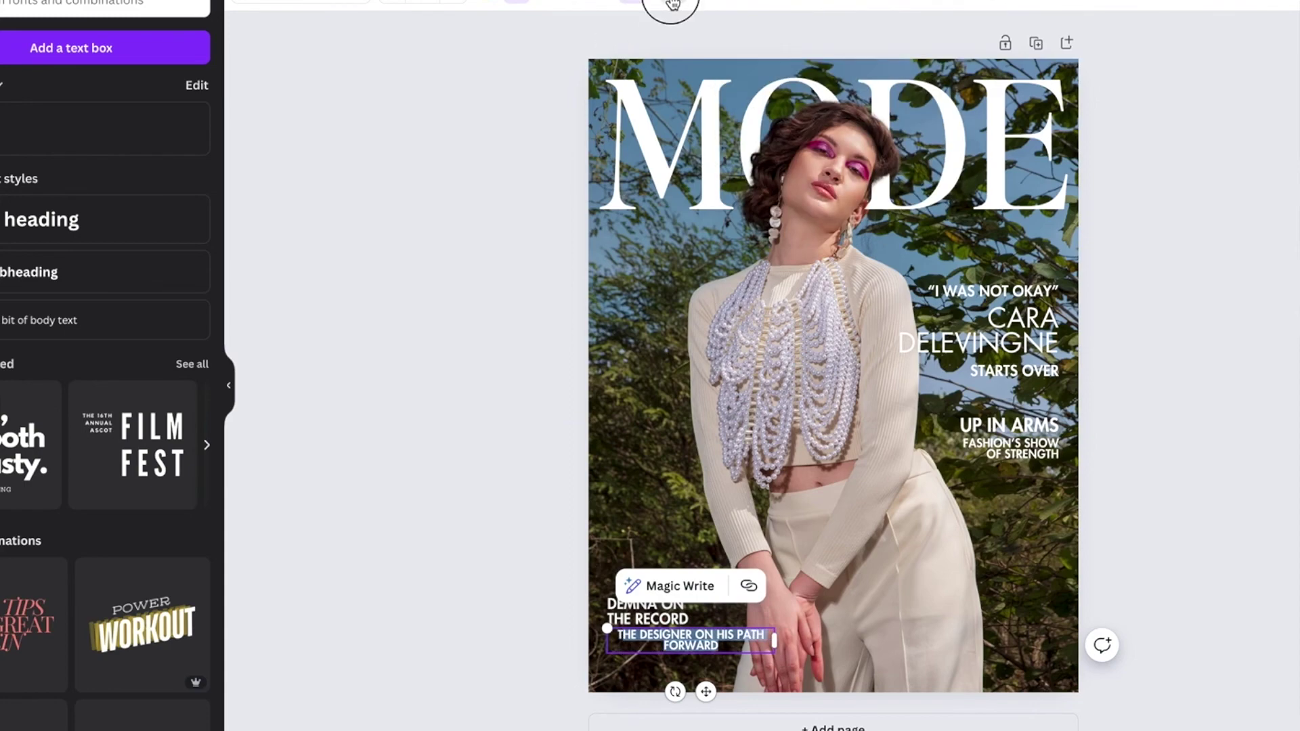
left_click(672, 4)
left_click(673, 3)
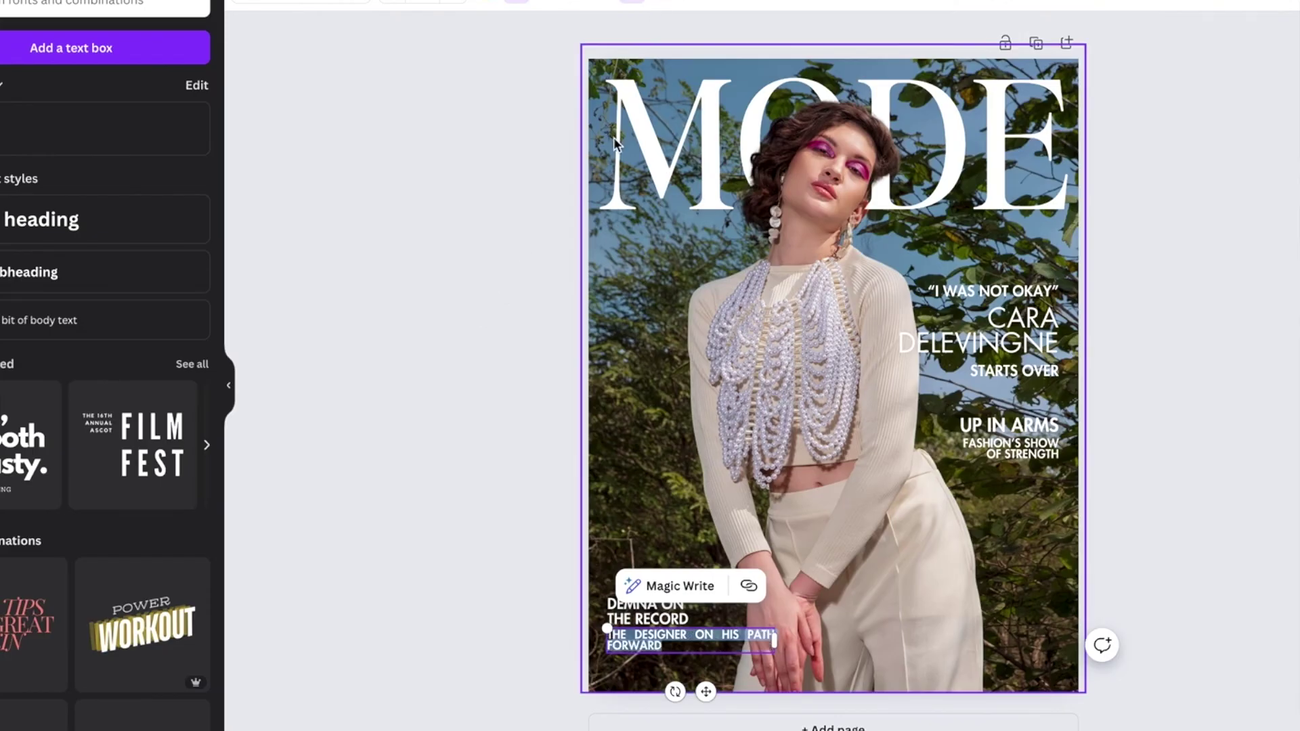
left_click(673, 4)
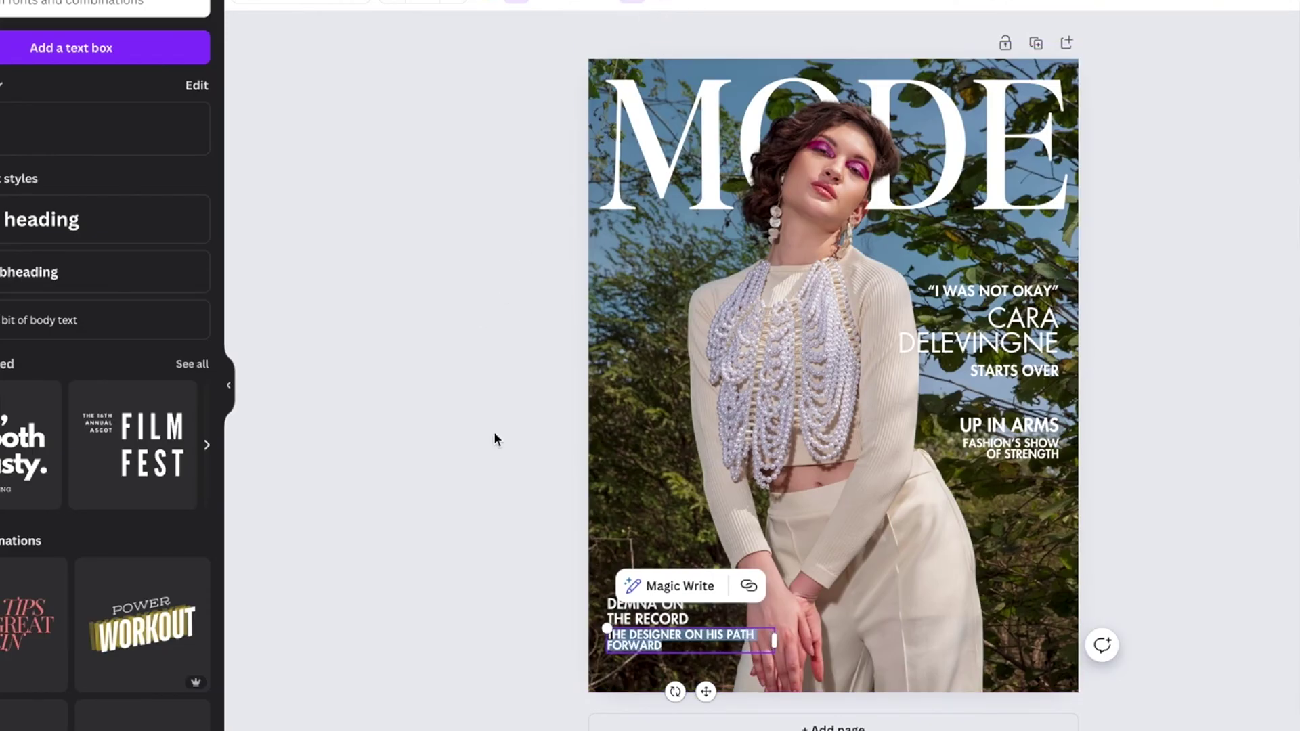
left_click(455, 399)
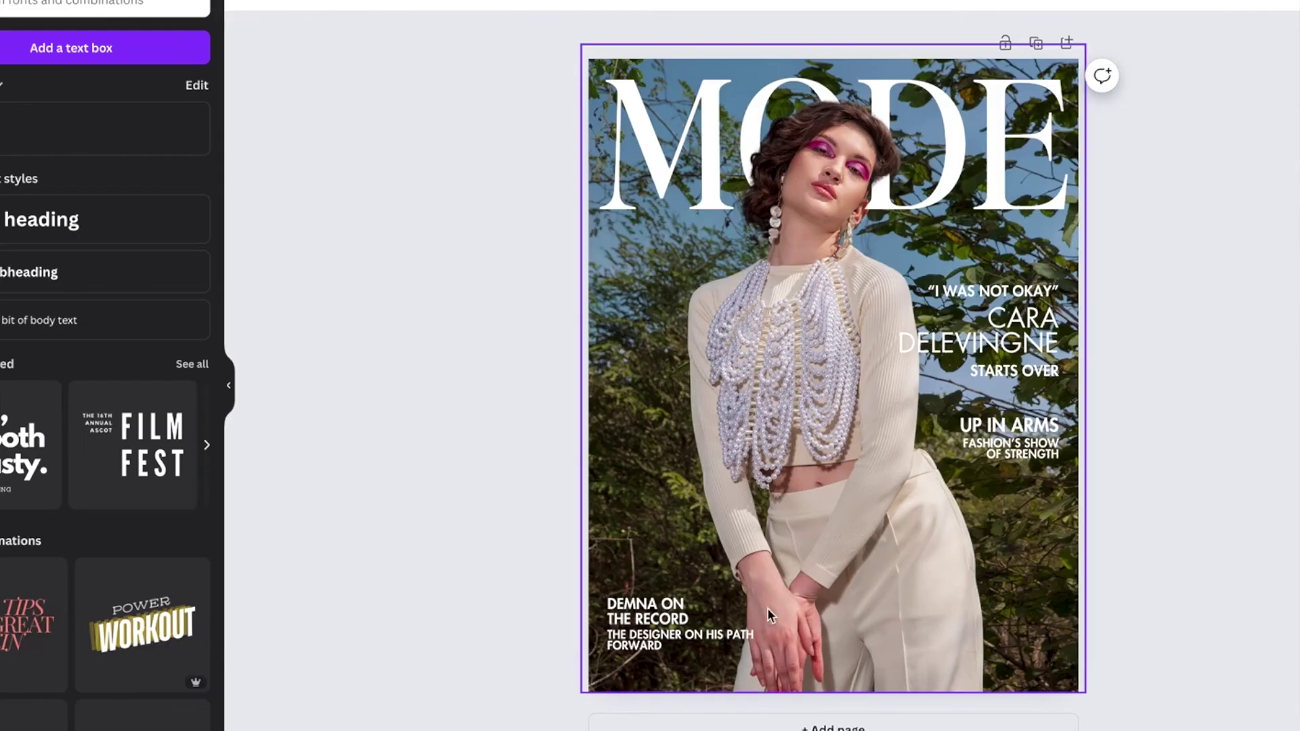
left_click(711, 642)
left_click_drag(774, 640, 716, 641)
left_click(505, 512)
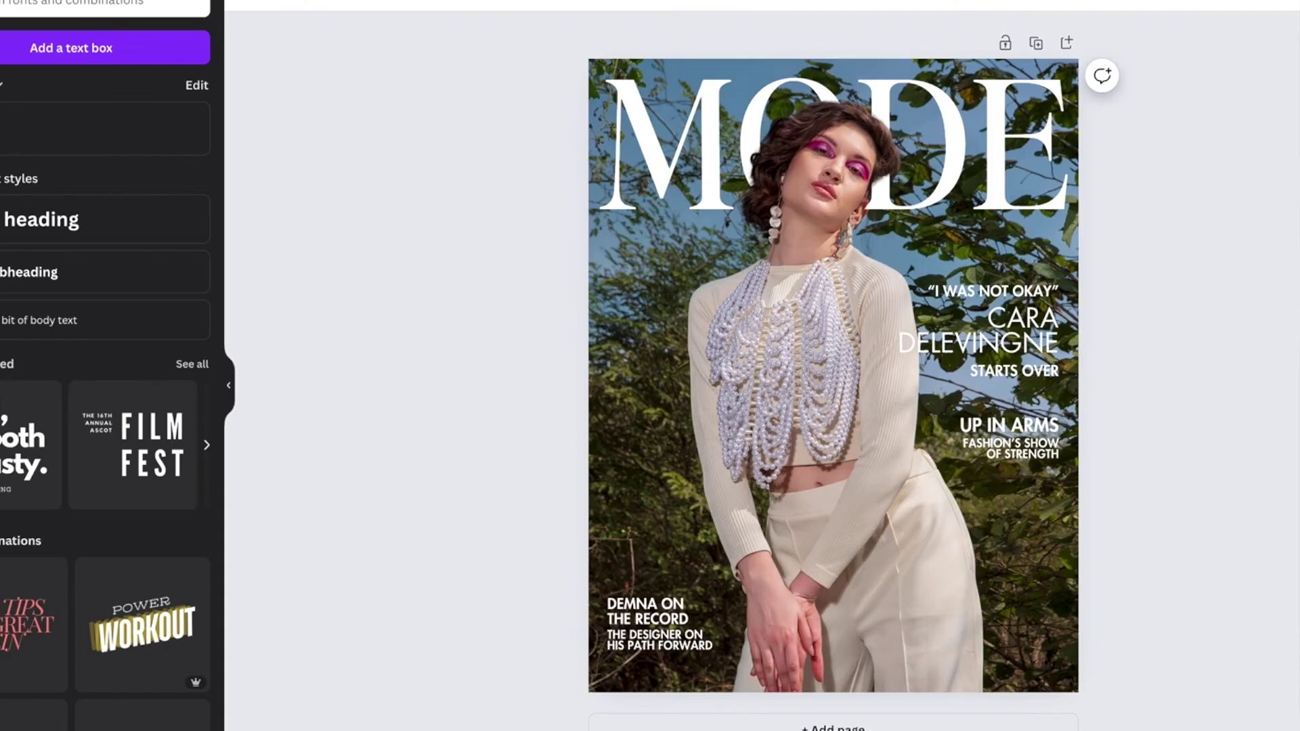
Loosen DEMNA ON THE RECORD's line spacing slightly and nudge the subline up beneath it
left_click(679, 615)
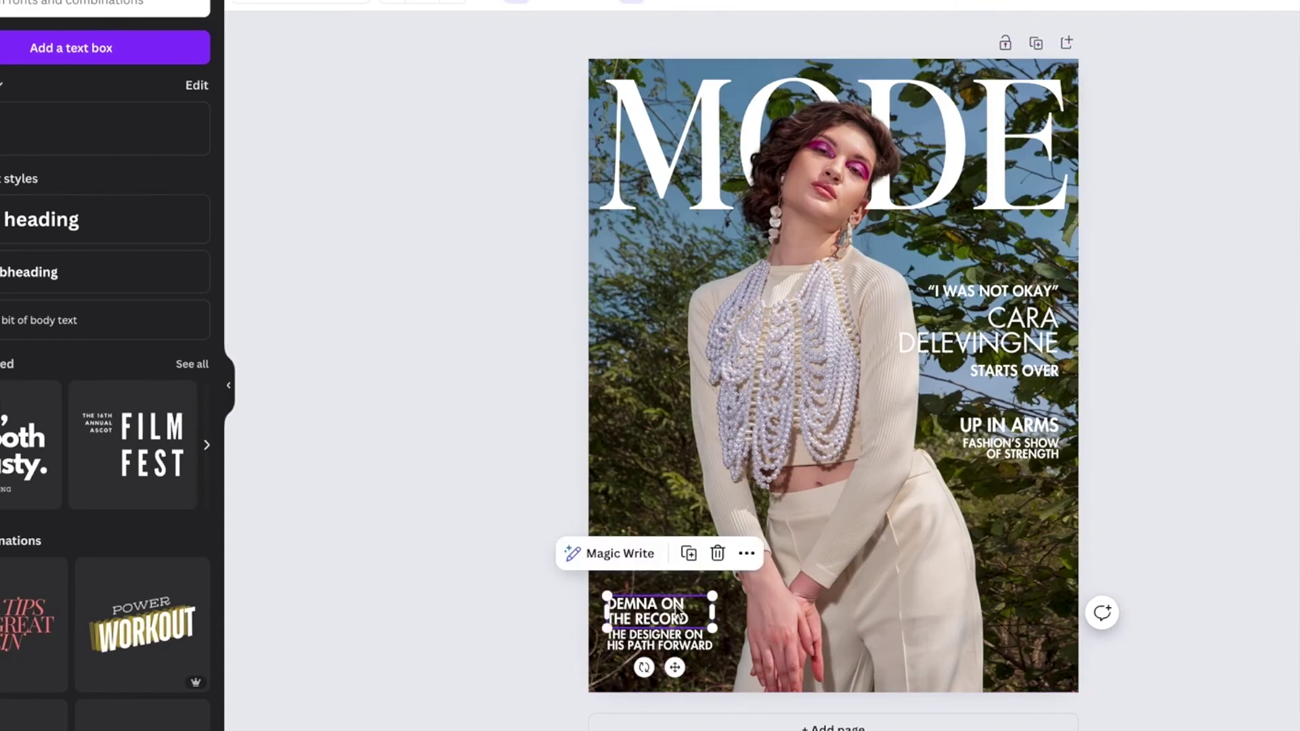
left_click(739, 2)
left_click_drag(783, 123, 790, 122)
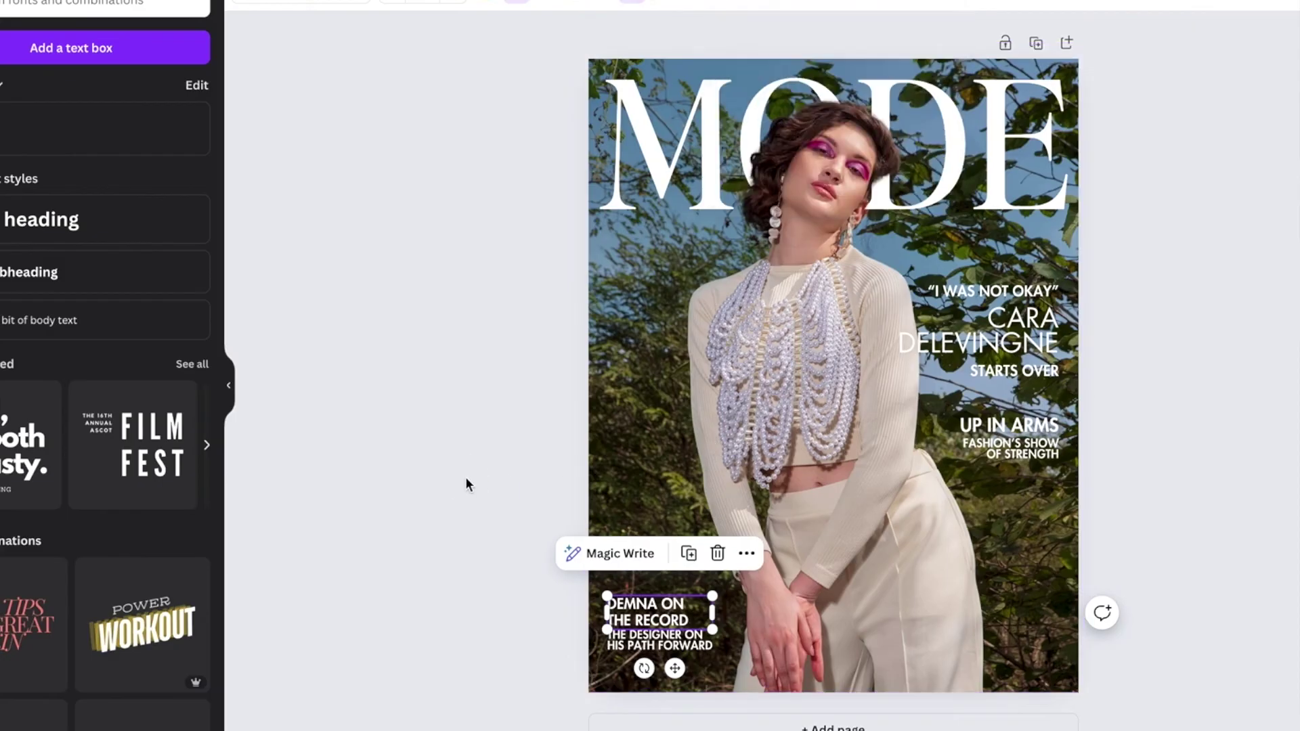
left_click(424, 551)
left_click(642, 610)
key("Escape")
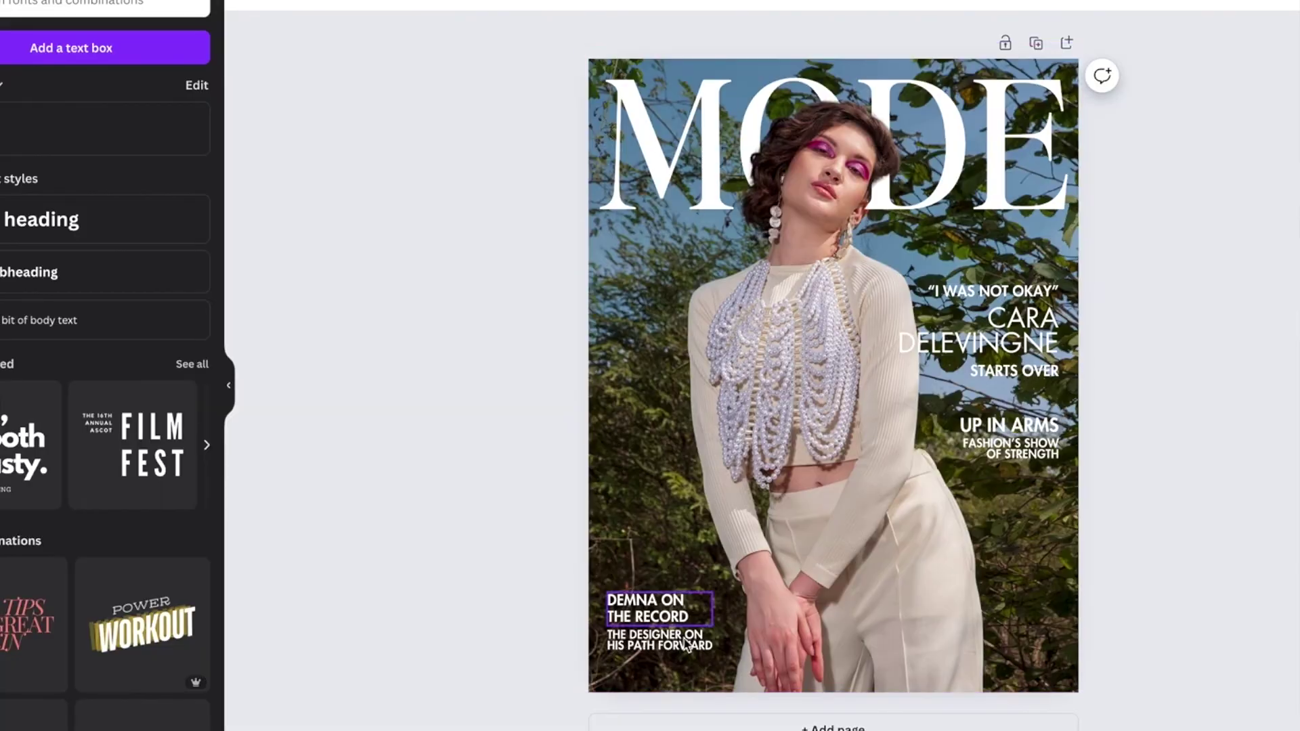
left_click(655, 648)
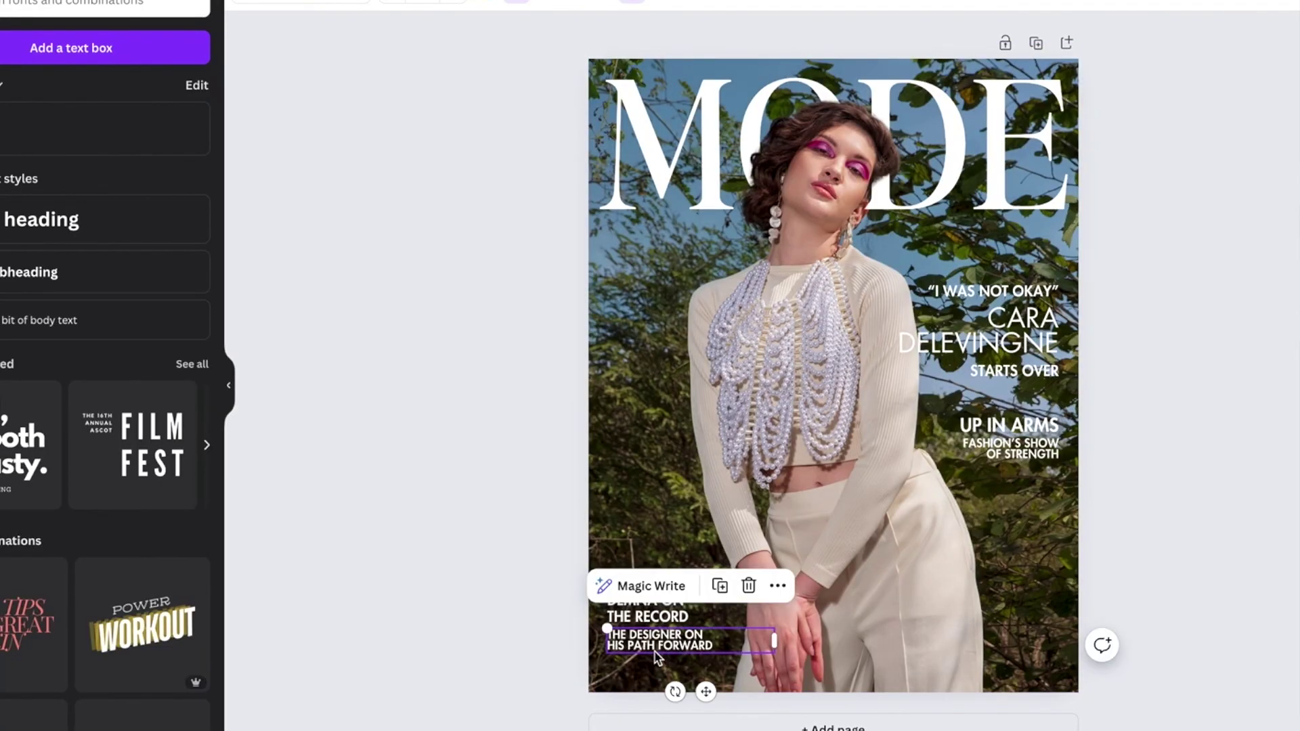
left_click_drag(705, 692, 705, 687)
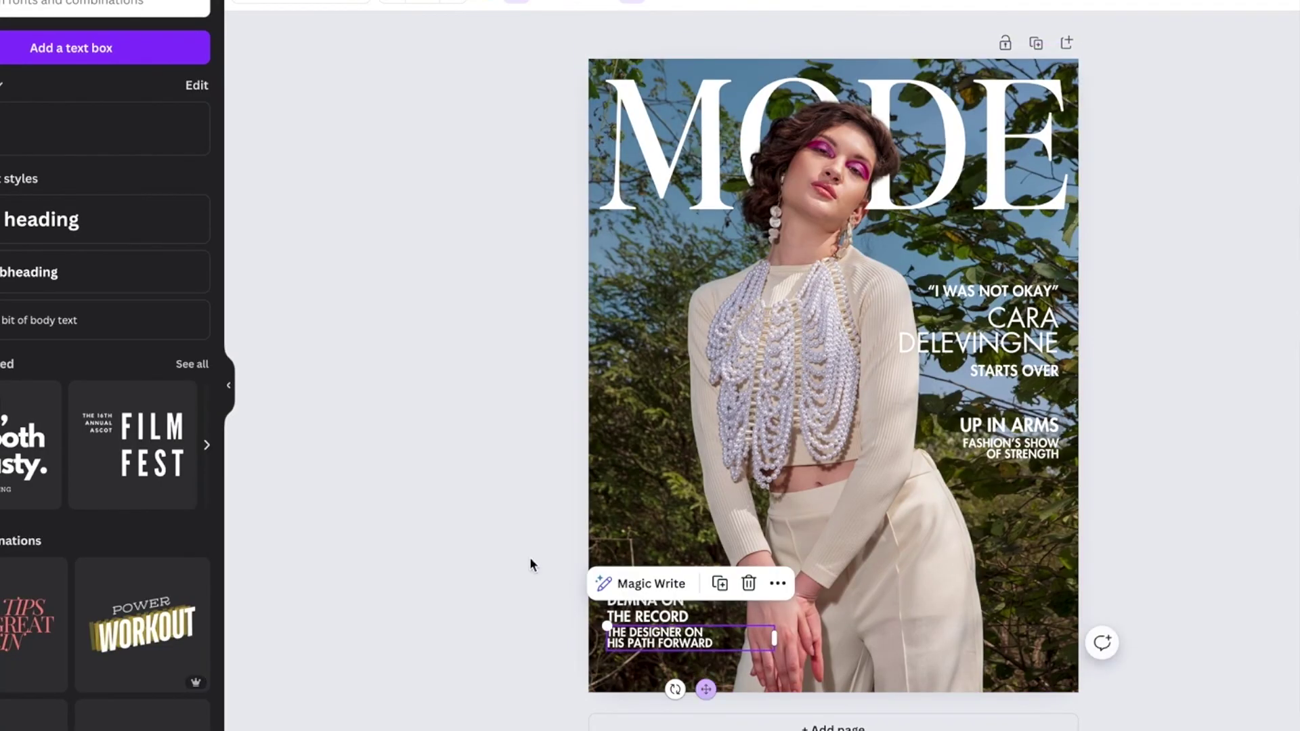
left_click(509, 547)
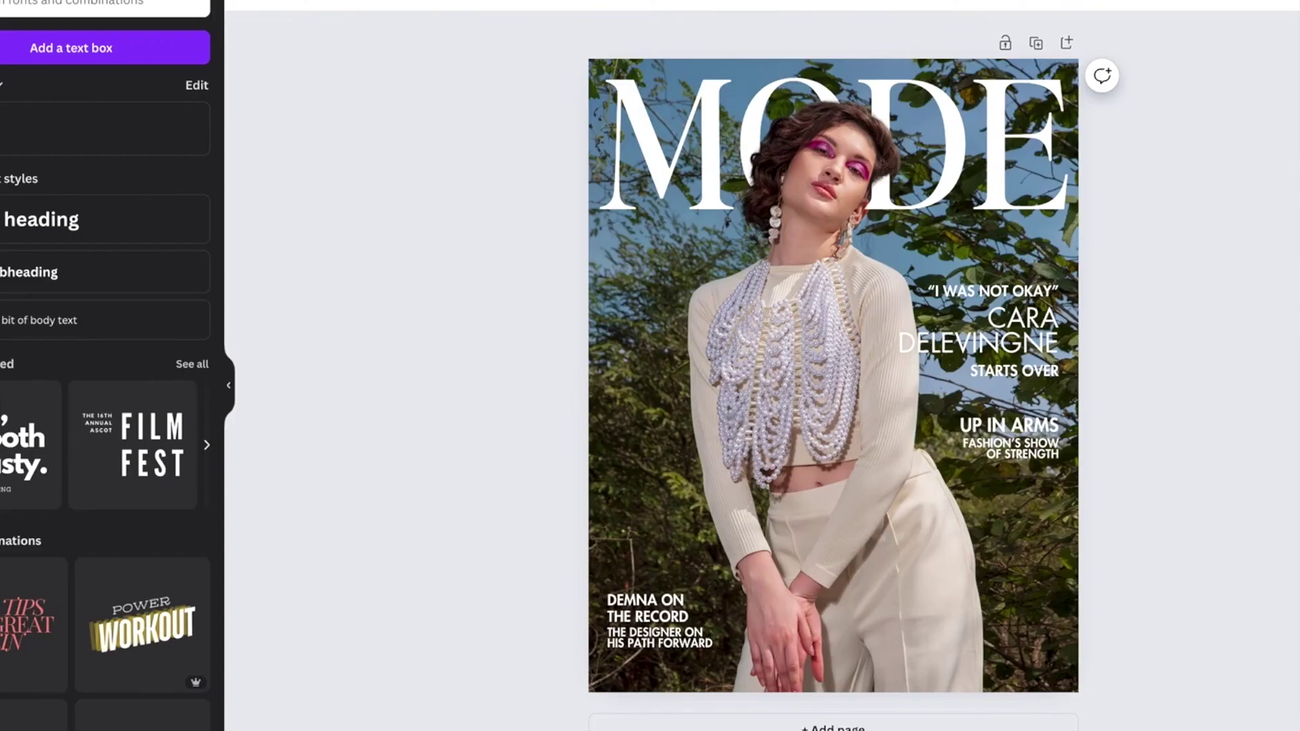
Color the two-line CARA DELEVINGNE name with the default yellow swatch
left_click(1229, 431)
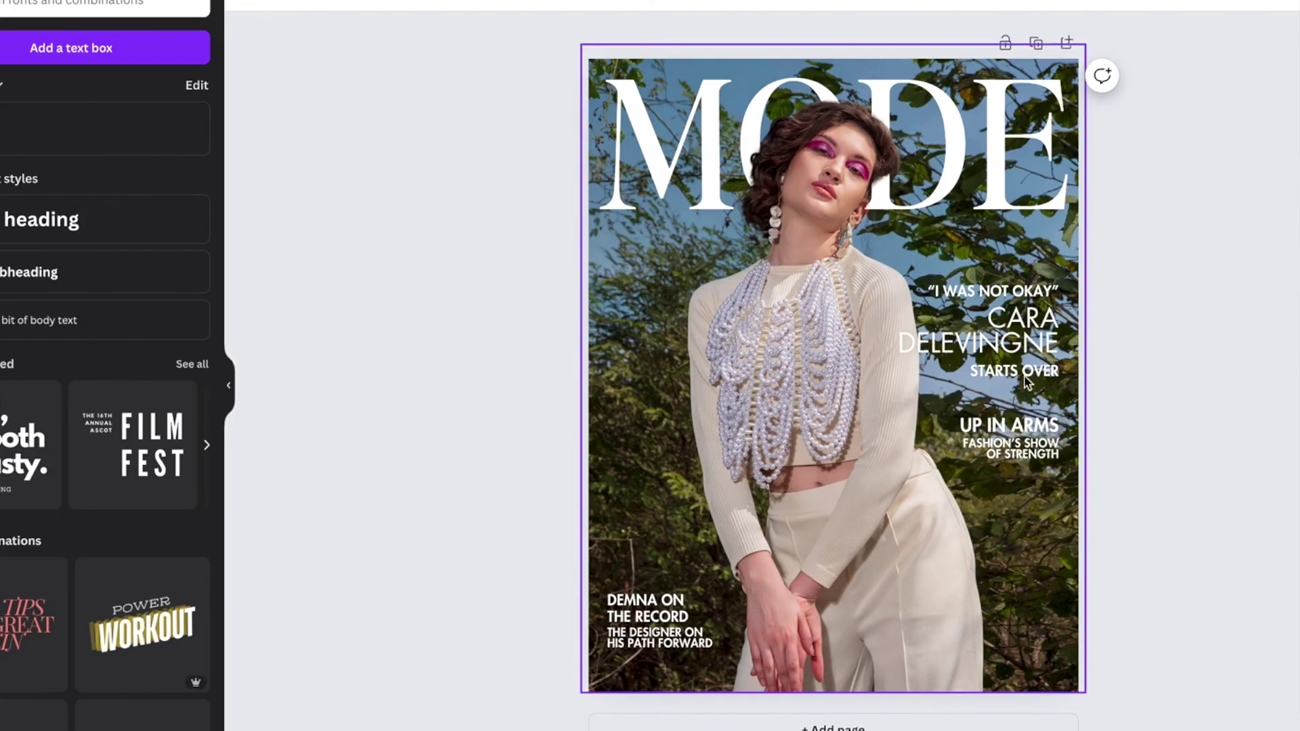
double_click(1024, 344)
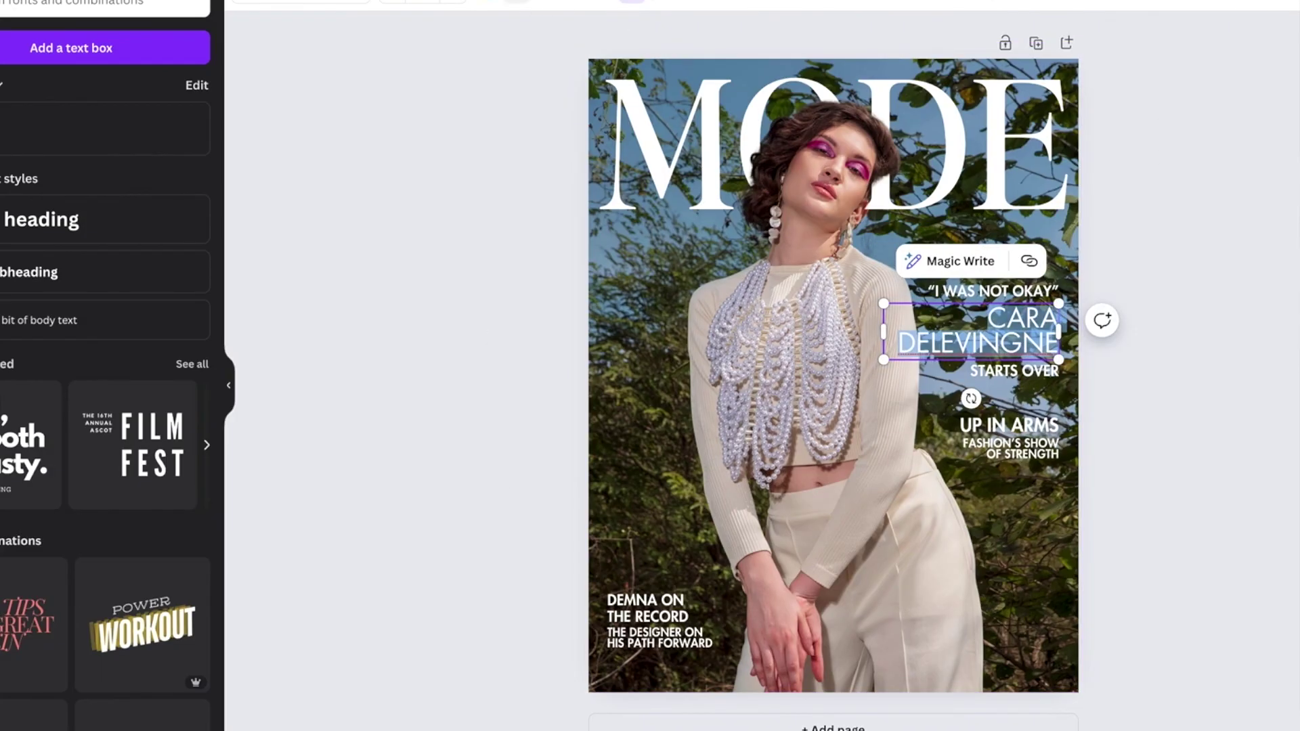
left_click(493, 3)
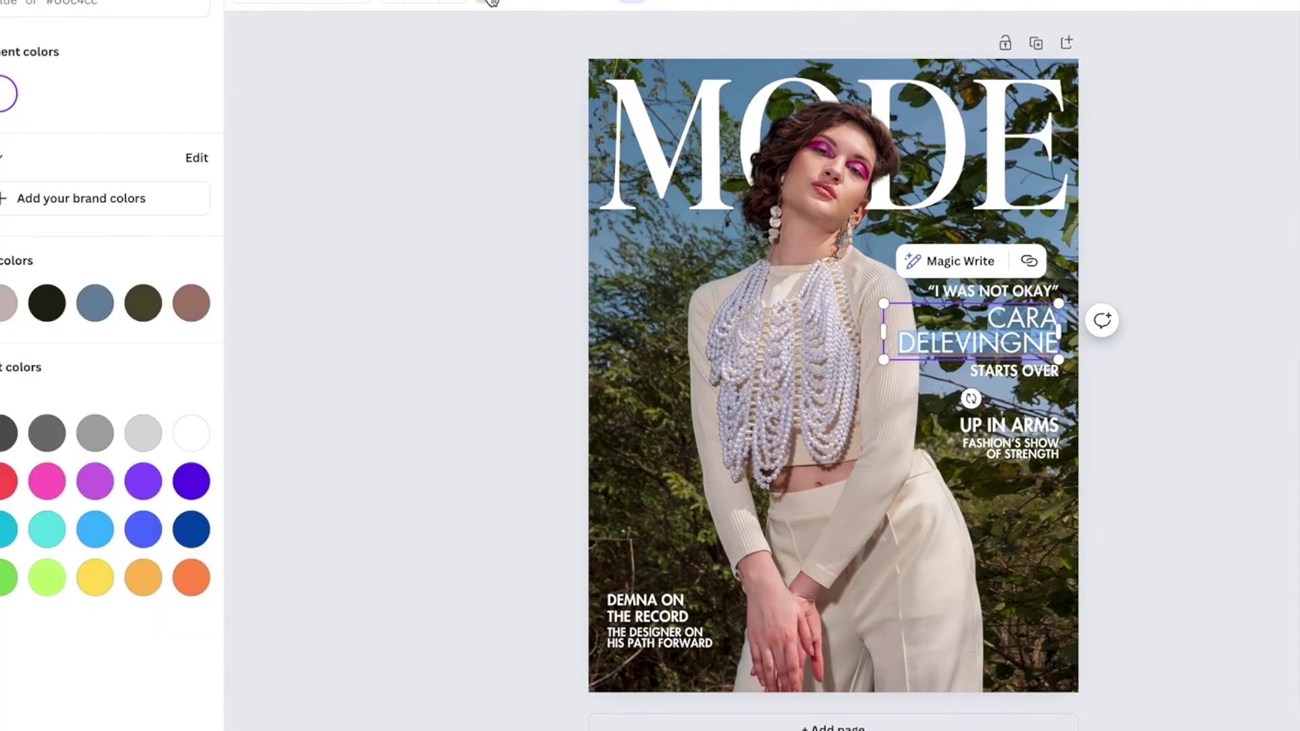
left_click(95, 578)
left_click(423, 258)
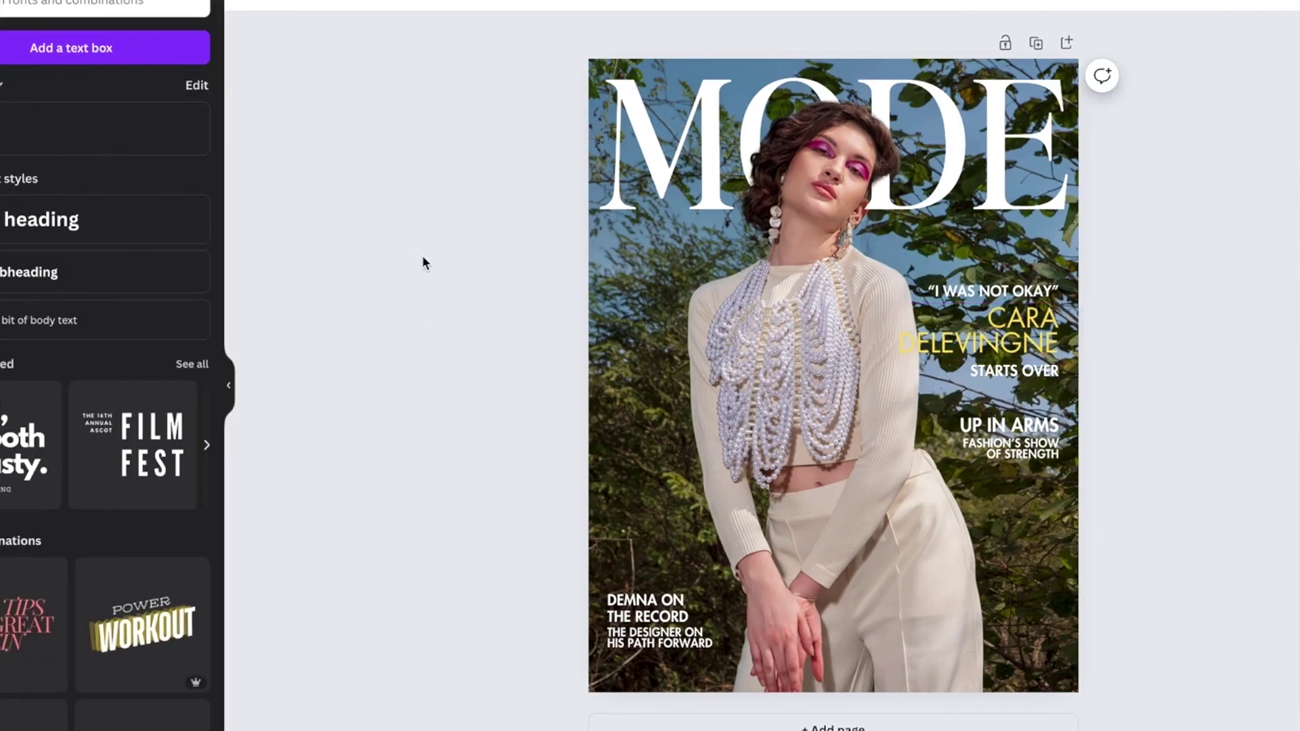